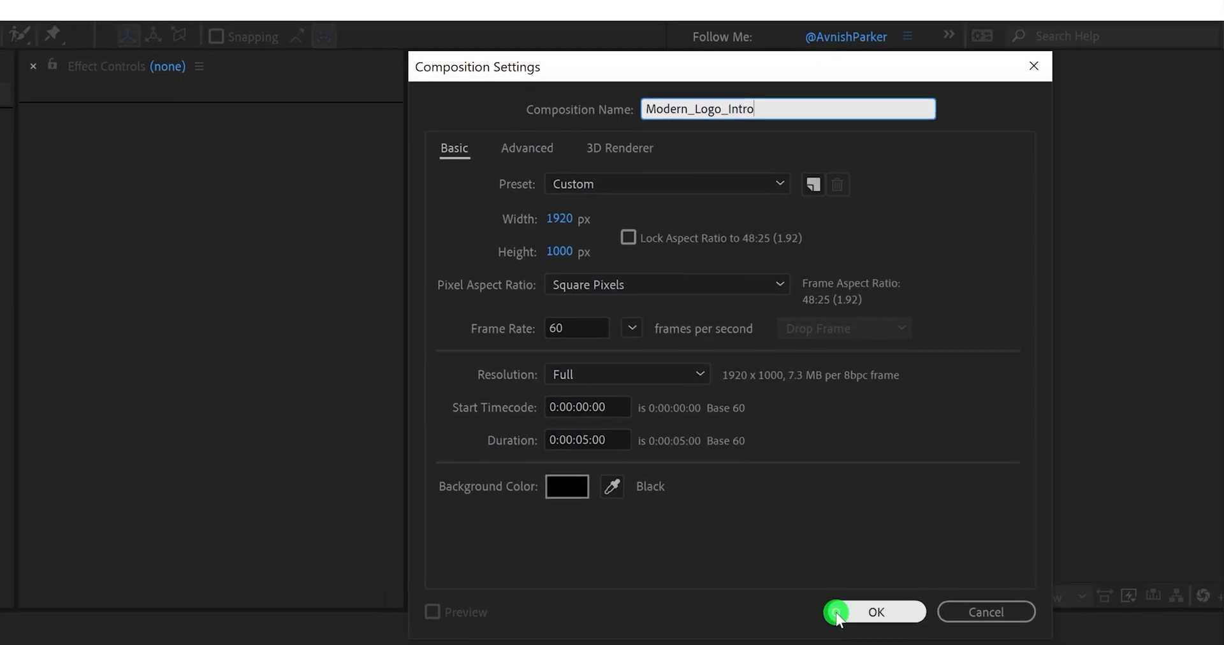
Step: Confirm the Modern_Logo_Intro composition at 1920 × 1000 px, 60 fps and 5 seconds, and add a solid named BG coloured EEEEEE
{"action": "left_click", "coordinate": [835, 621]}
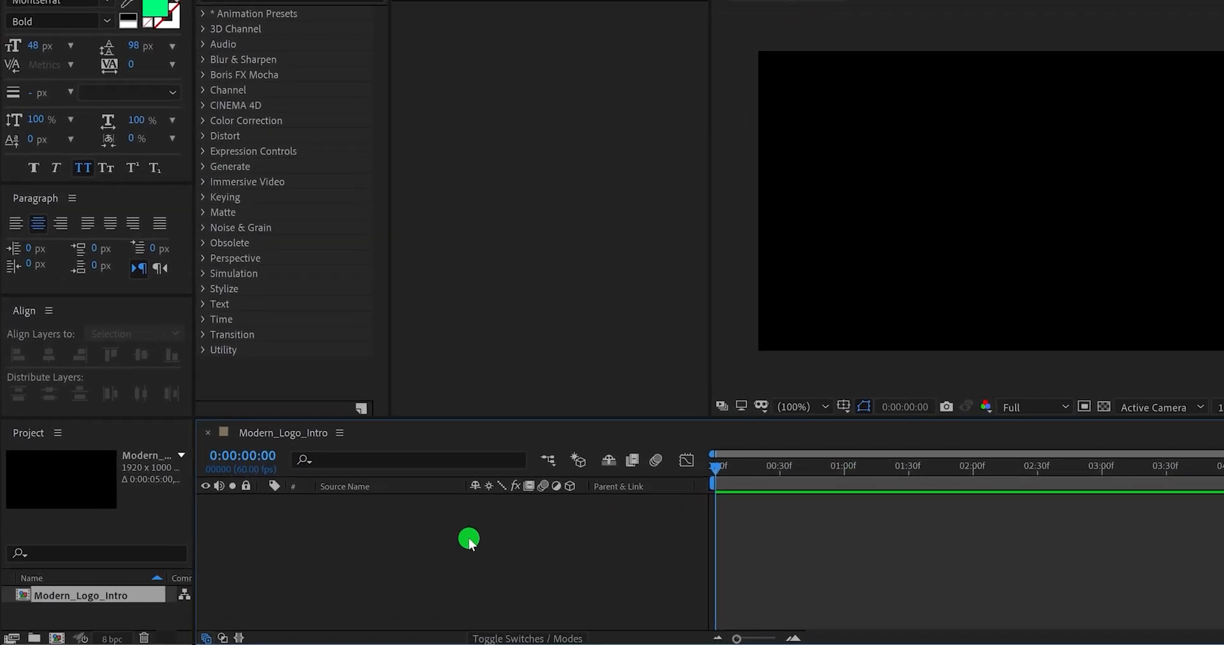
{"action": "right_click", "coordinate": [468, 540]}
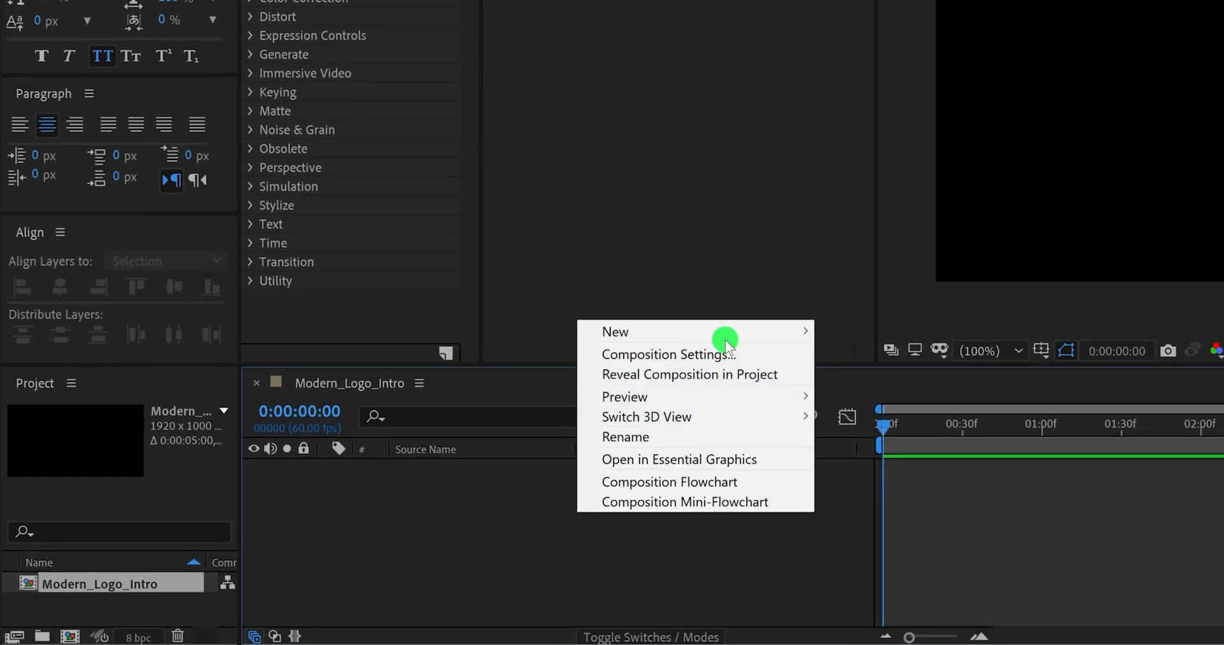
{"action": "mouse_move", "coordinate": [725, 339]}
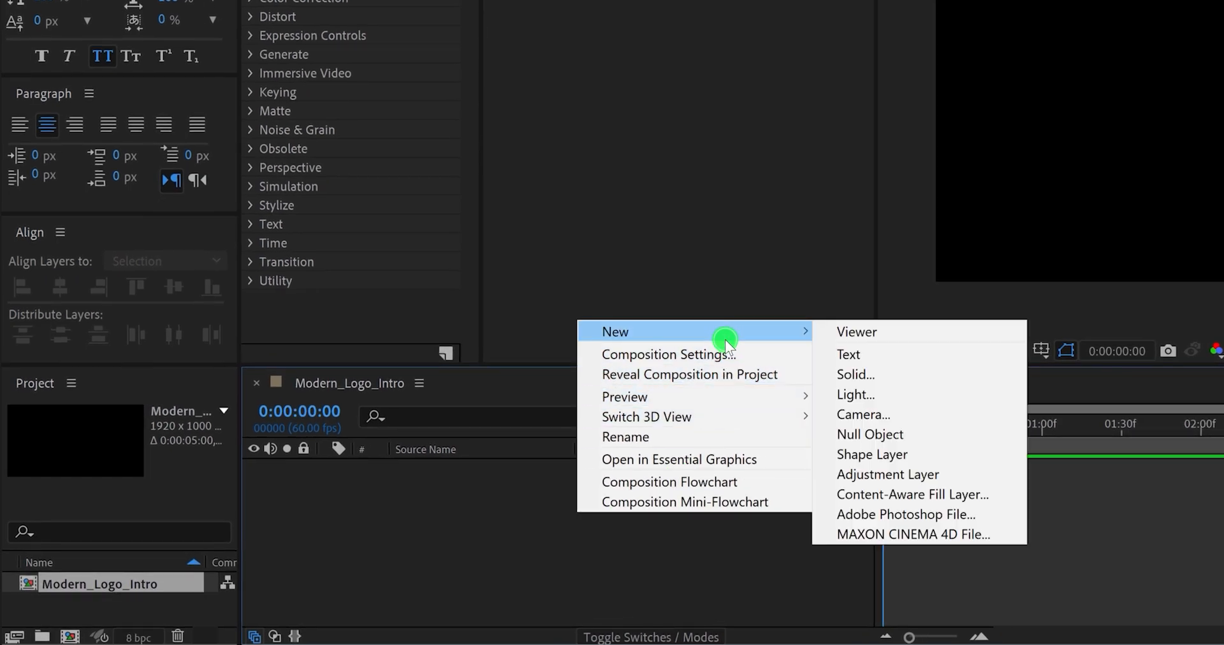
{"action": "left_click", "coordinate": [897, 370]}
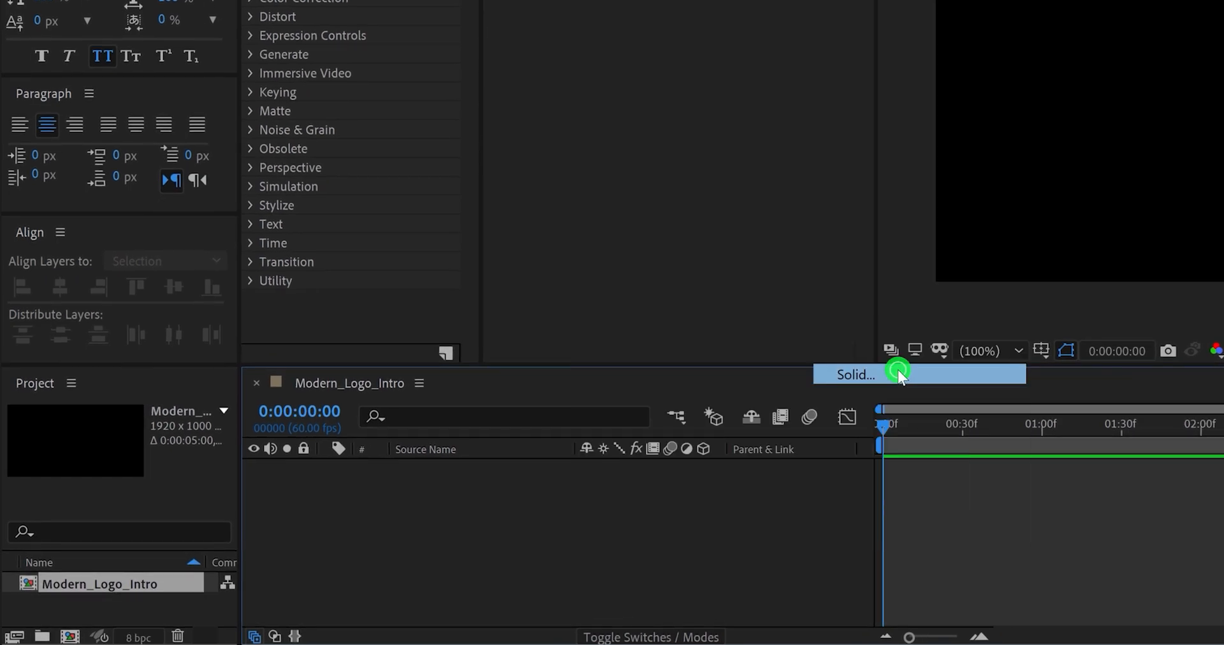
{"action": "type", "text": "BG"}
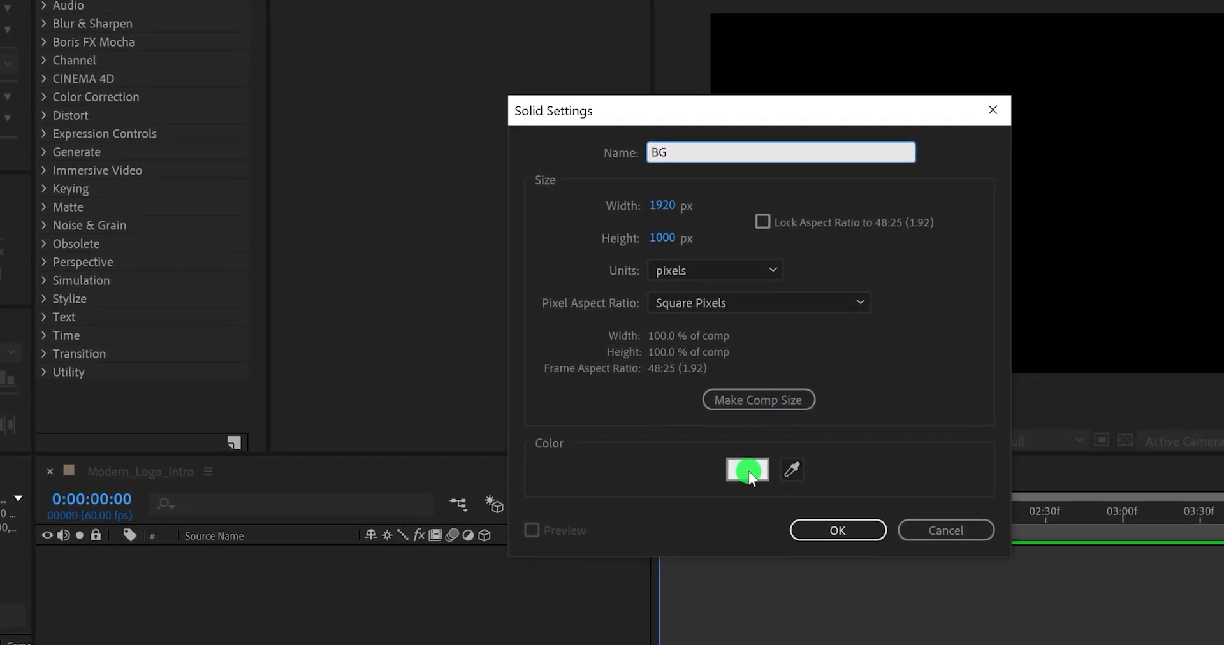
{"action": "left_click", "coordinate": [912, 404]}
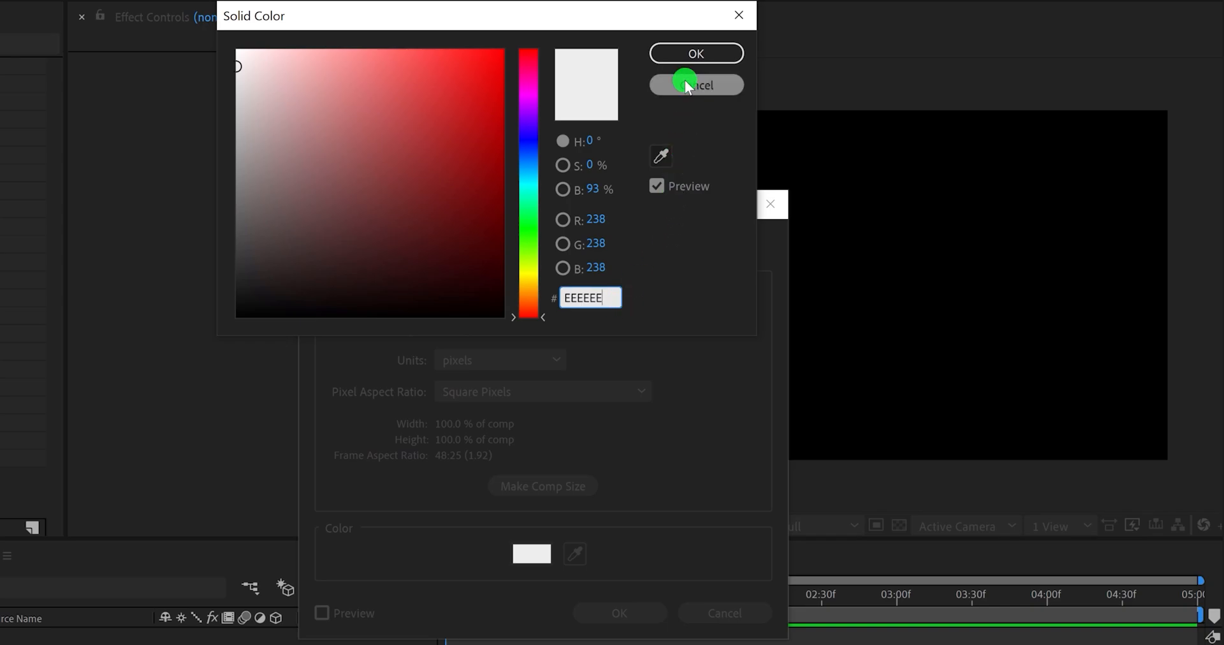
{"action": "left_click", "coordinate": [686, 51]}
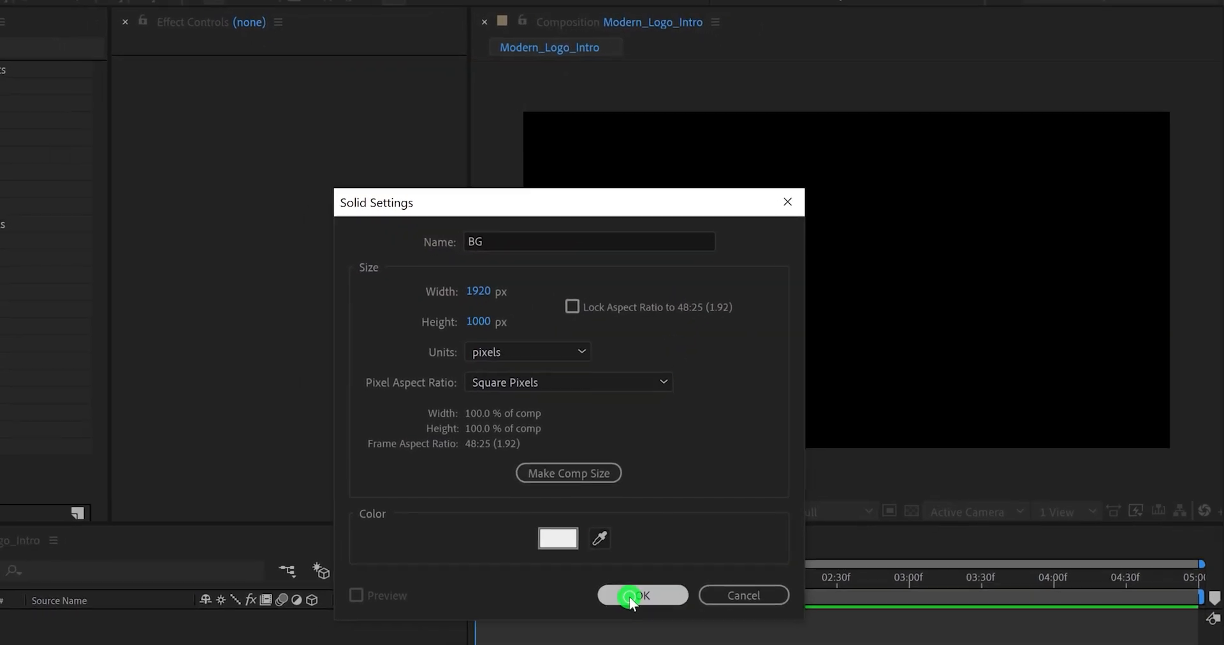
{"action": "left_click", "coordinate": [629, 595]}
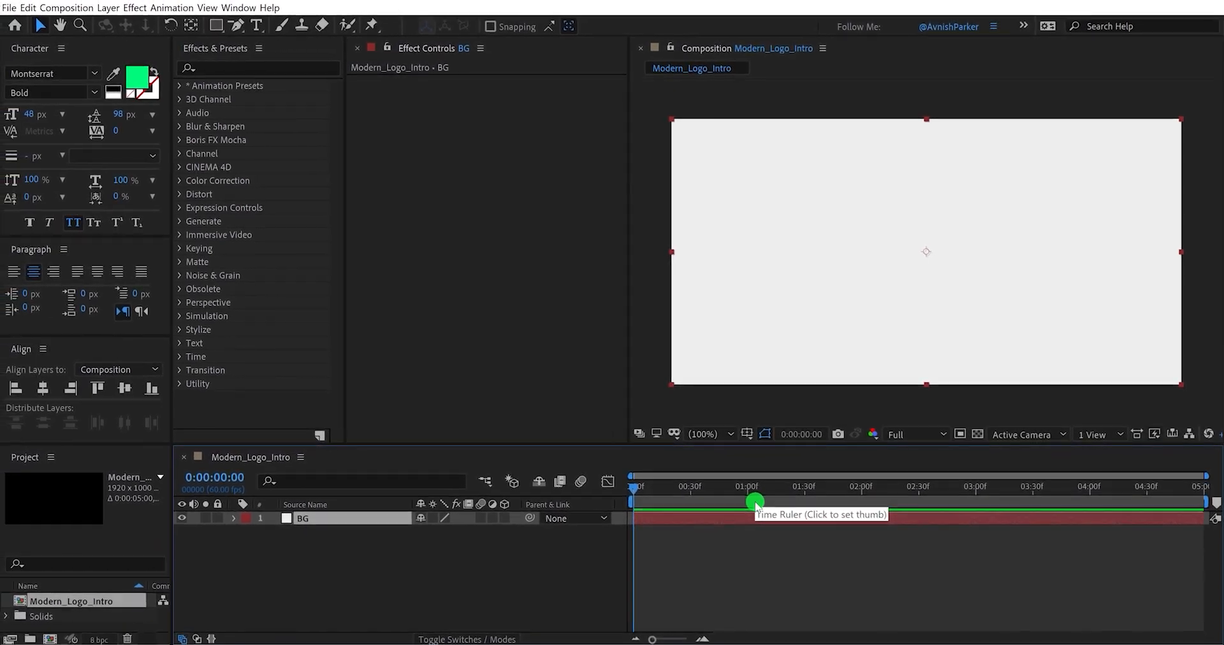
Step: Import Coding_Logo.png and Coding_Logo_Mascot.png, and place the mascot image above the BG layer in the composition
{"action": "left_click_drag", "start_coordinate": [0, 449], "coordinate": [109, 600]}
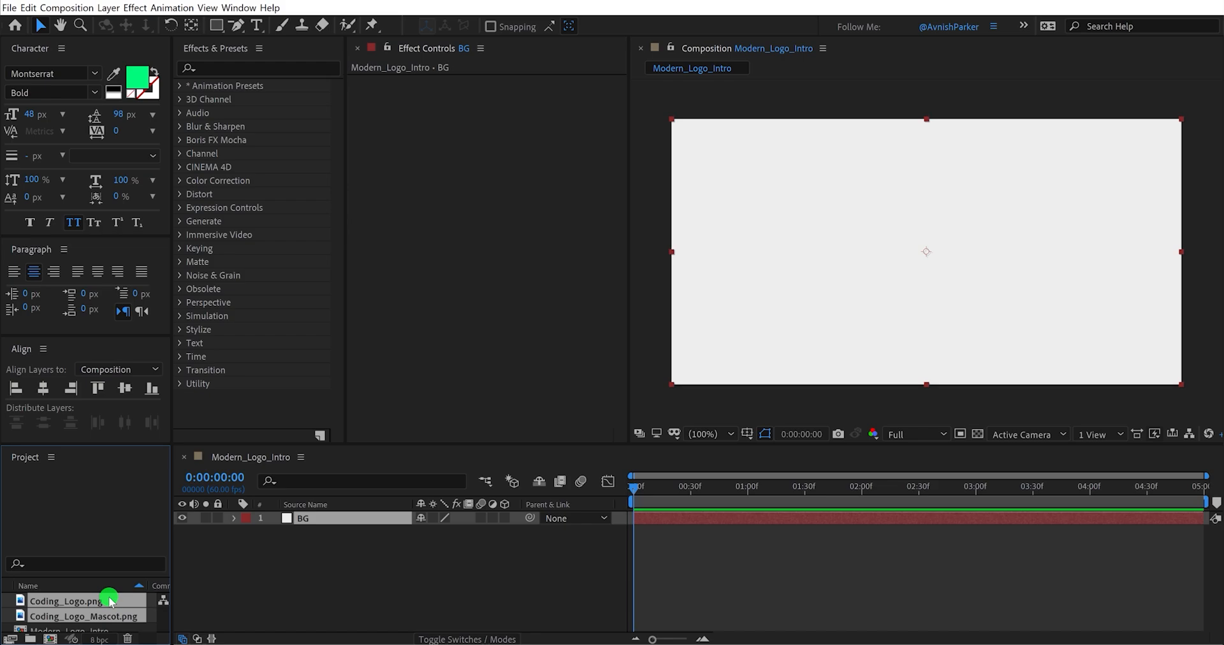
{"action": "left_click", "coordinate": [74, 631]}
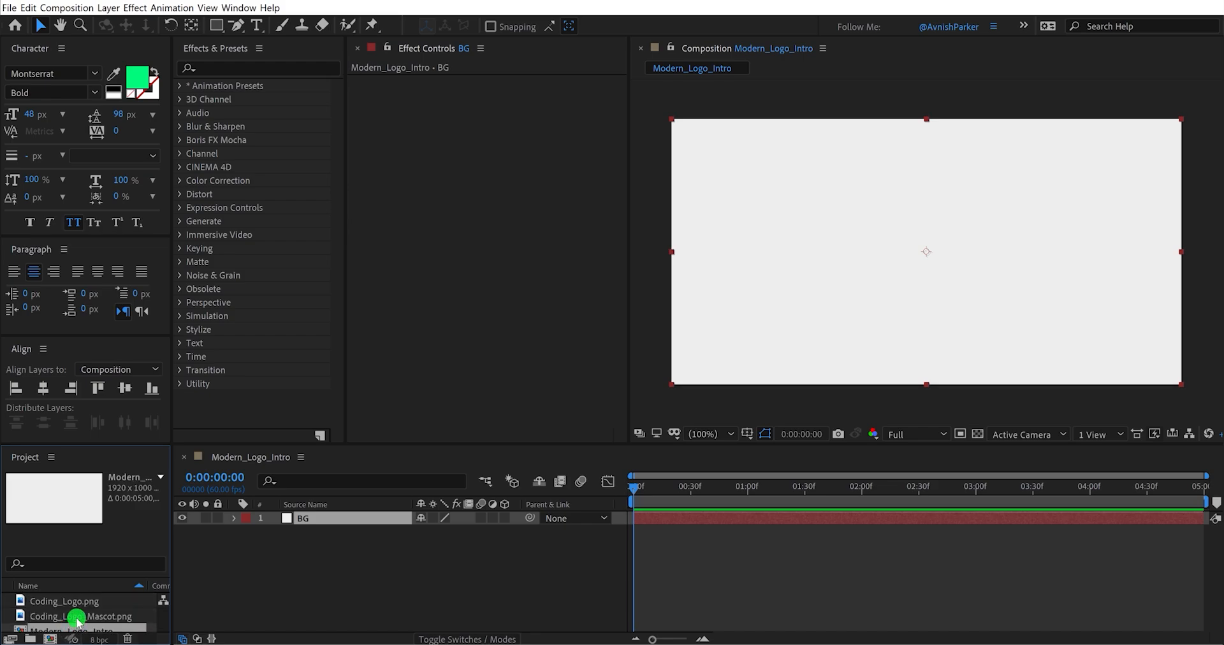
{"action": "left_click", "coordinate": [76, 617]}
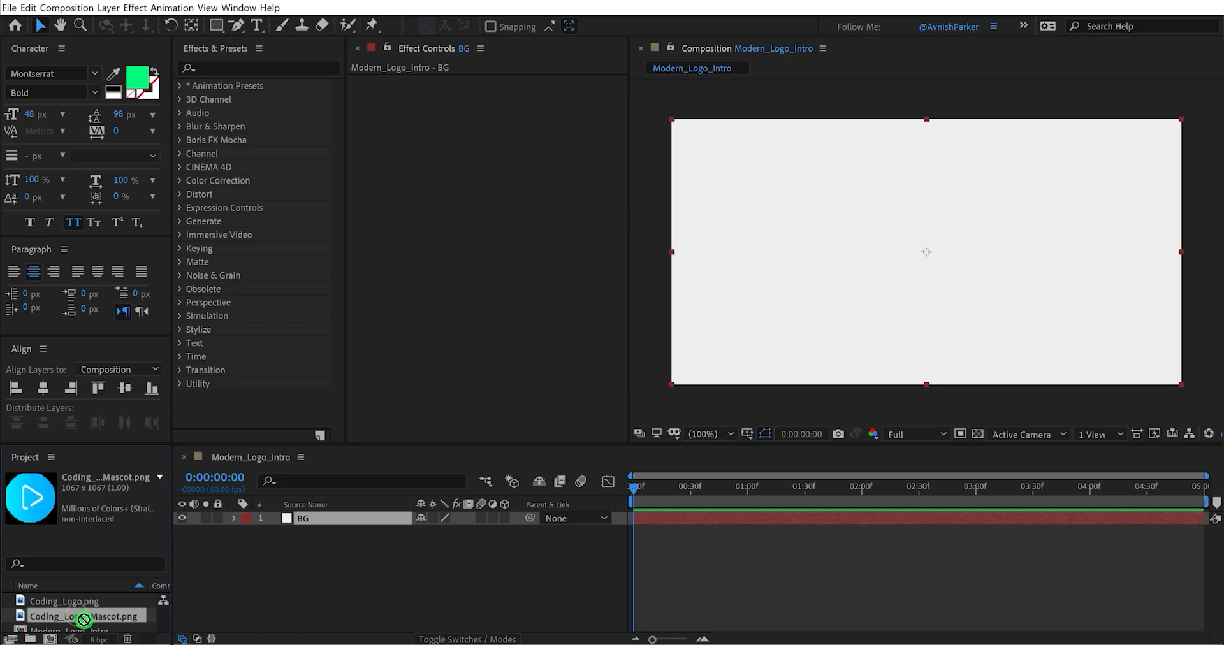
{"action": "left_click_drag", "start_coordinate": [83, 618], "coordinate": [322, 513]}
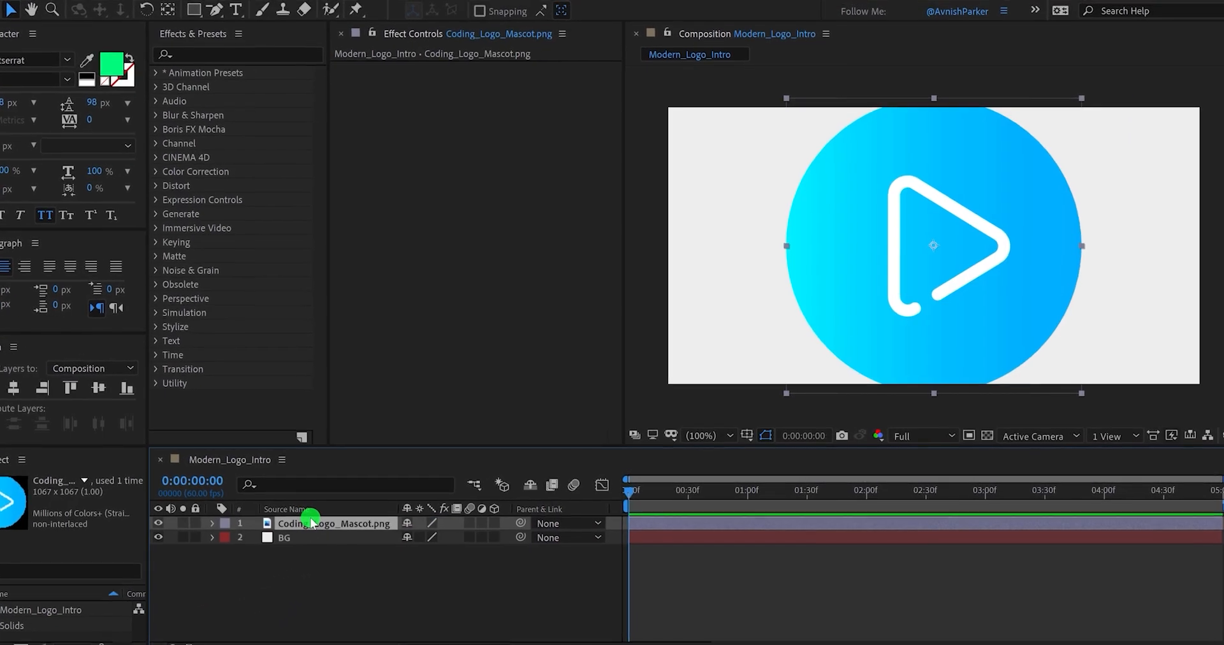
Step: Scale the Coding_Logo_Mascot.png layer down to 15%
{"action": "key", "text": "s"}
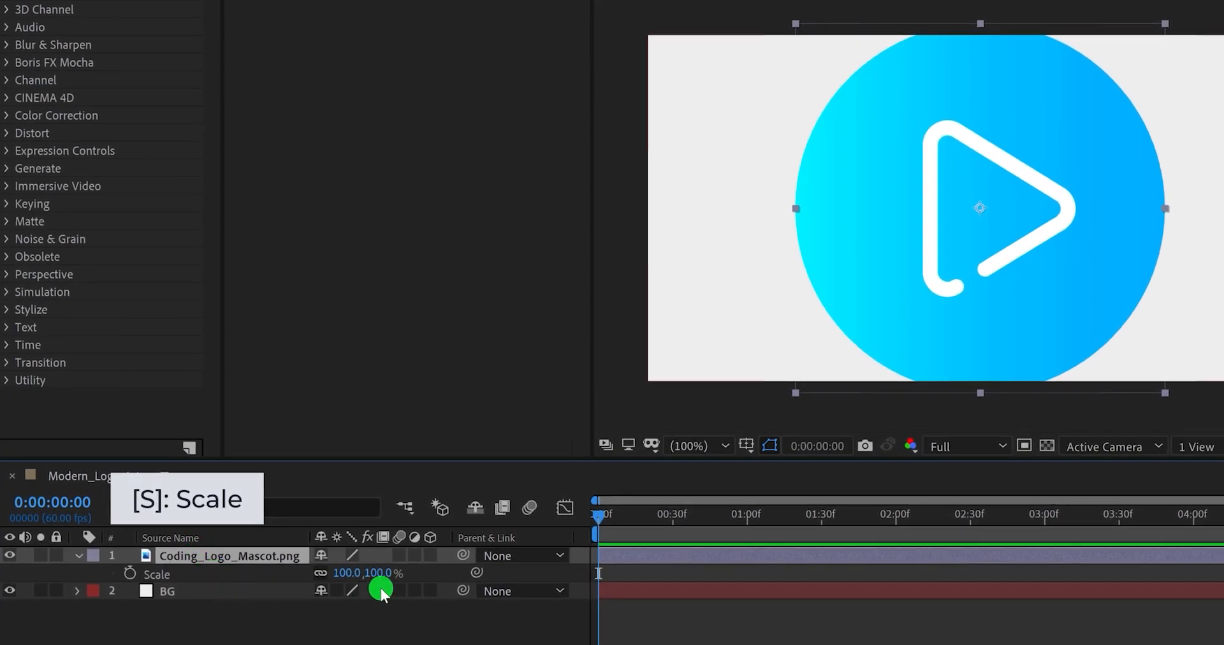
{"action": "left_click", "coordinate": [379, 573]}
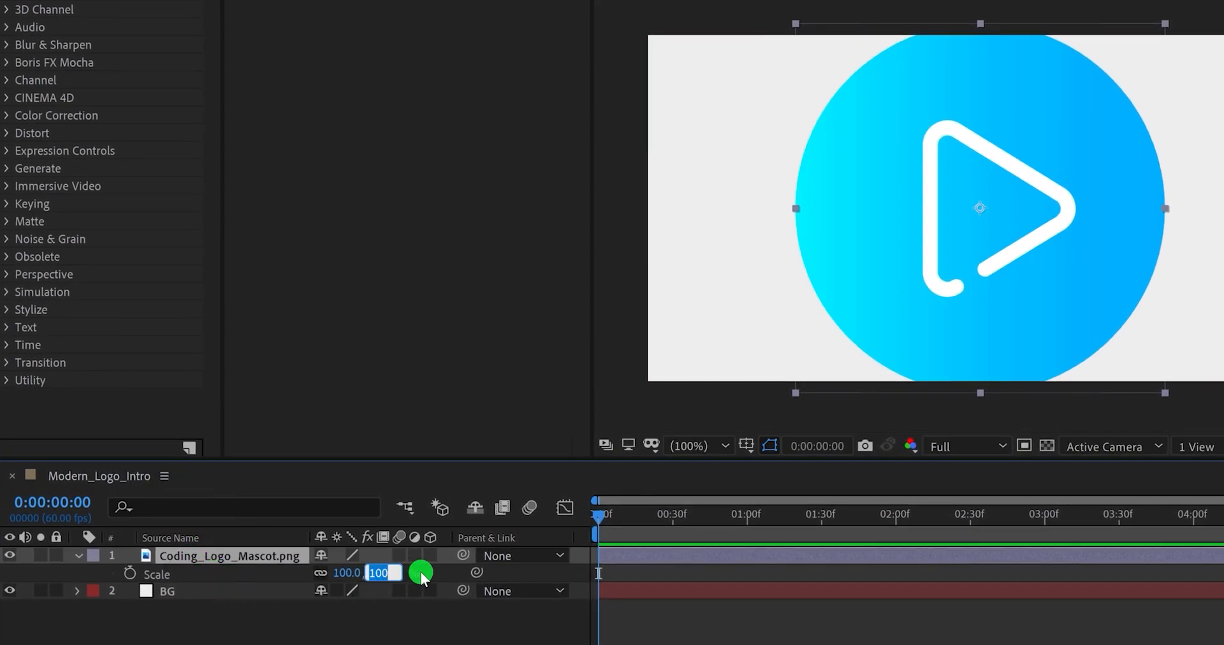
{"action": "key", "text": "Return"}
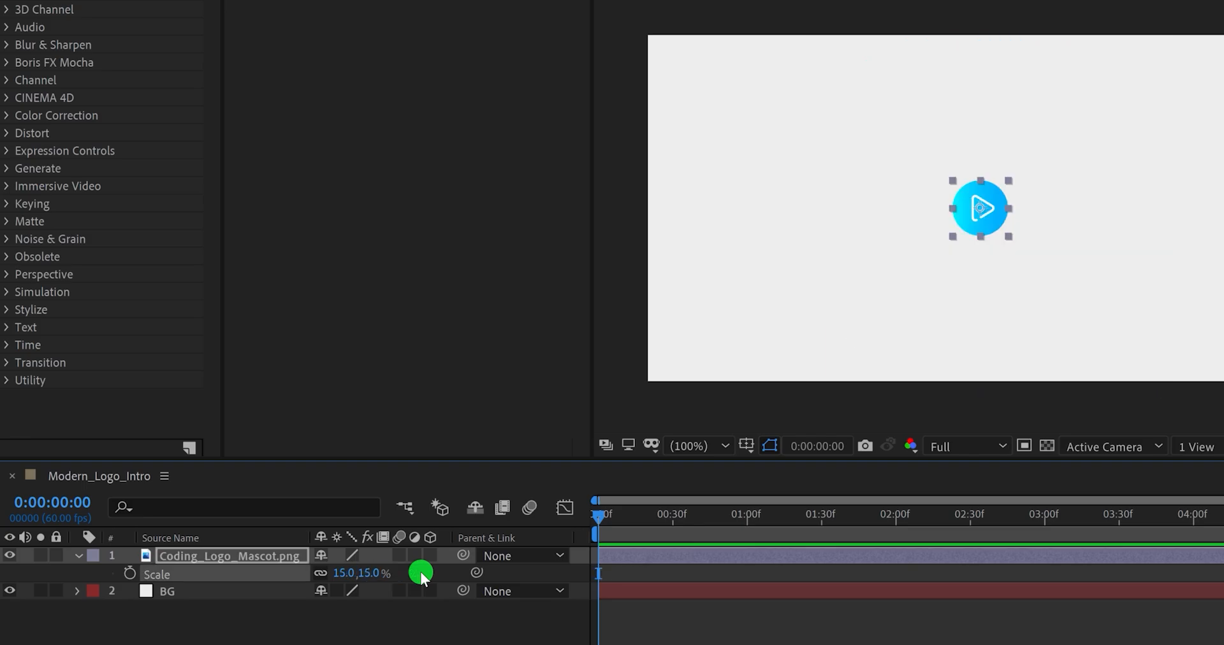
Step: Add Scale and Rotation keyframes to the mascot layer at 0:00:01:00
{"action": "left_click", "coordinate": [748, 518]}
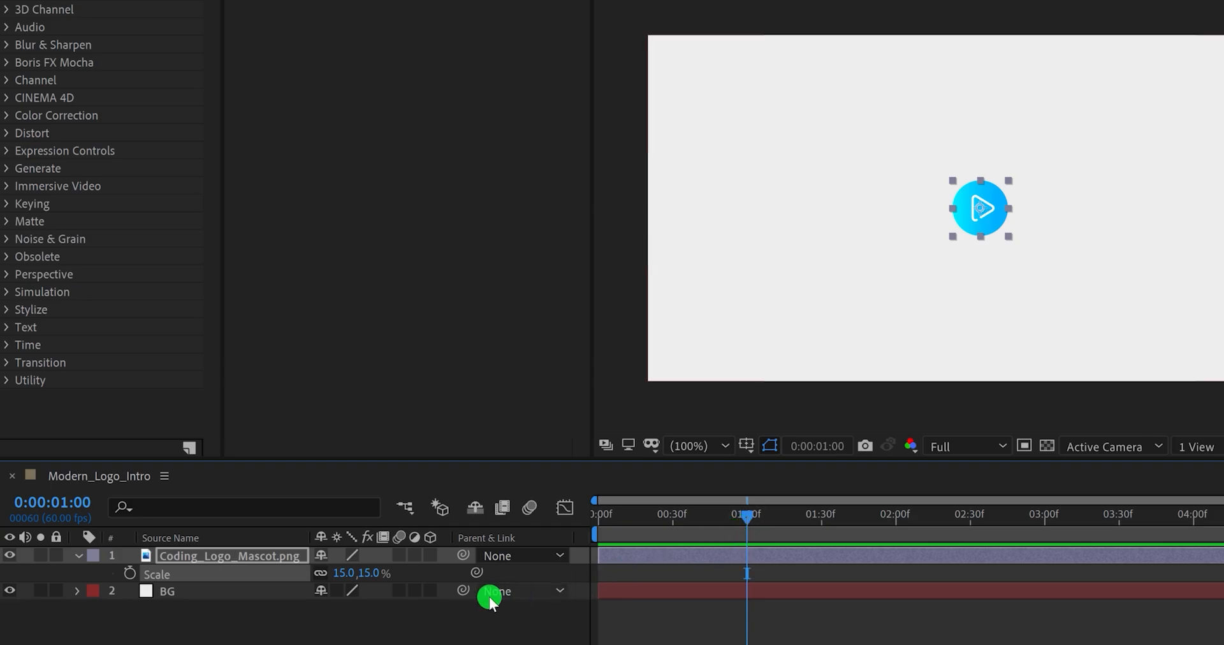
{"action": "left_click", "coordinate": [134, 571]}
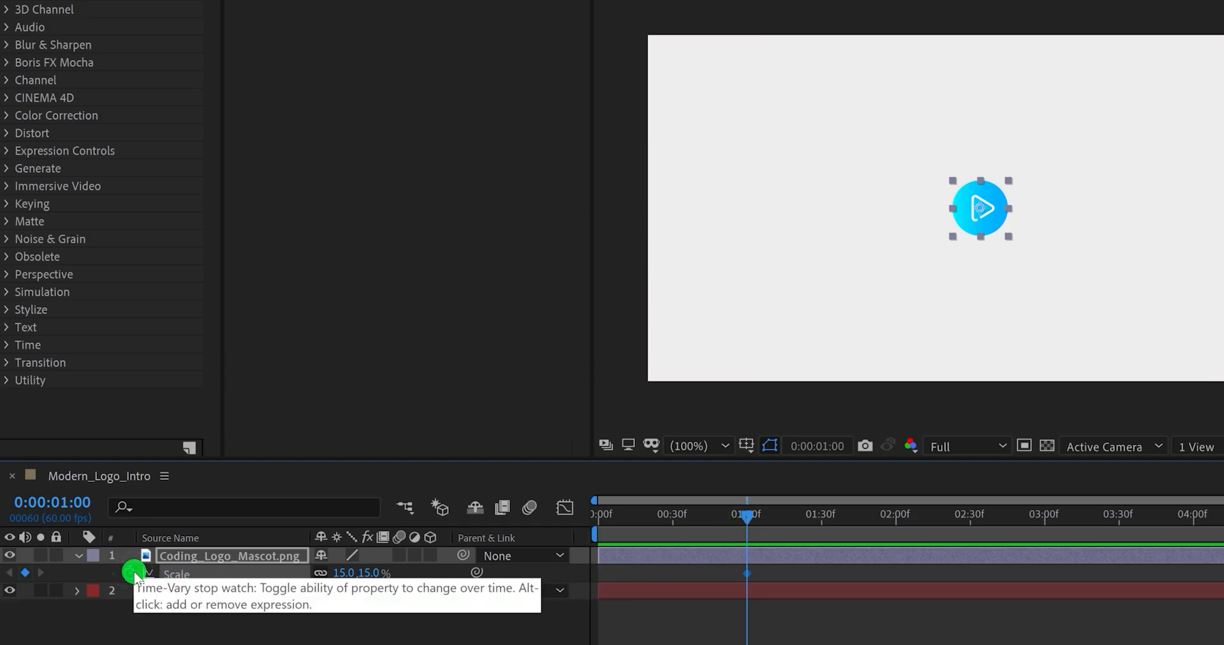
{"action": "key", "text": "r"}
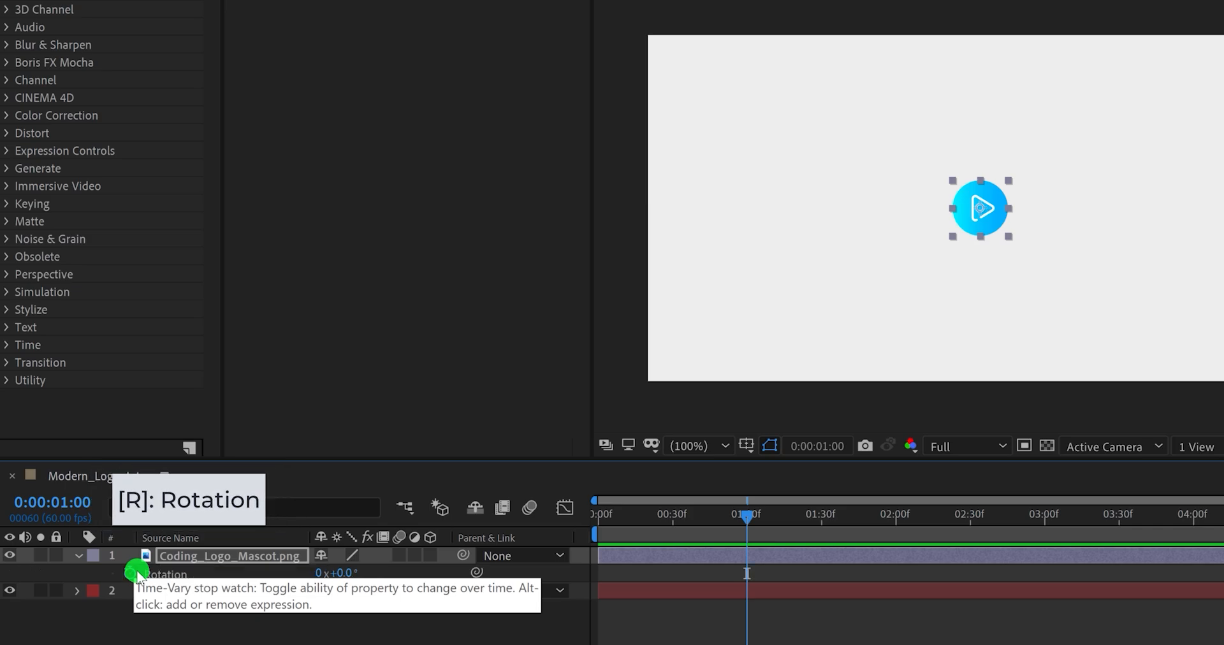
{"action": "left_click", "coordinate": [133, 574]}
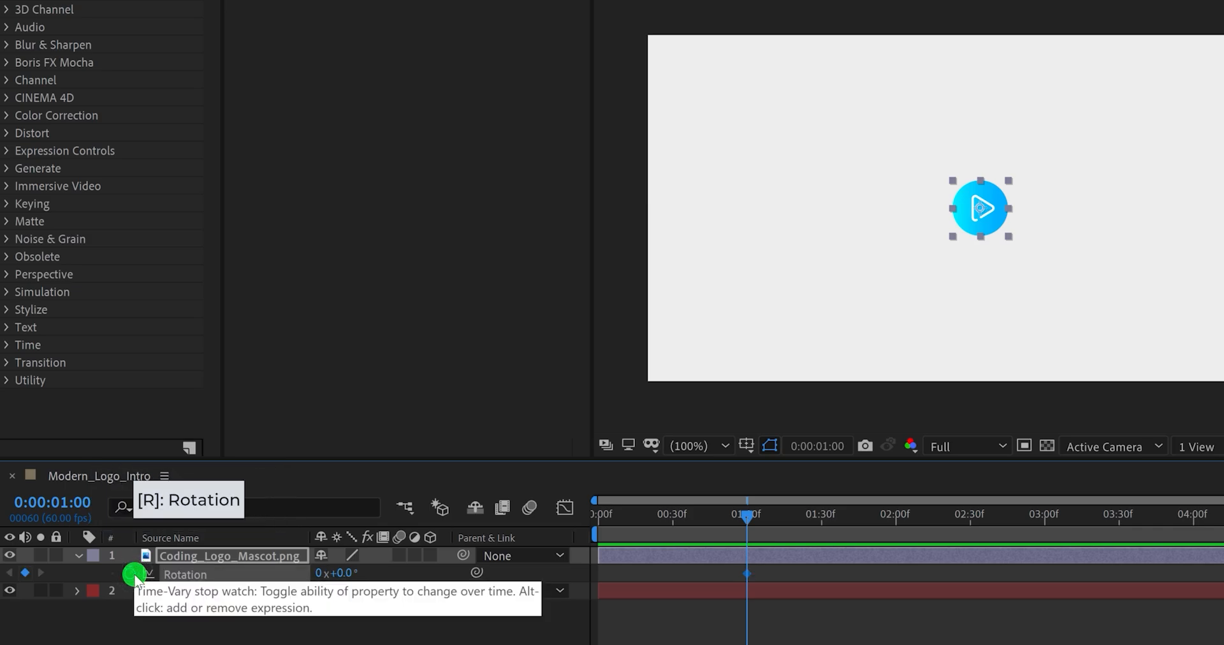
Step: Reveal the mascot layer's keyframes and set its Scale to 0% at 0:00:00:00
{"action": "key", "text": "u"}
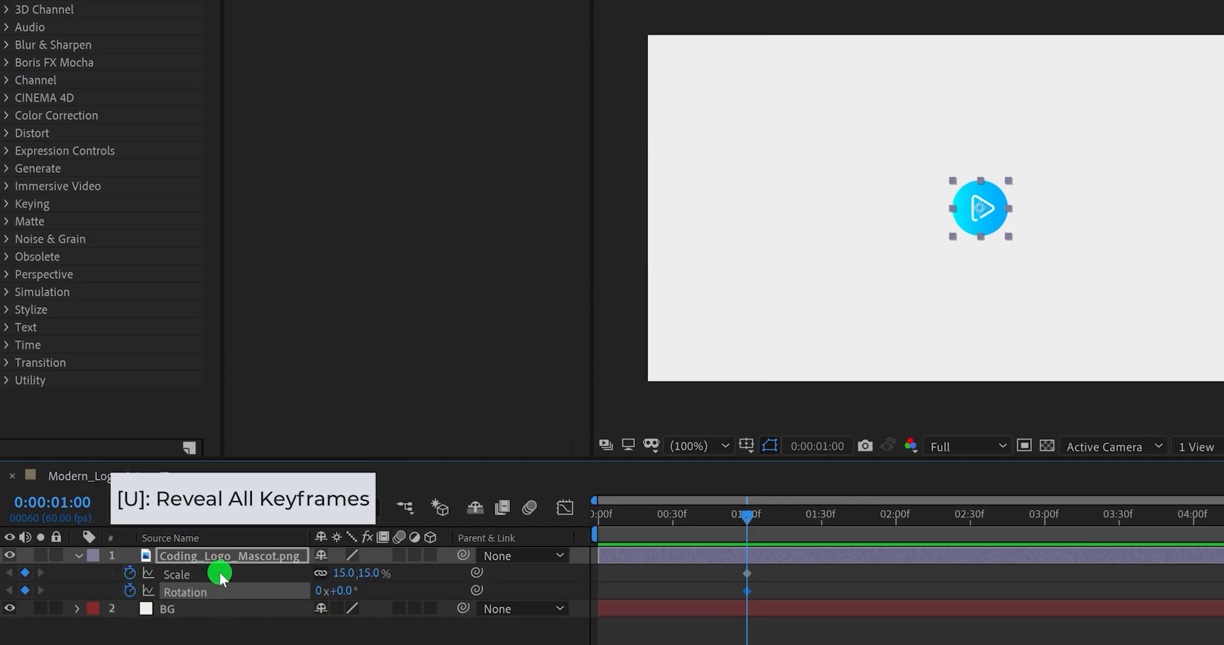
{"action": "left_click_drag", "start_coordinate": [614, 511], "coordinate": [593, 514]}
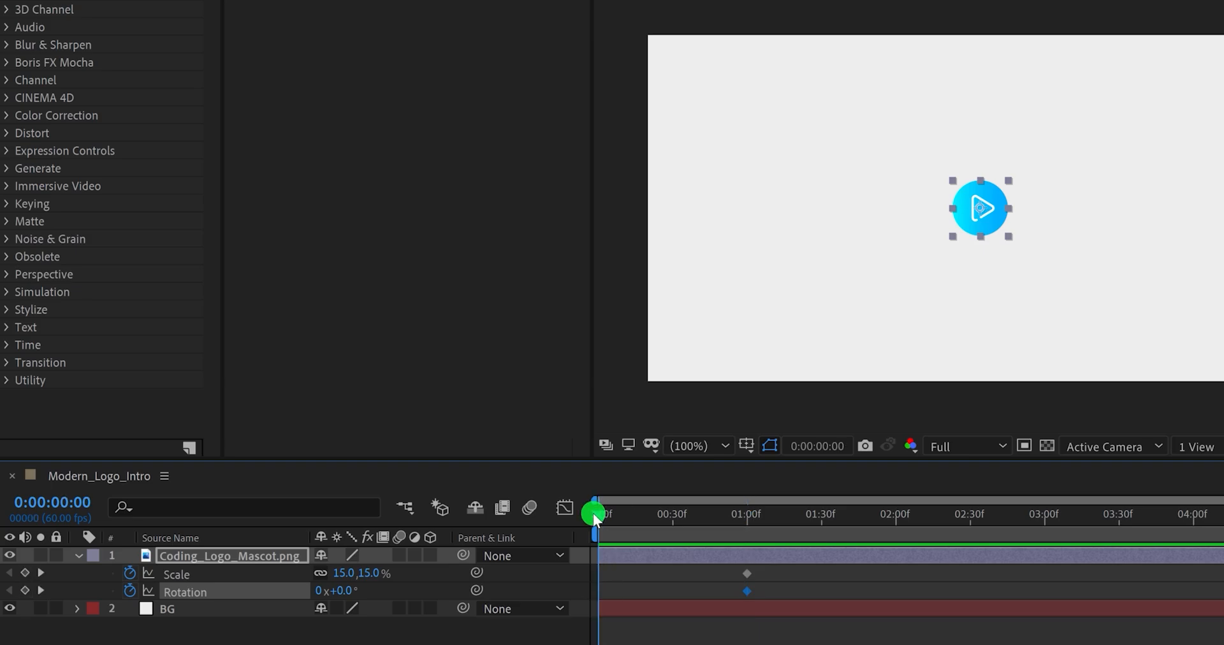
{"action": "left_click", "coordinate": [373, 573]}
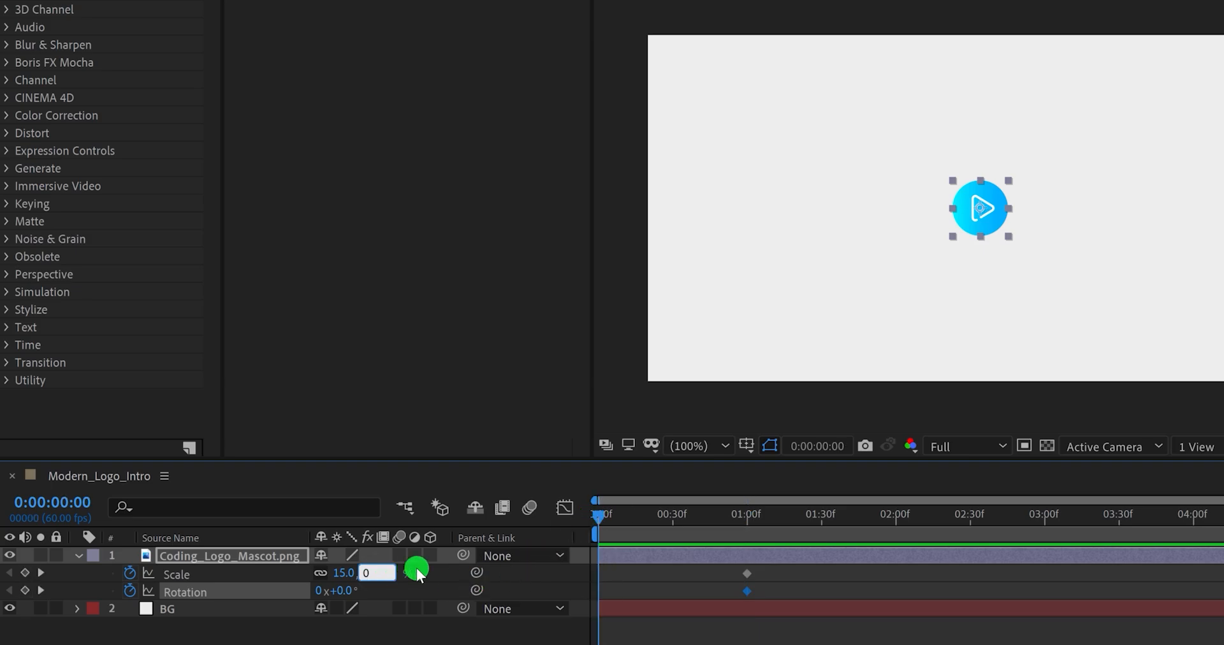
{"action": "type", "text": "0"}
{"action": "key", "text": "Return"}
Step: Set the mascot layer's Rotation to 90° at 0:00:00:00 and scrub through the spin-in
{"action": "left_click", "coordinate": [347, 591]}
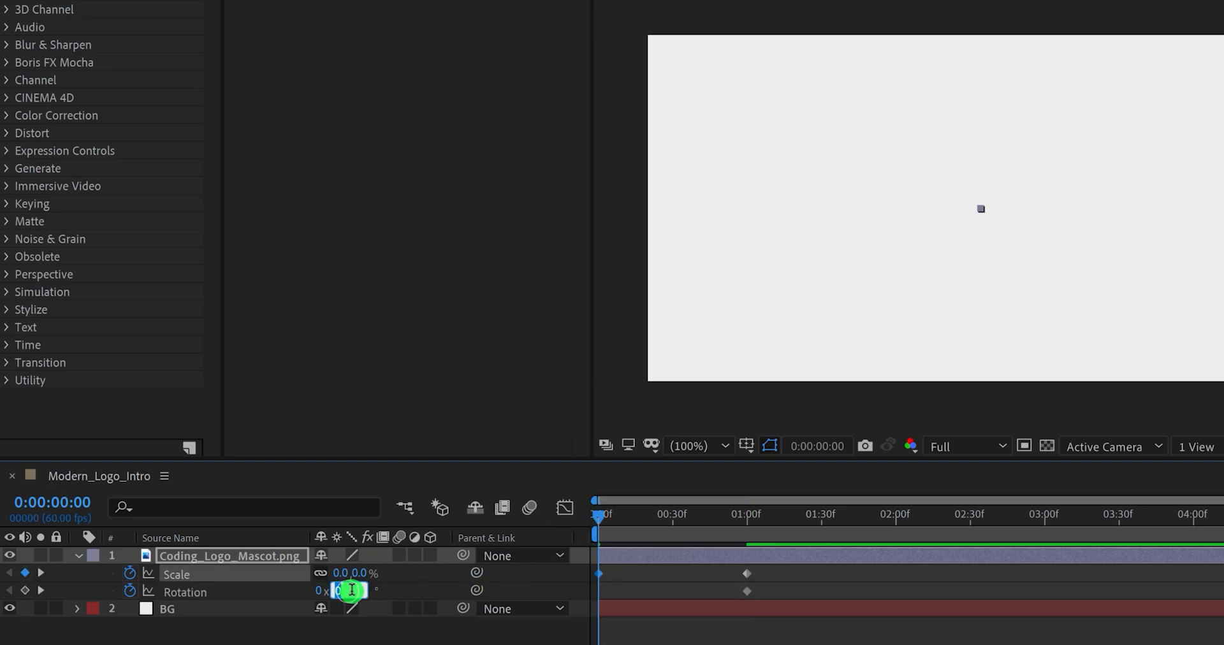
{"action": "type", "text": "90"}
{"action": "key", "text": "Return"}
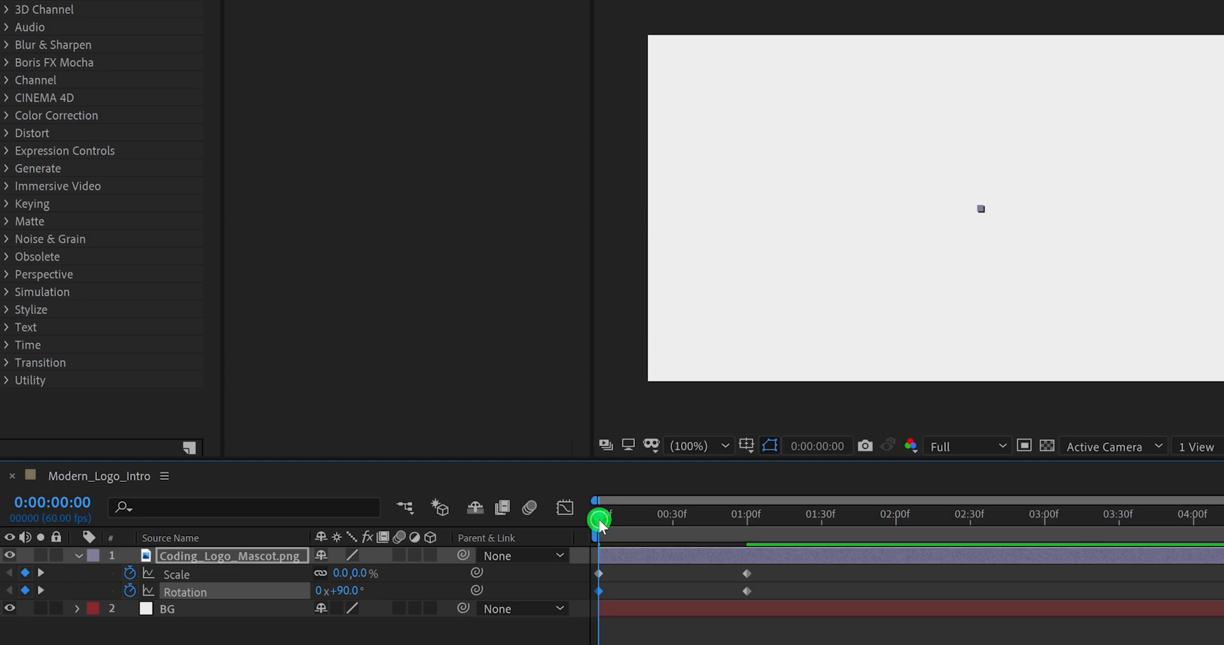
{"action": "left_click_drag", "start_coordinate": [599, 520], "coordinate": [715, 559]}
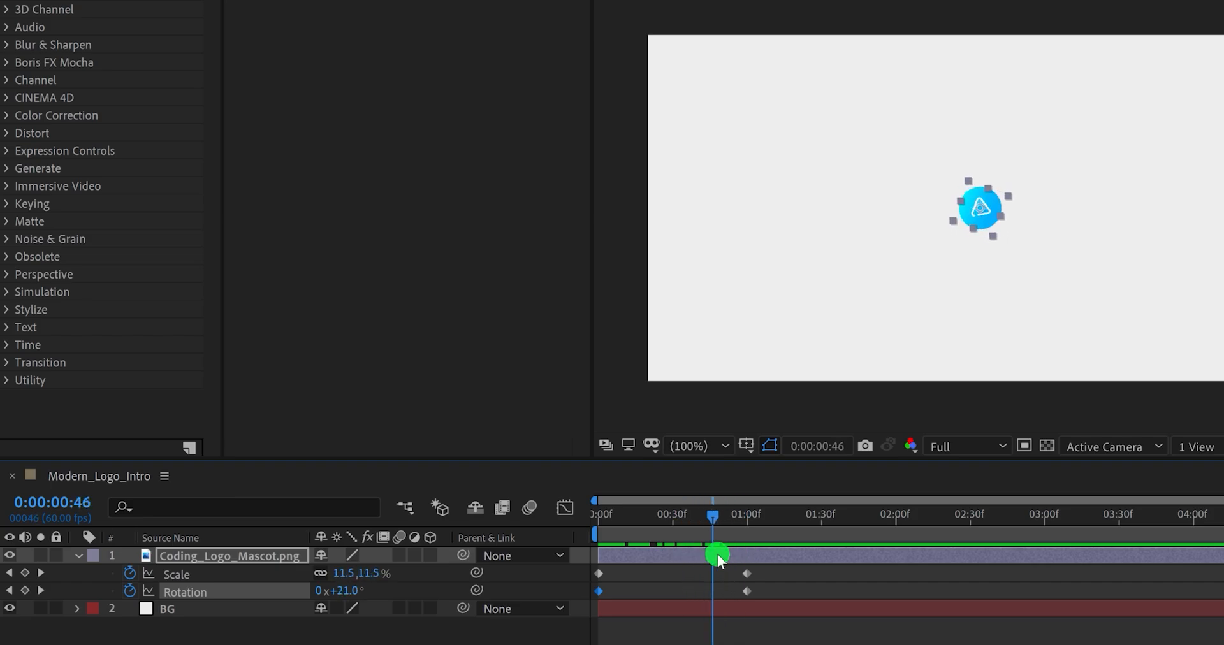
{"action": "left_click_drag", "start_coordinate": [684, 521], "coordinate": [575, 532]}
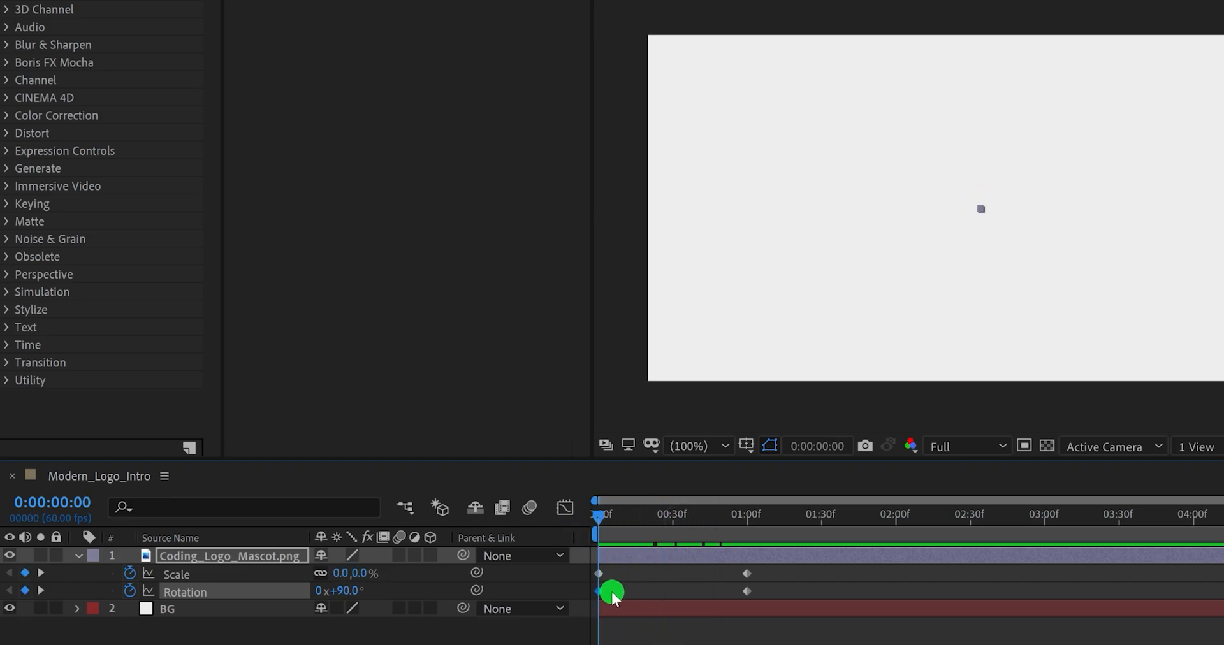
Step: Set the mascot layer's Rotation to -90° at 0:00:00:00 and play back the animation
{"action": "left_click", "coordinate": [354, 591]}
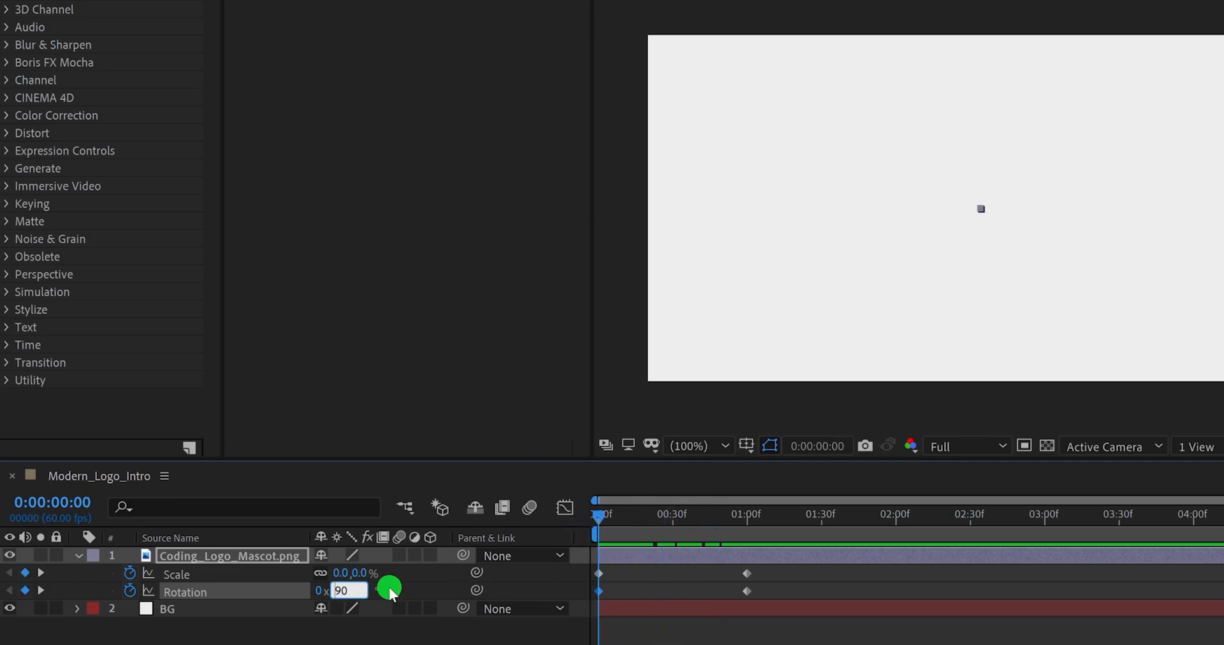
{"action": "type", "text": "-"}
{"action": "key", "text": "Return"}
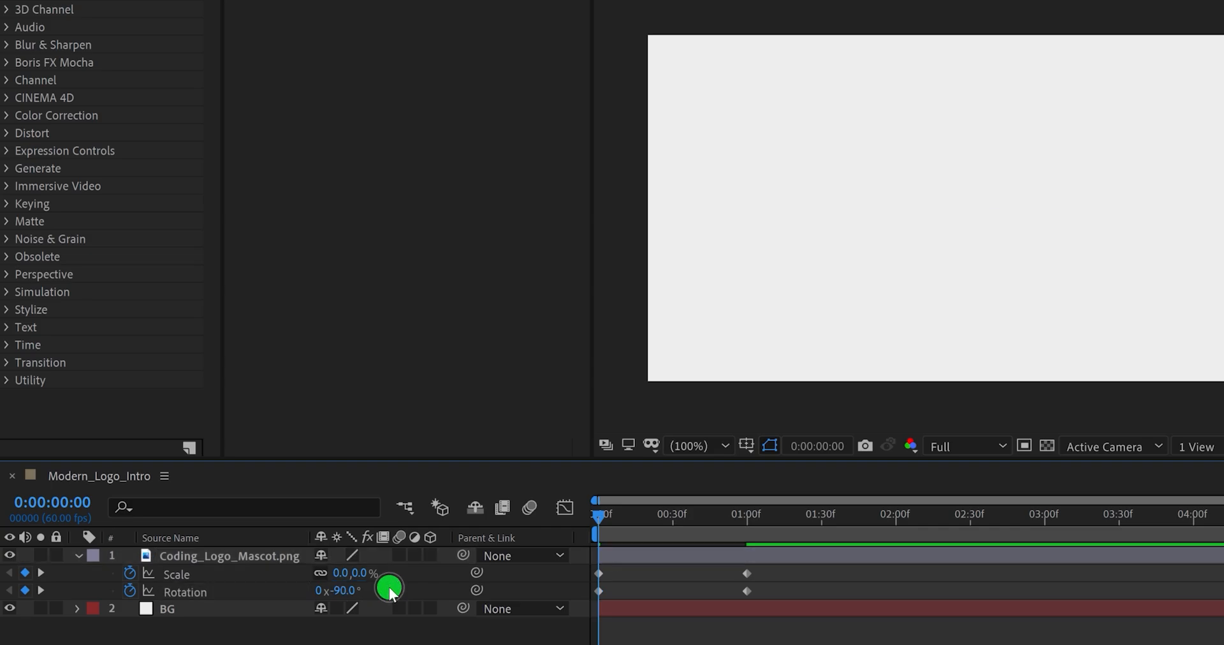
{"action": "key", "text": "space"}
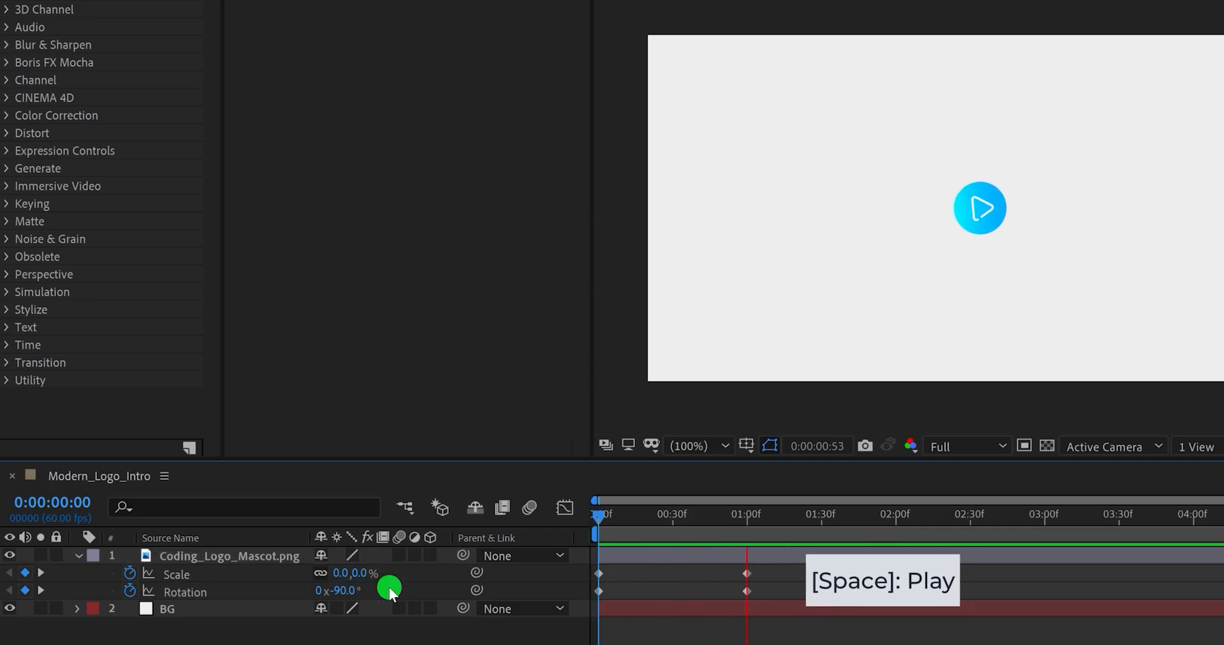
{"action": "left_click_drag", "start_coordinate": [607, 518], "coordinate": [591, 525]}
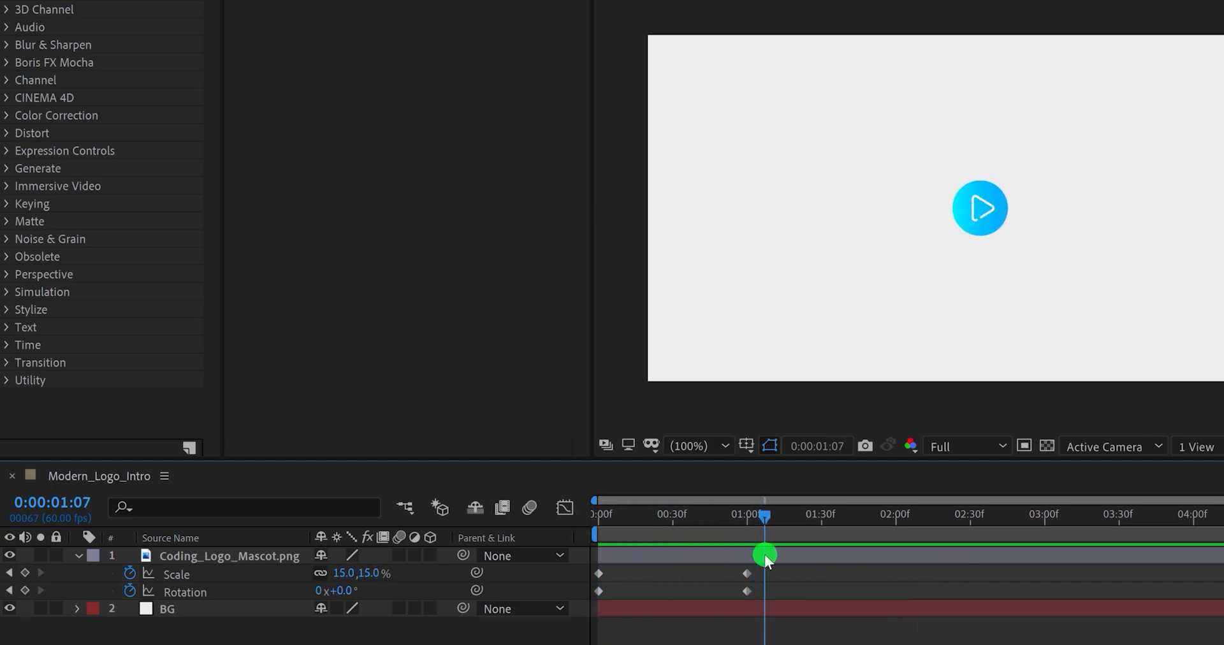
Step: Apply Easy Ease to all Scale and Rotation keyframes of the mascot layer
{"action": "left_click_drag", "start_coordinate": [761, 569], "coordinate": [586, 596]}
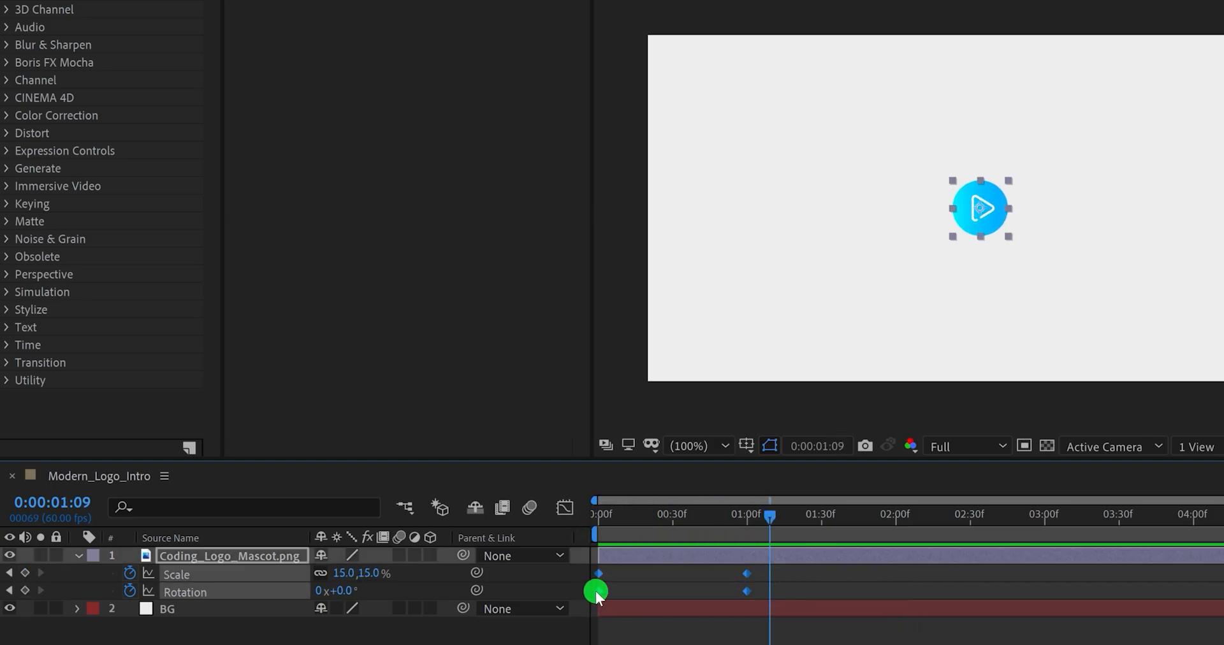
{"action": "right_click", "coordinate": [597, 592]}
{"action": "mouse_move", "coordinate": [729, 586]}
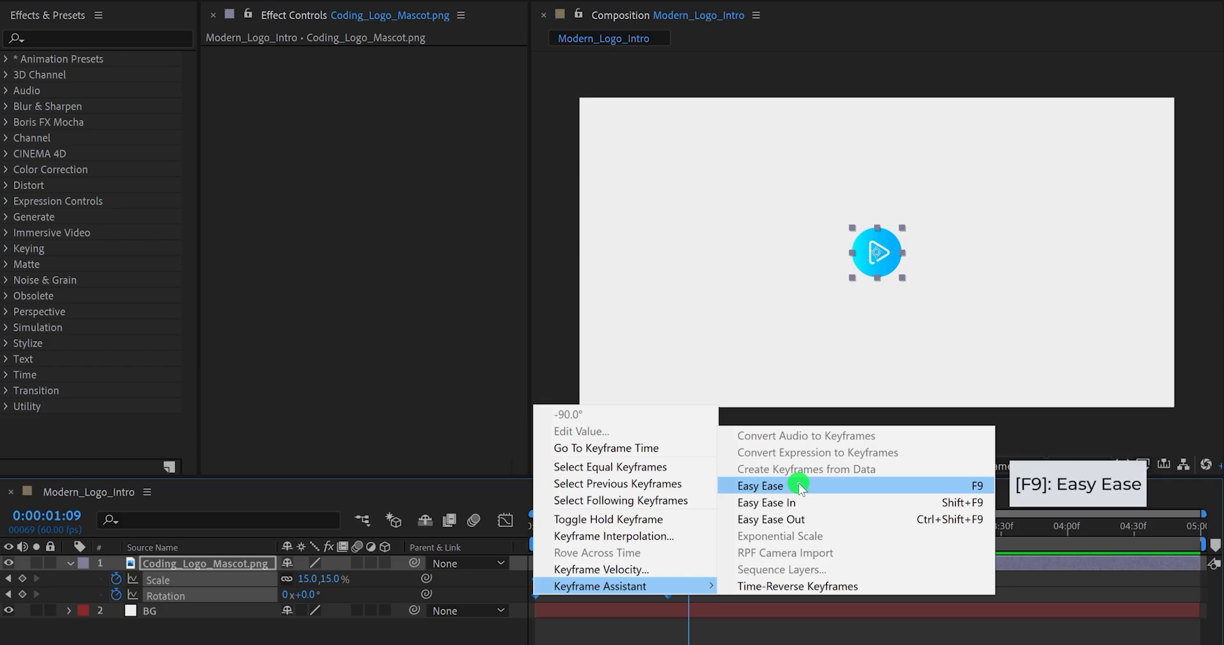
{"action": "left_click", "coordinate": [798, 487]}
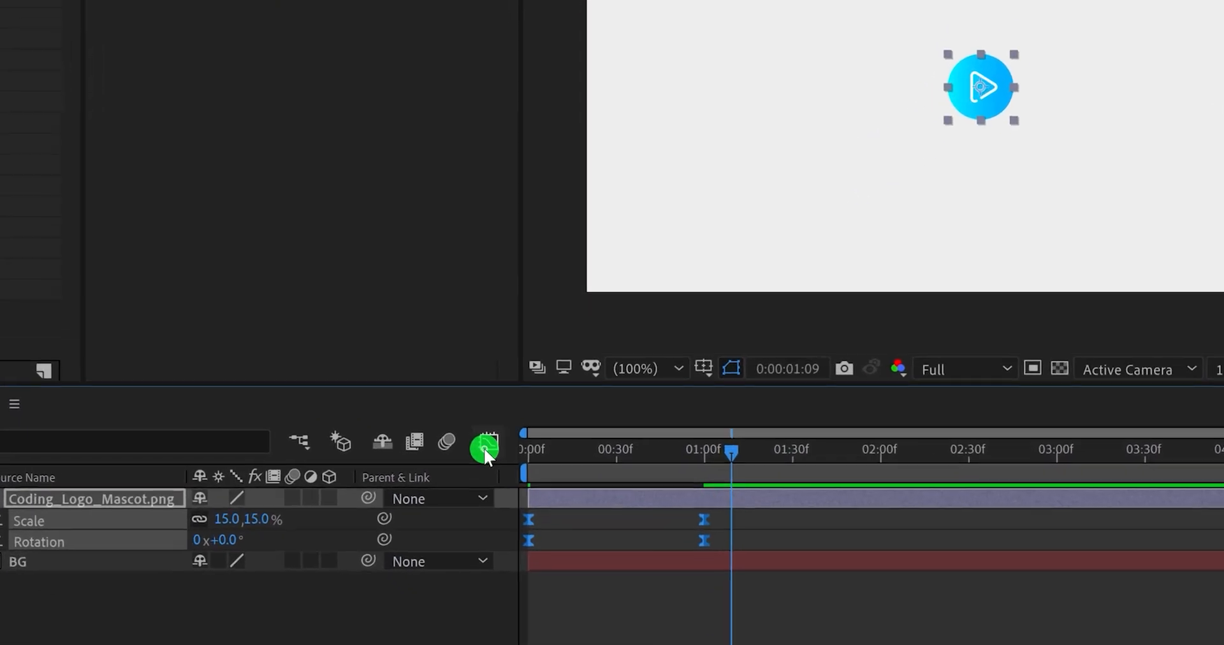
Step: Reshape the mascot's Scale and Rotation speed graphs into a sharp peak near 00:30f by extending both keyframes' easing influence toward the middle
{"action": "left_click", "coordinate": [484, 448]}
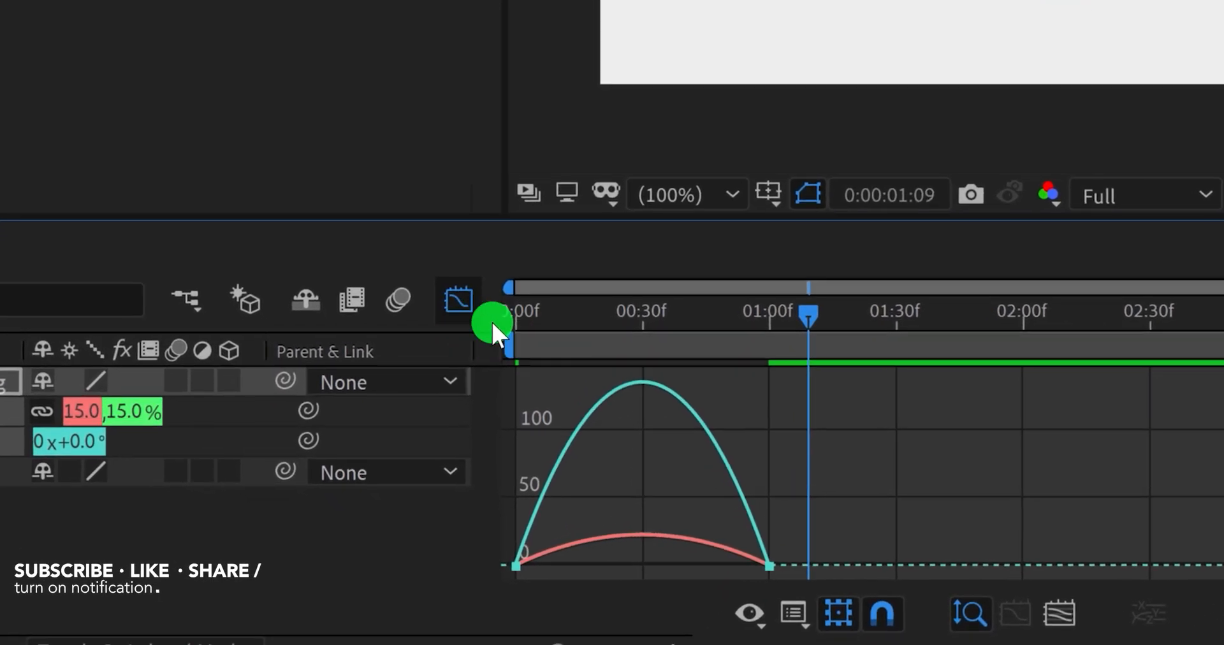
{"action": "right_click", "coordinate": [731, 412]}
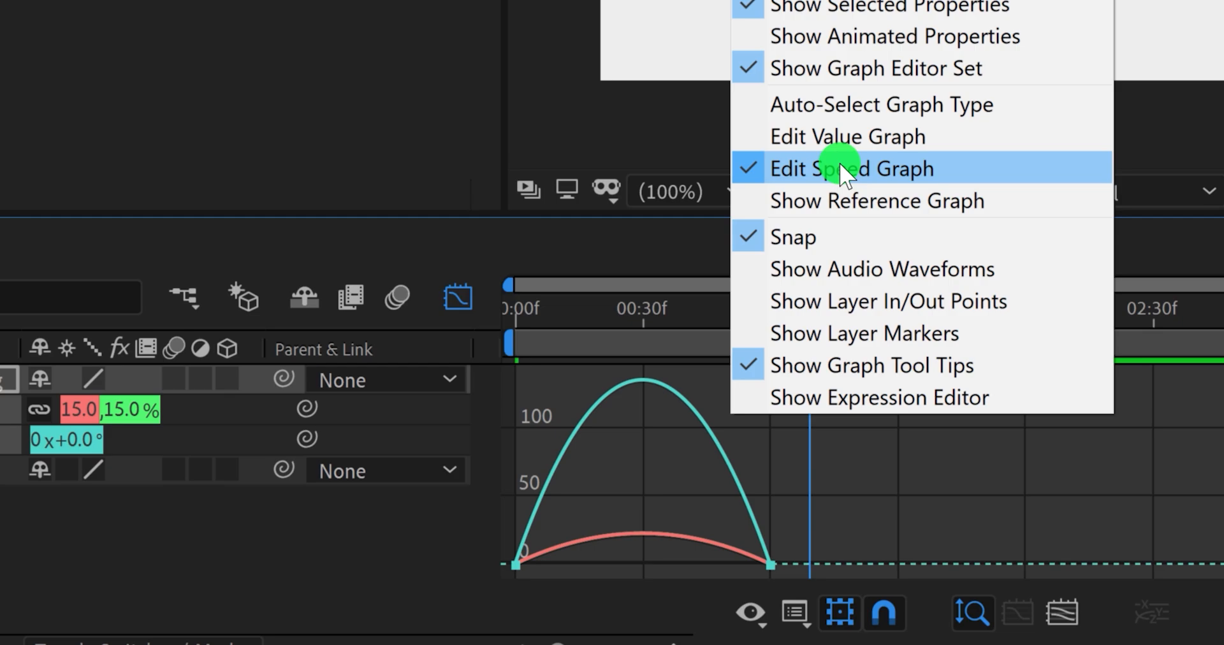
{"action": "left_click", "coordinate": [789, 532]}
{"action": "left_click_drag", "start_coordinate": [766, 571], "coordinate": [650, 547]}
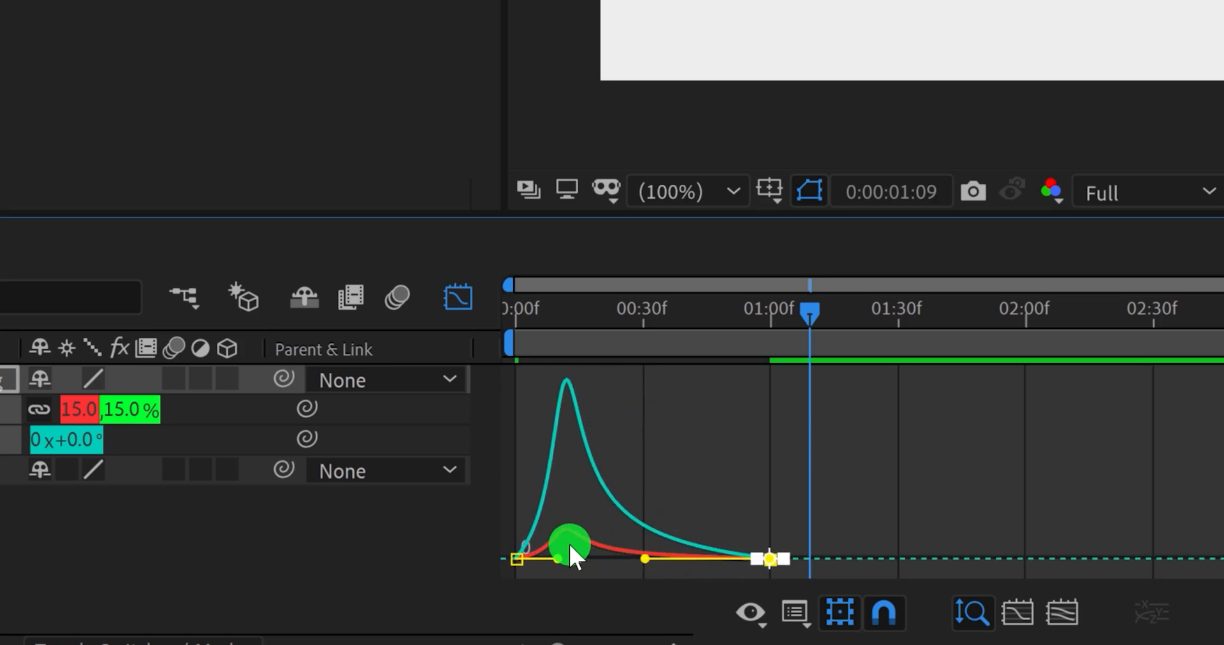
{"action": "left_click_drag", "start_coordinate": [561, 510], "coordinate": [498, 580]}
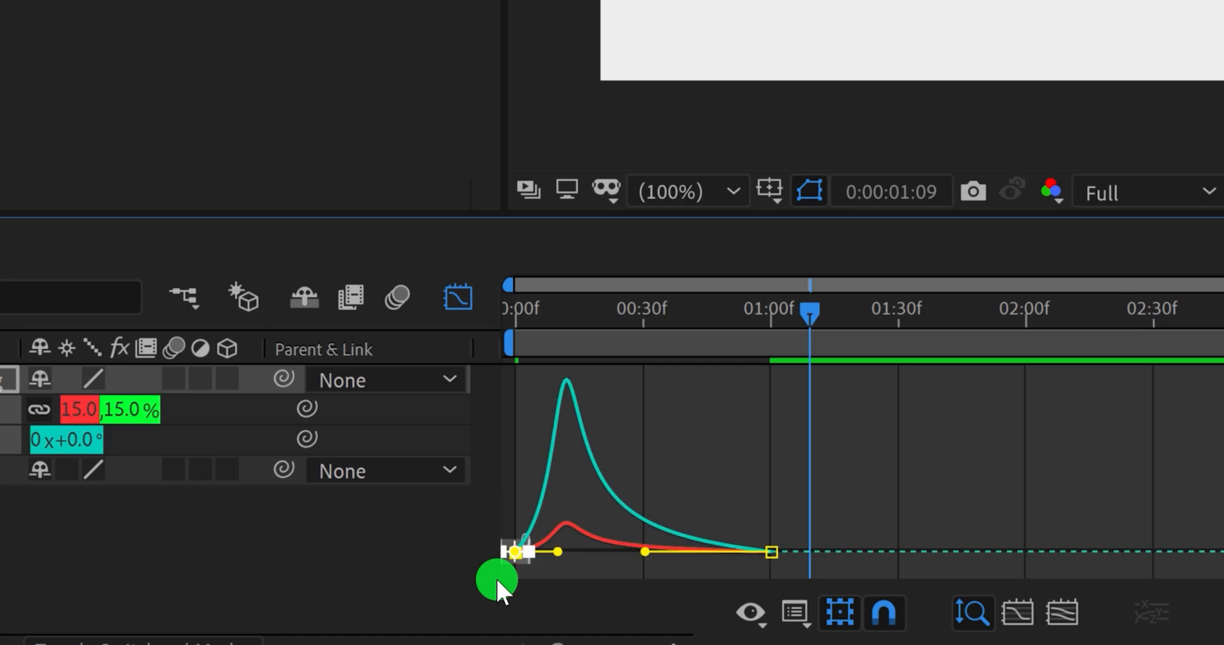
{"action": "left_click_drag", "start_coordinate": [558, 552], "coordinate": [632, 552]}
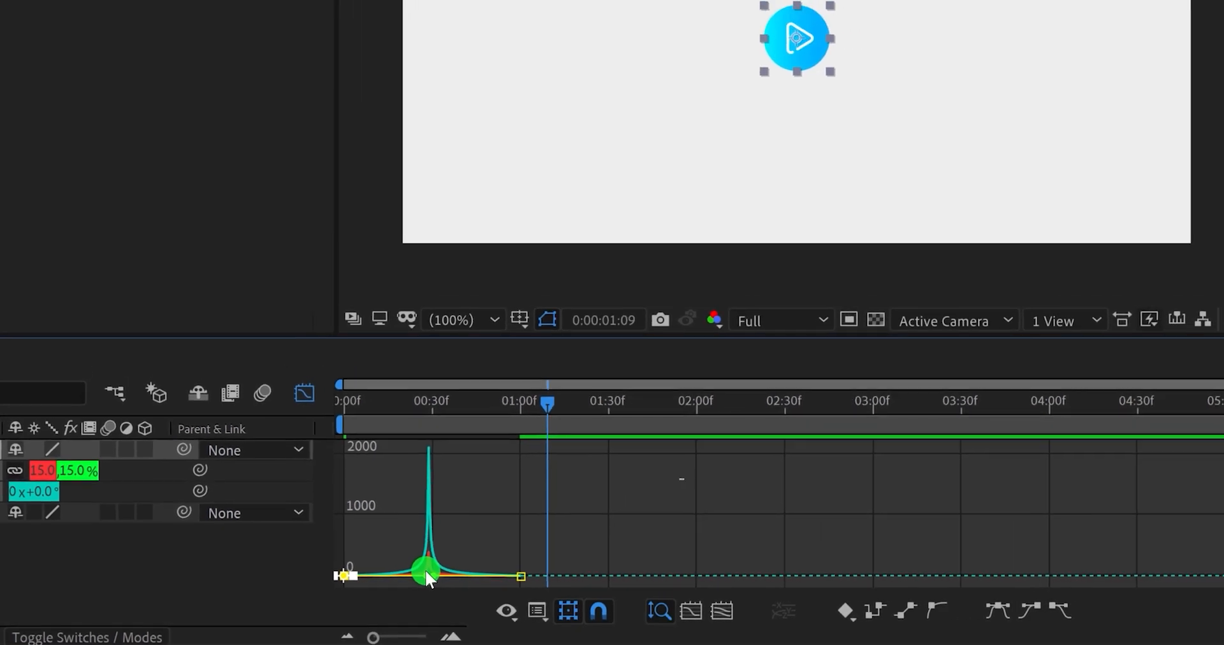
Step: Play back the mascot's sharpened spin-in and return from the speed graph to the keyframe view
{"action": "key", "text": "space"}
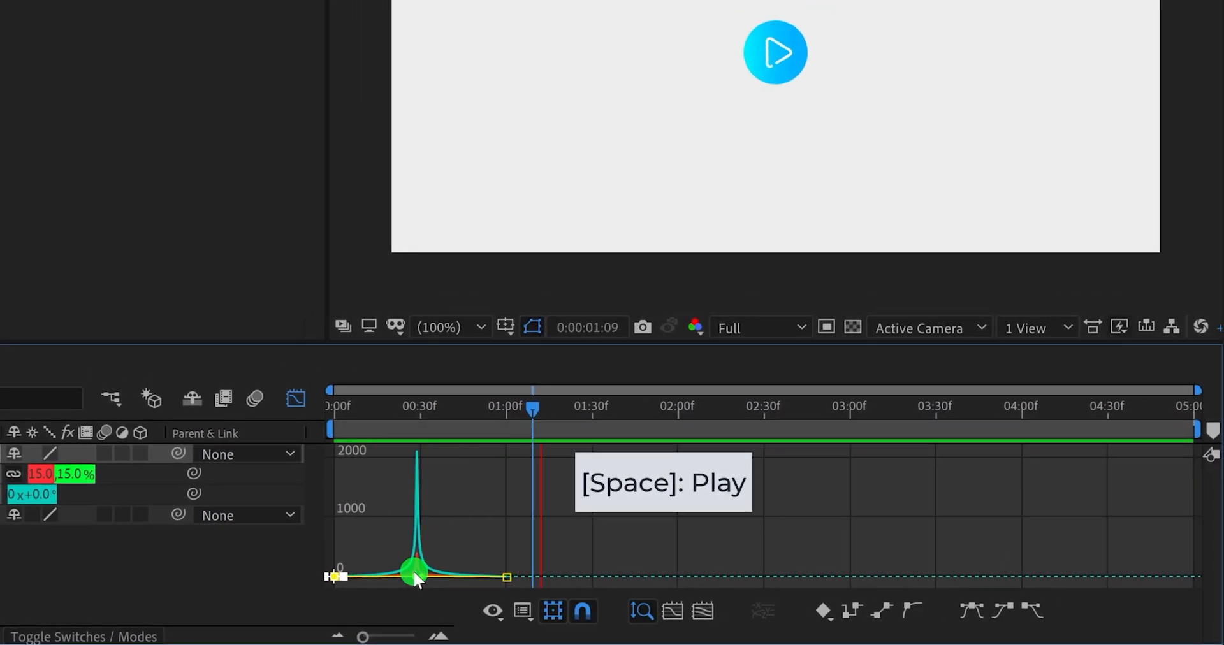
{"action": "key", "text": "space"}
{"action": "key", "text": "space"}
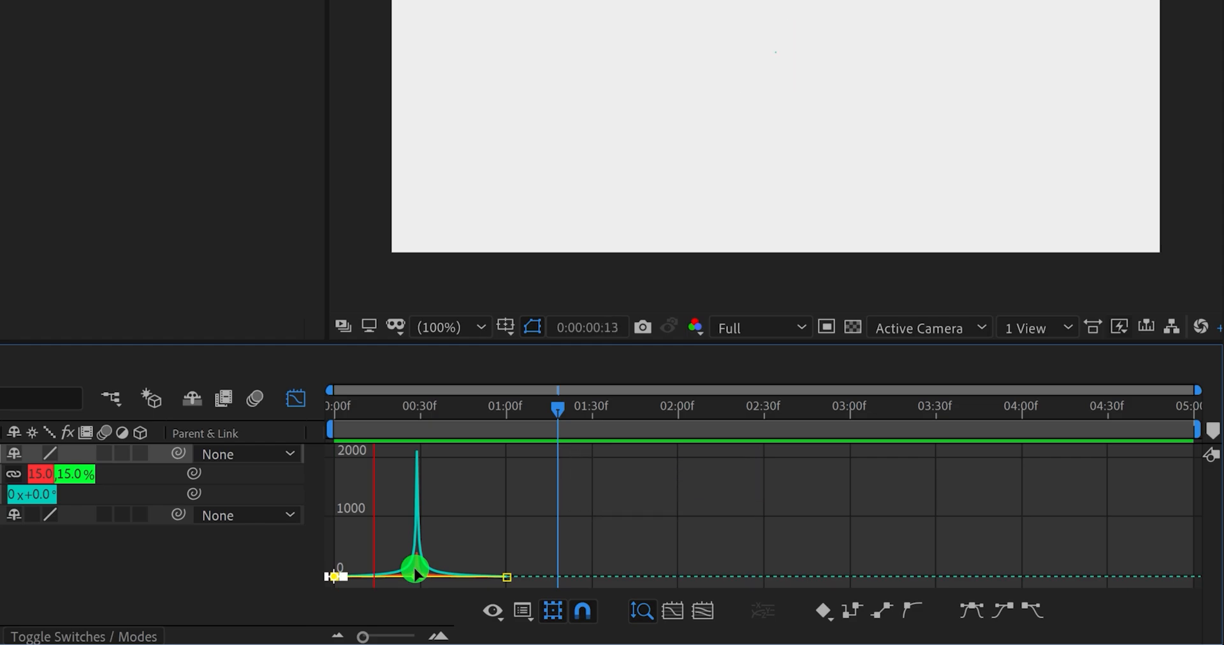
{"action": "key", "text": "space"}
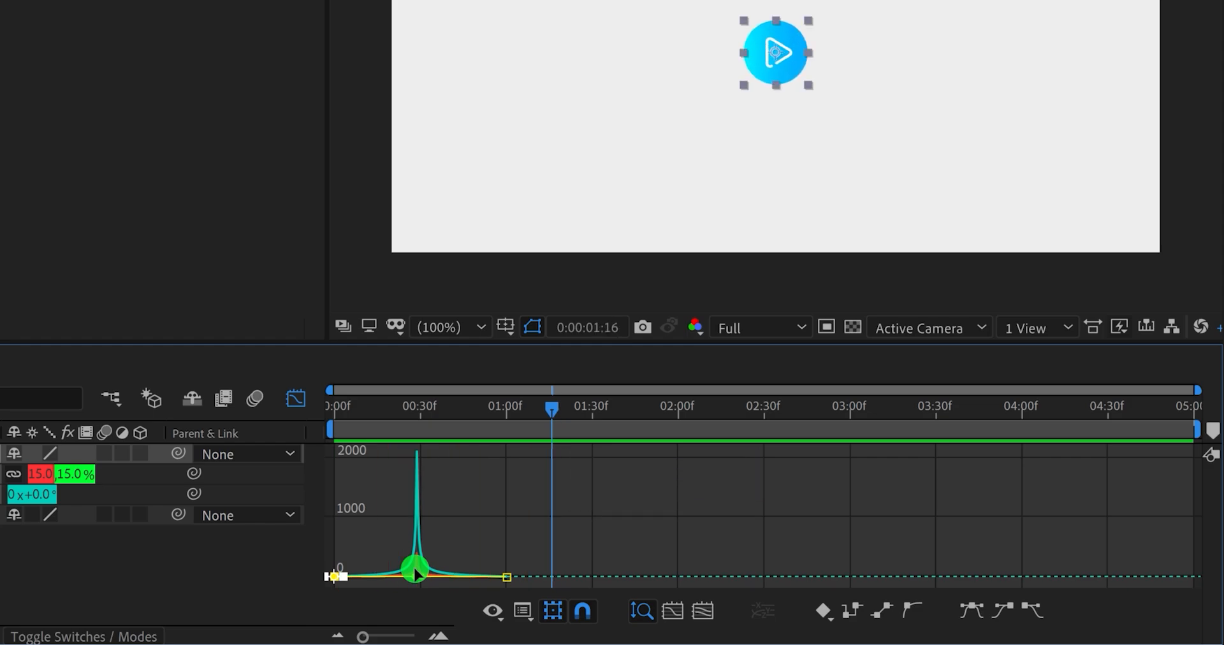
{"action": "left_click", "coordinate": [302, 397]}
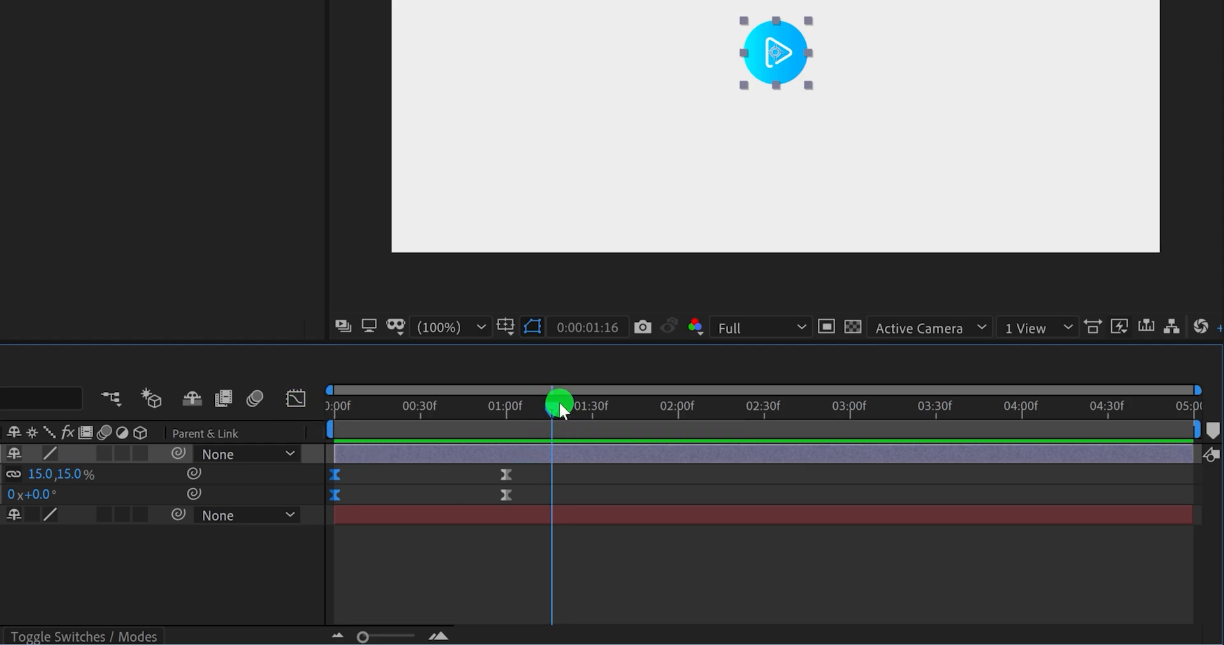
Step: Add a mascot Scale keyframe at 0:00:01:10 holding 15%, and set Scale to 20% at 0:00:01:30
{"action": "left_click_drag", "start_coordinate": [549, 410], "coordinate": [538, 422]}
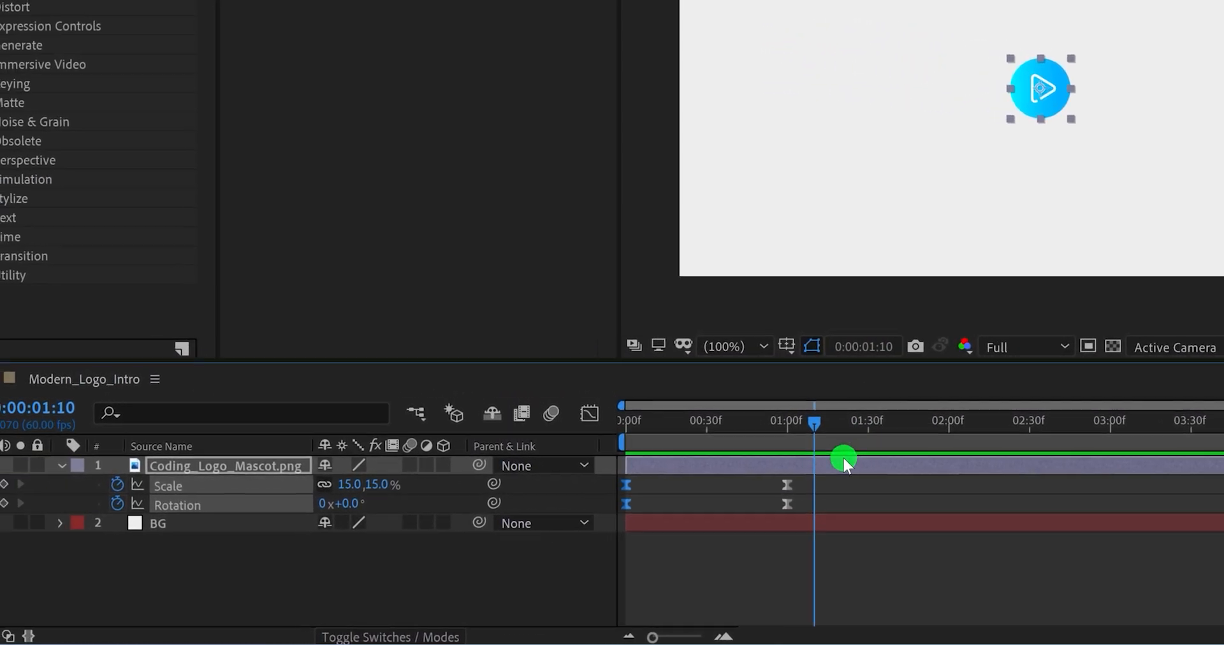
{"action": "left_click", "coordinate": [40, 489]}
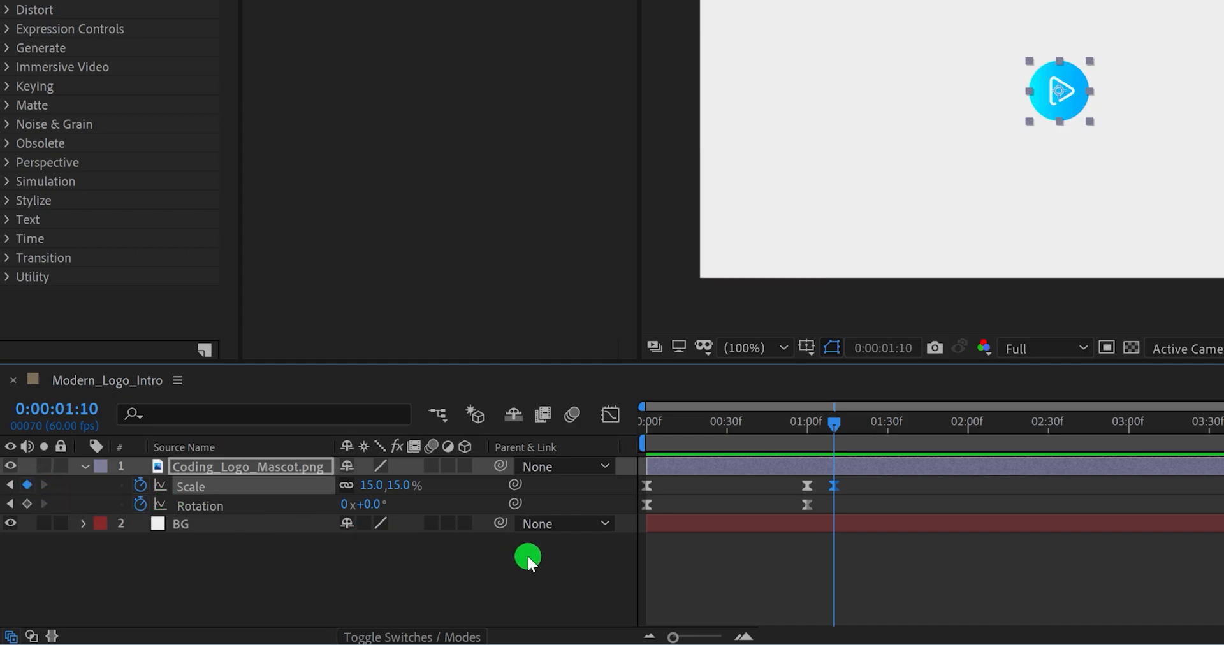
{"action": "left_click", "coordinate": [888, 431]}
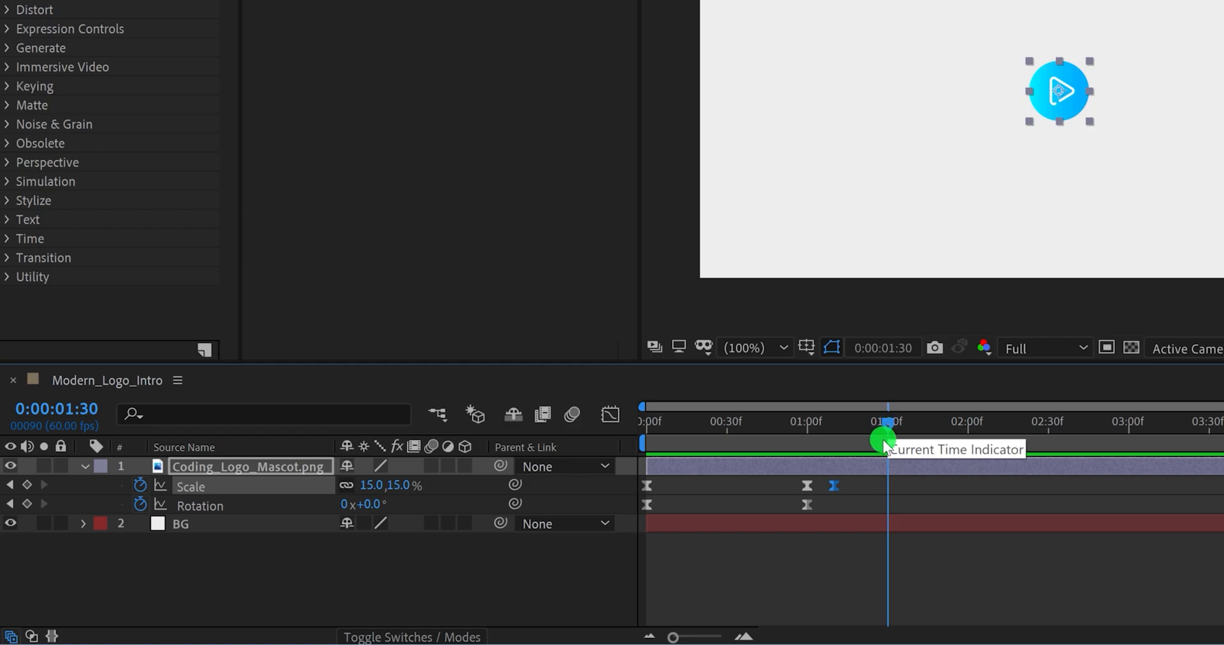
{"action": "left_click", "coordinate": [406, 488]}
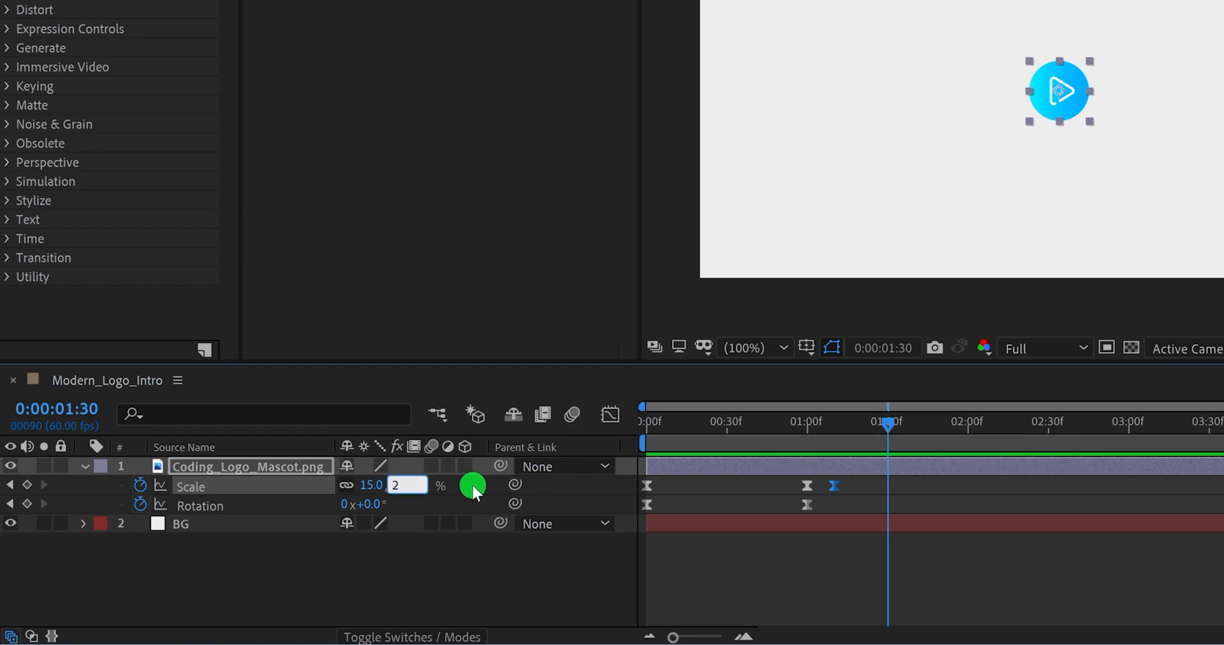
{"action": "key", "text": "Return"}
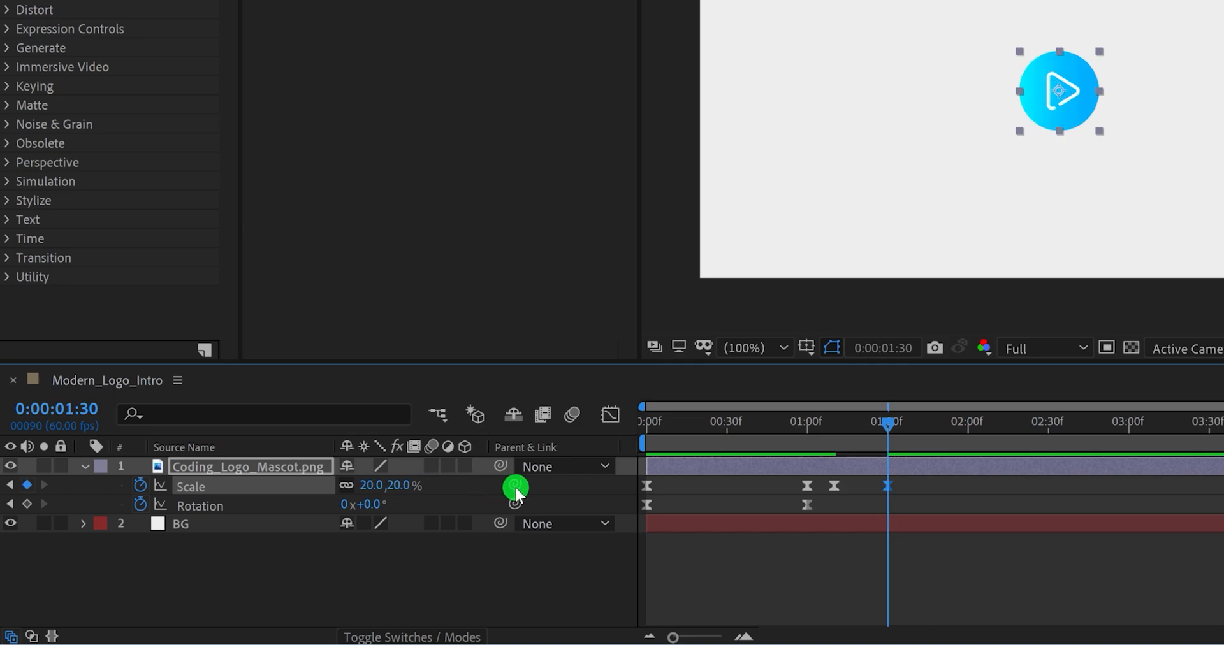
Step: Set the mascot's Scale to 0% at 0:00:02:00, preview it, and shift that keyframe to 0:00:02:30
{"action": "left_click_drag", "start_coordinate": [817, 425], "coordinate": [960, 482]}
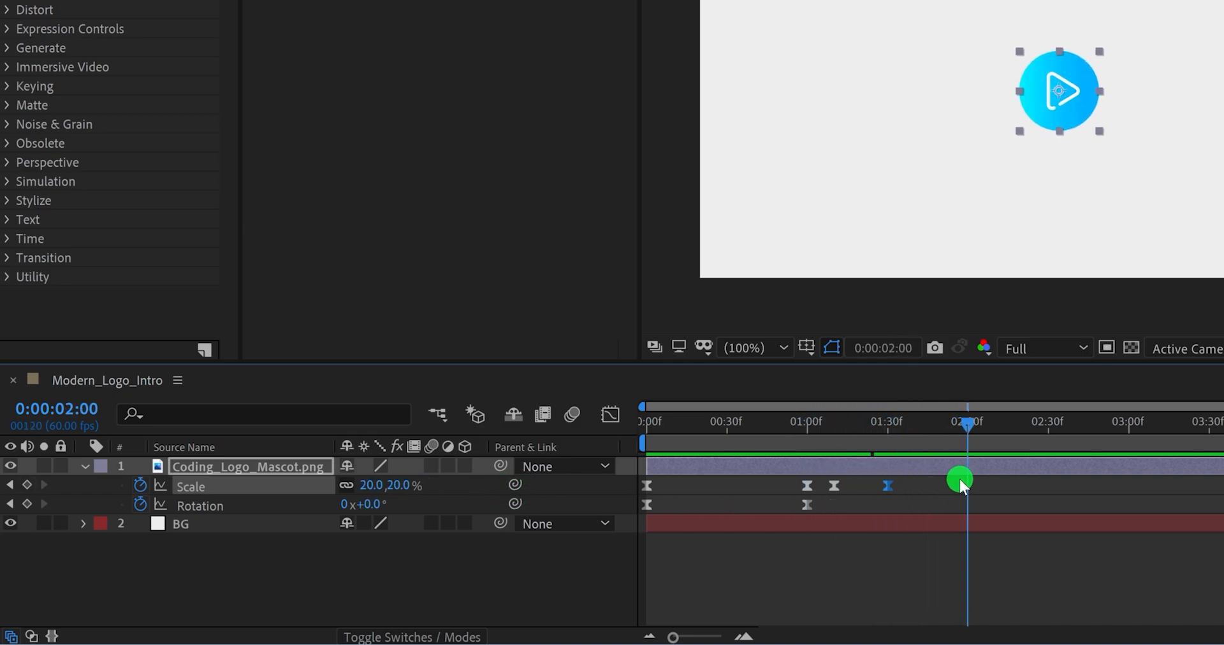
{"action": "left_click", "coordinate": [404, 489]}
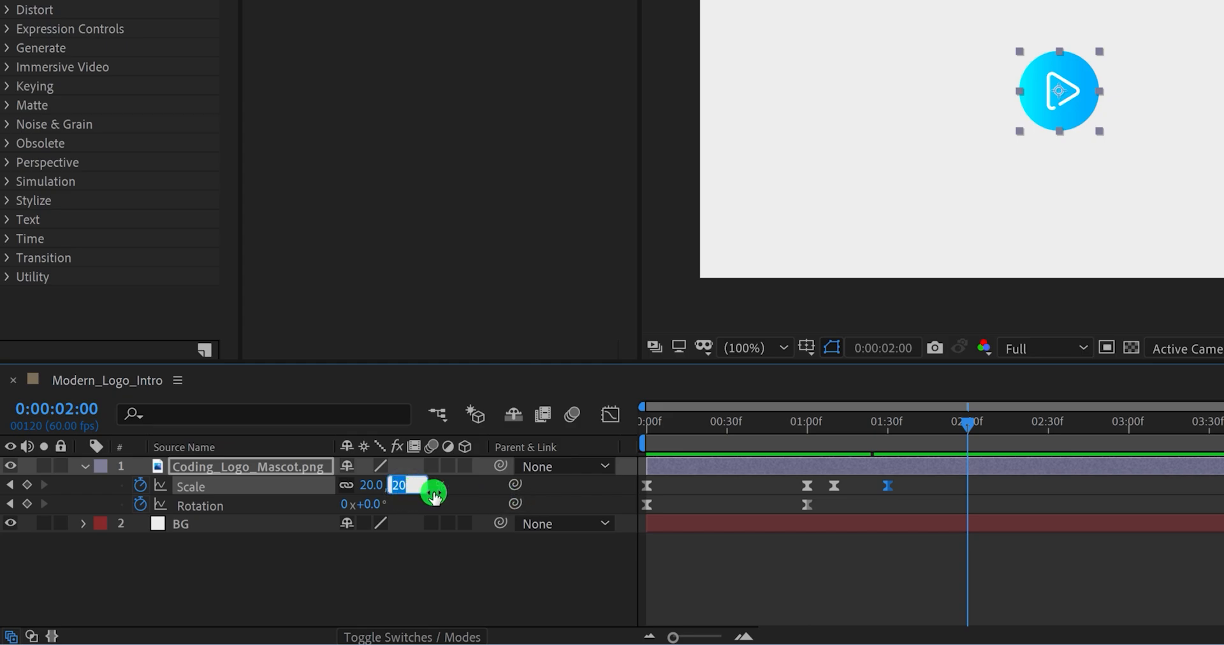
{"action": "type", "text": "0"}
{"action": "key", "text": "Return"}
{"action": "key", "text": "space"}
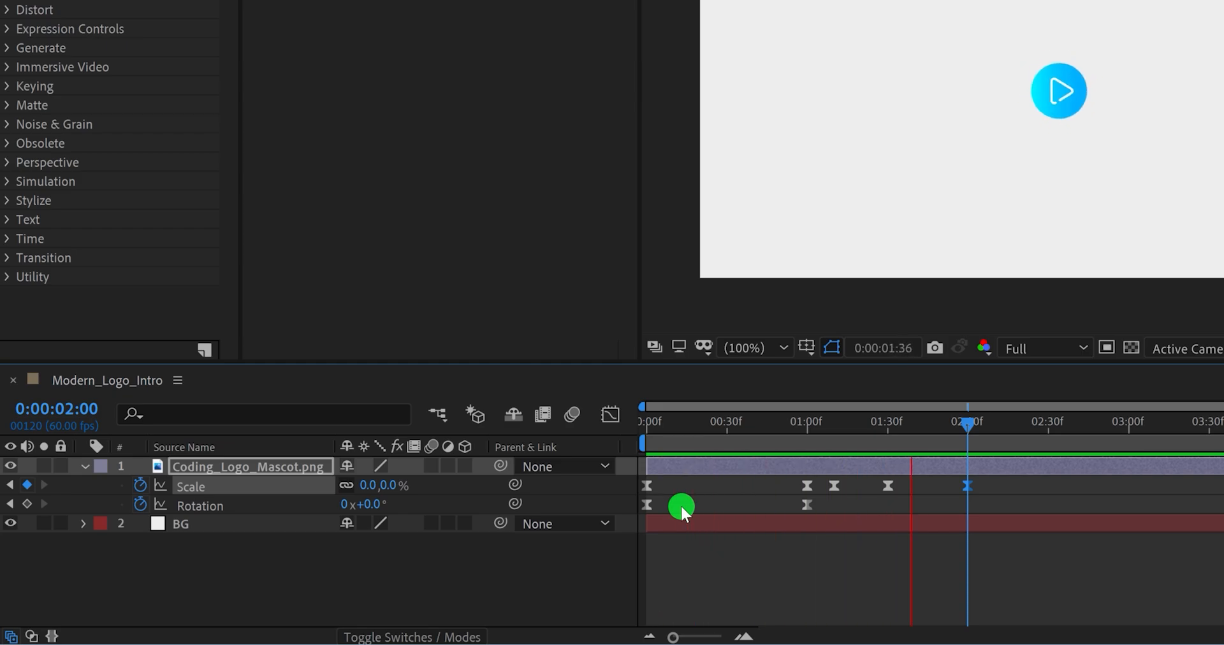
{"action": "left_click", "coordinate": [973, 487]}
{"action": "left_click_drag", "start_coordinate": [969, 487], "coordinate": [1049, 491]}
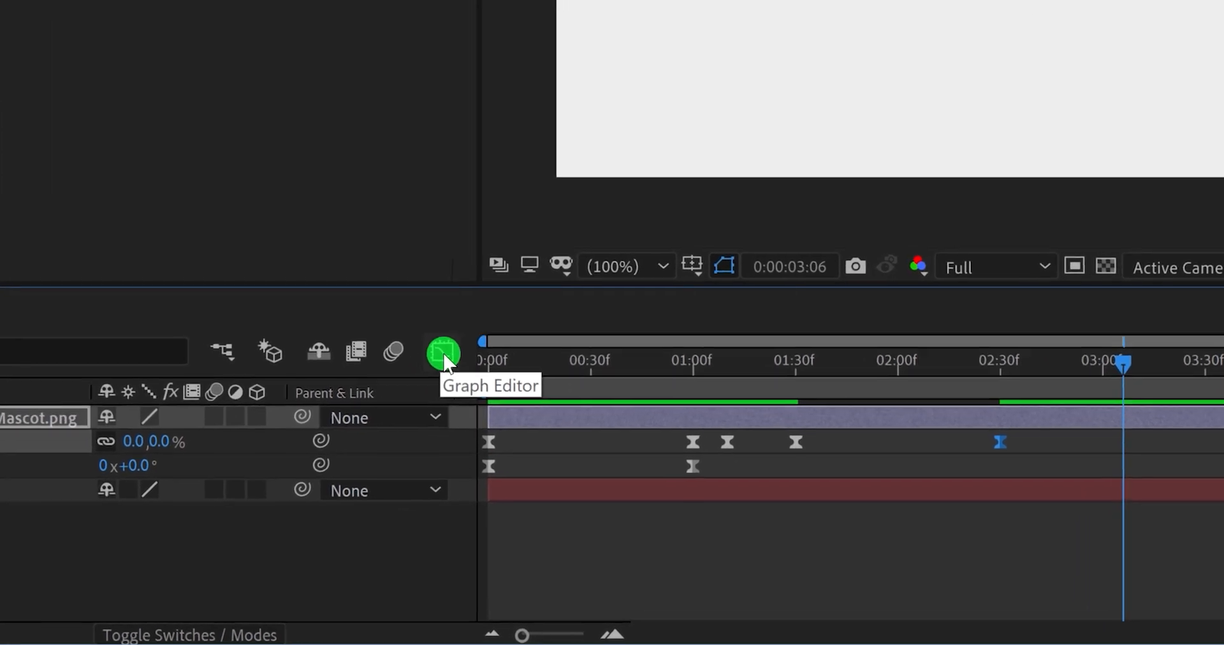
Step: Sharpen the mascot's Scale speed curves between 01:10f and 01:30f and between 01:30f and 02:30f, and play back the result
{"action": "left_click", "coordinate": [575, 401]}
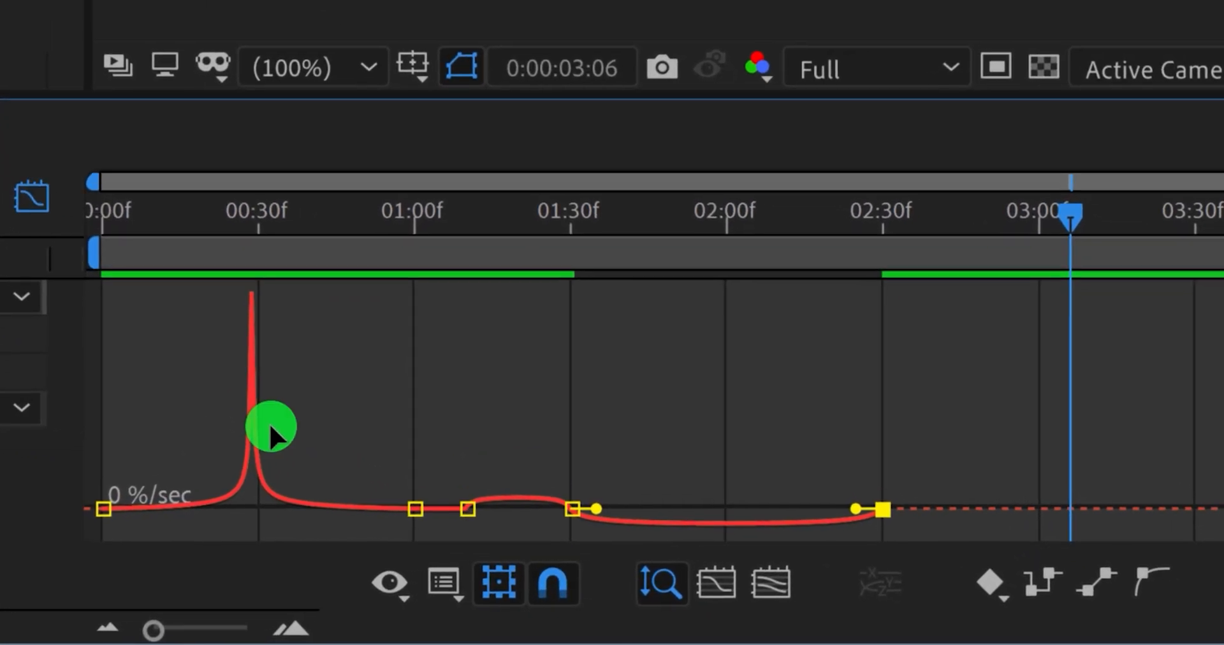
{"action": "left_click", "coordinate": [413, 500]}
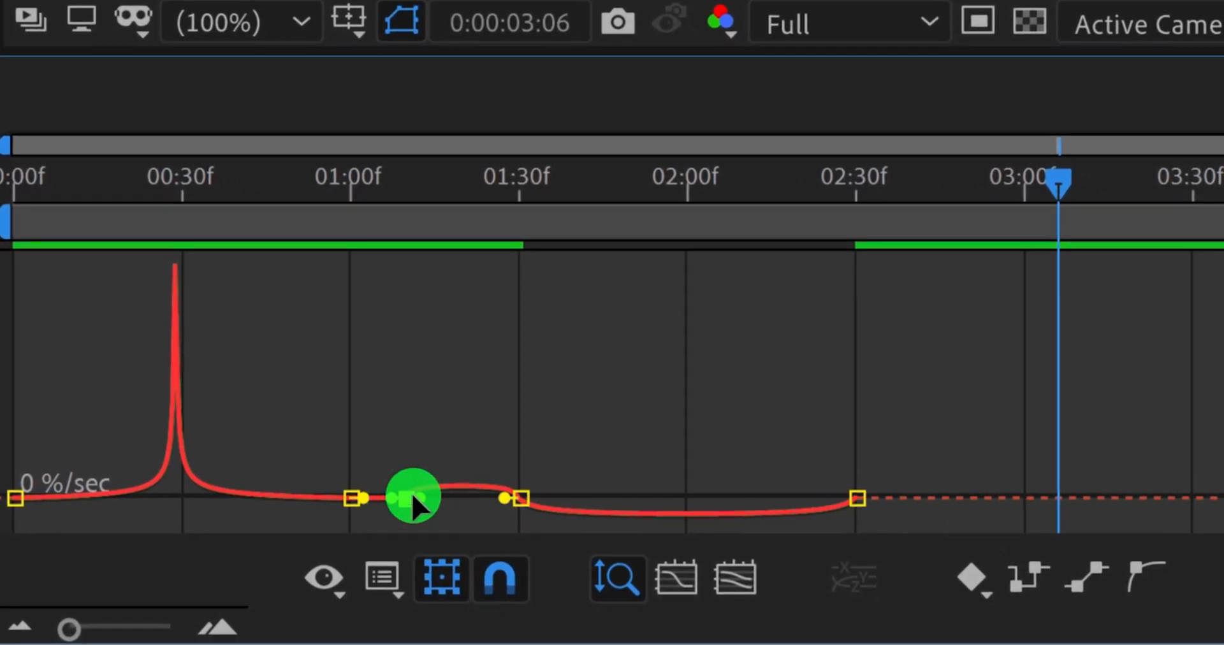
{"action": "left_click_drag", "start_coordinate": [423, 499], "coordinate": [641, 497]}
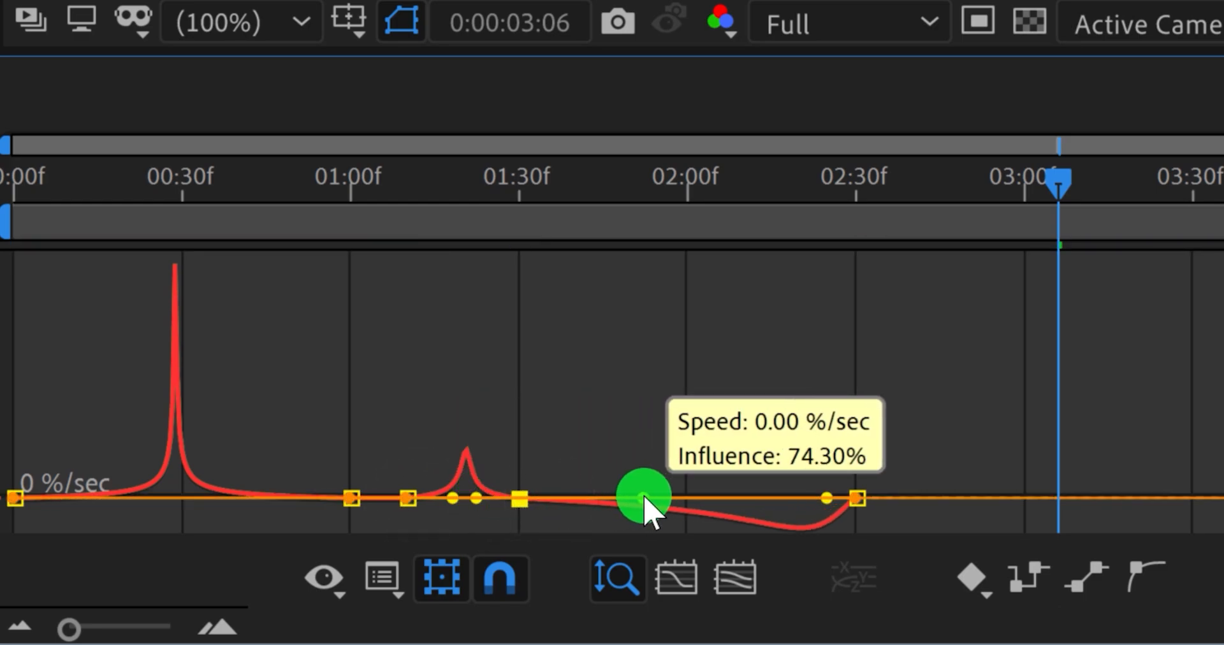
{"action": "left_click_drag", "start_coordinate": [826, 498], "coordinate": [740, 504]}
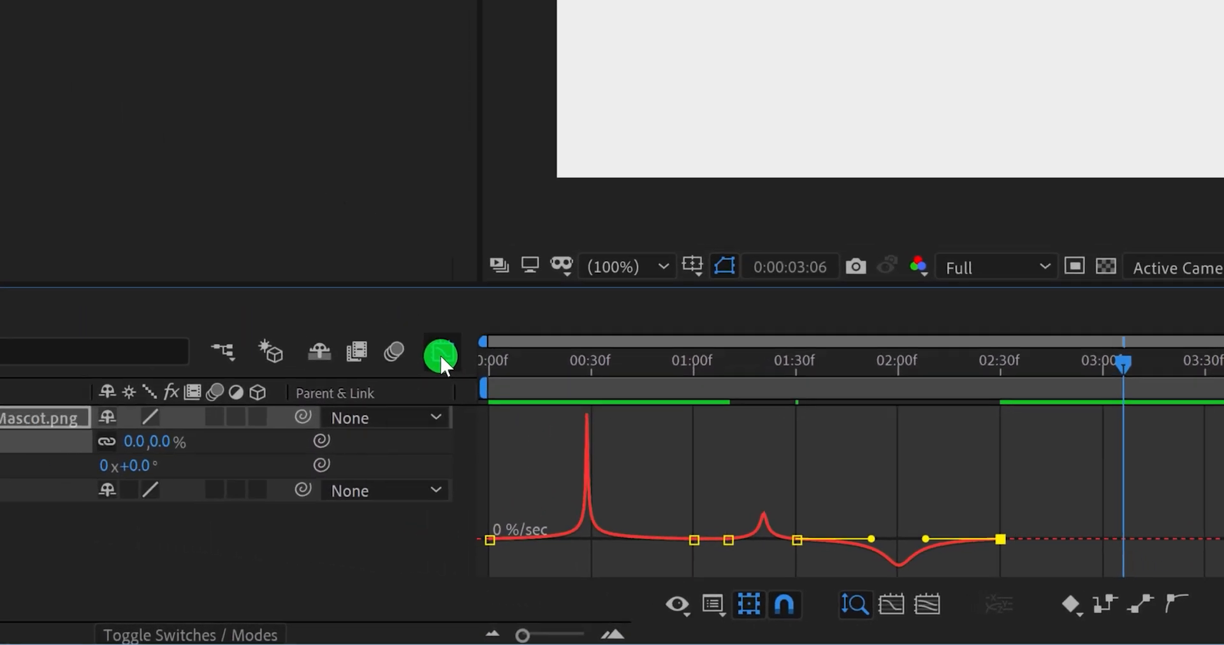
{"action": "left_click", "coordinate": [35, 198]}
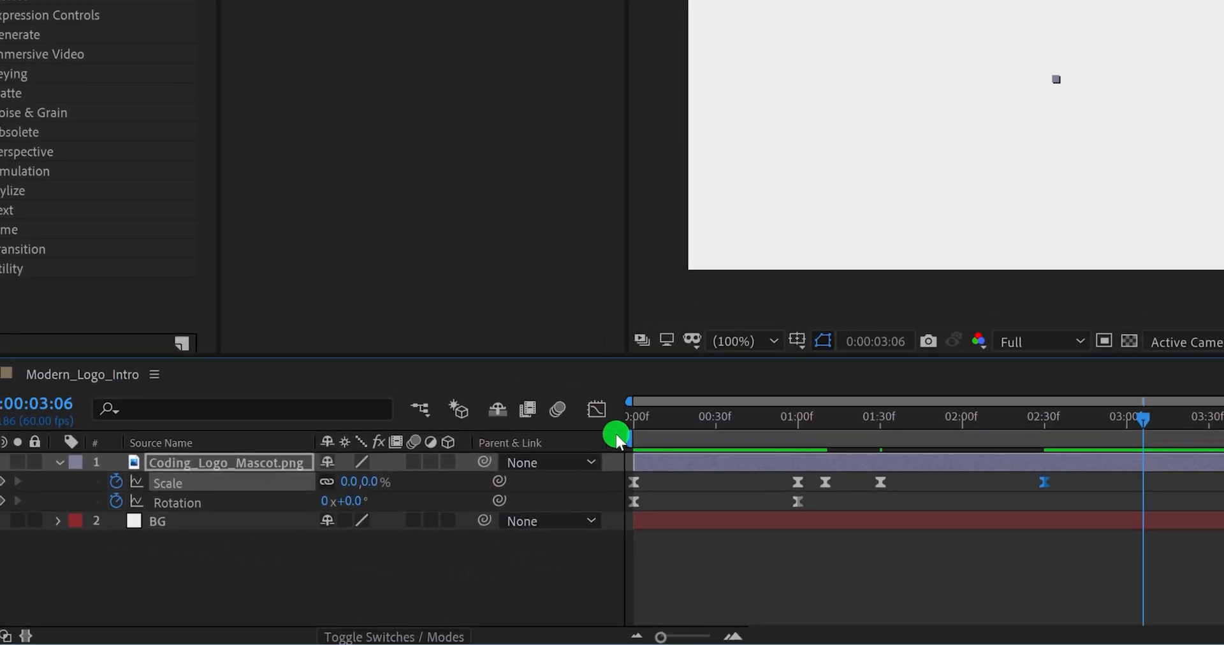
{"action": "key", "text": "space"}
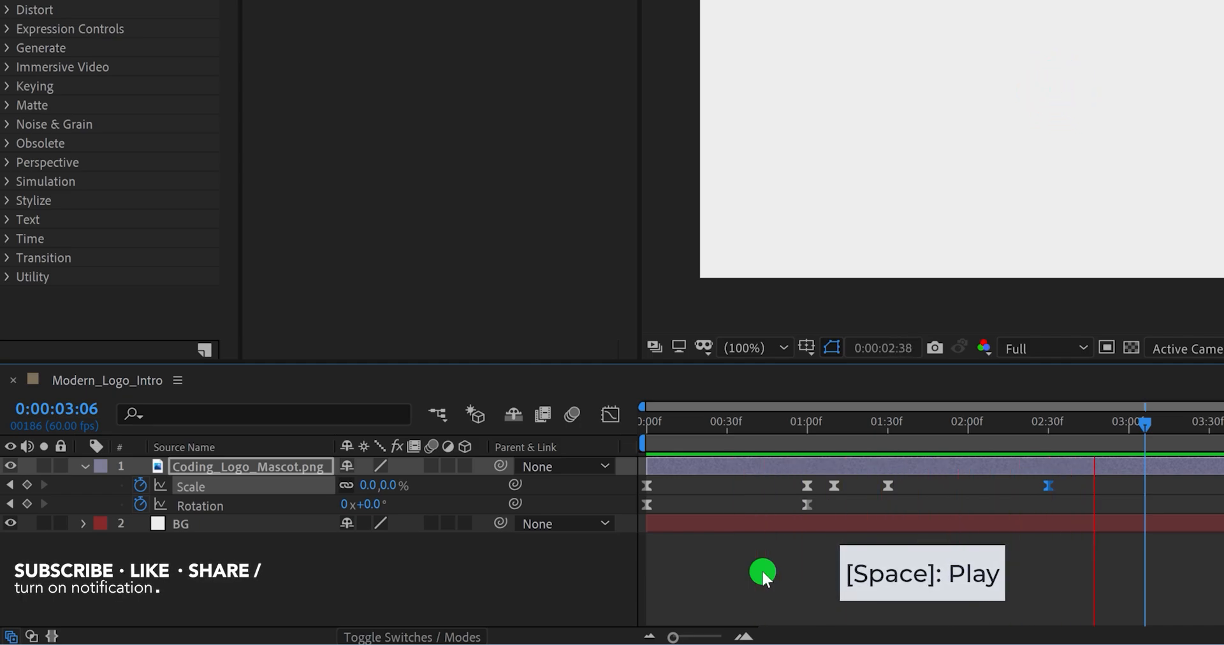
{"action": "key", "text": "space"}
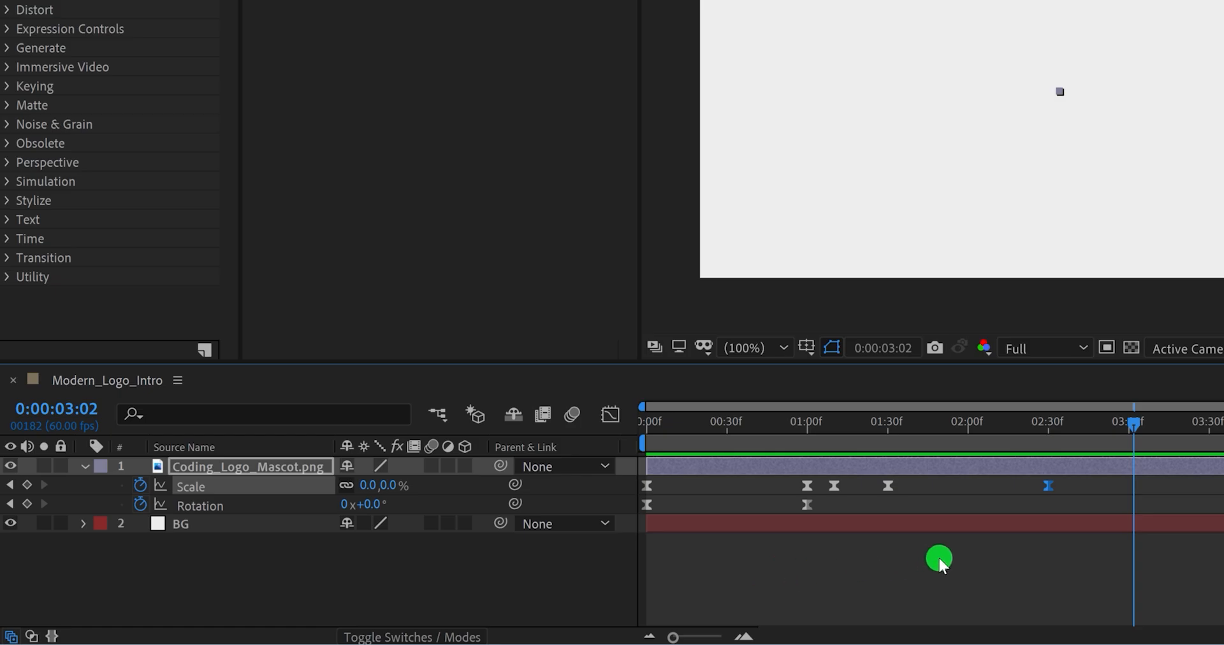
Step: Set the current time to 0:00:03:00 and add Coding_Logo.png to the composition above the mascot layer
{"action": "left_click_drag", "start_coordinate": [1133, 425], "coordinate": [1128, 425]}
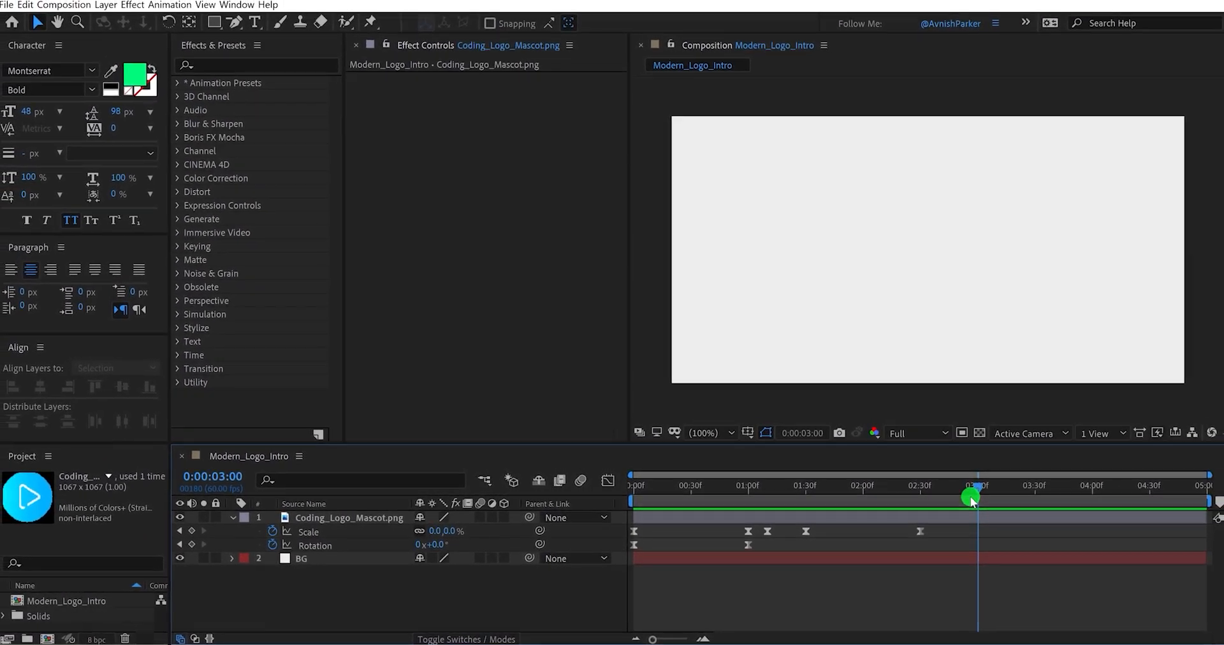
{"action": "scroll", "coordinate": [82, 605], "scroll_direction": "up", "scroll_amount": 2}
{"action": "left_click", "coordinate": [63, 603]}
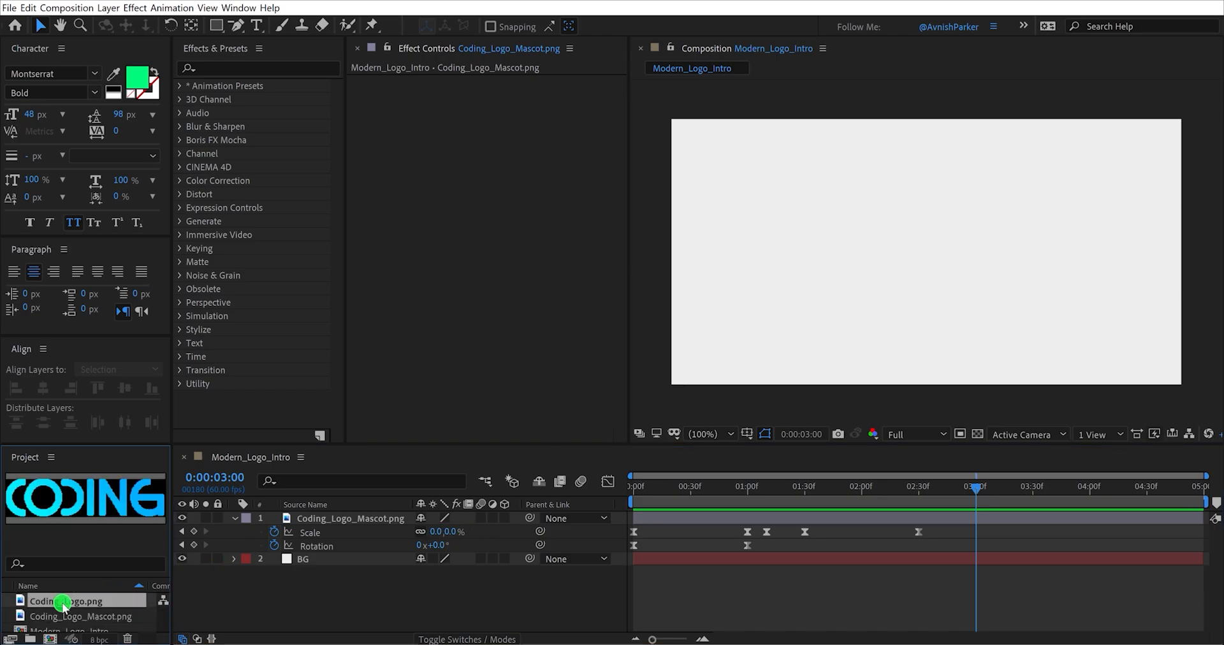
{"action": "left_click_drag", "start_coordinate": [98, 600], "coordinate": [343, 518]}
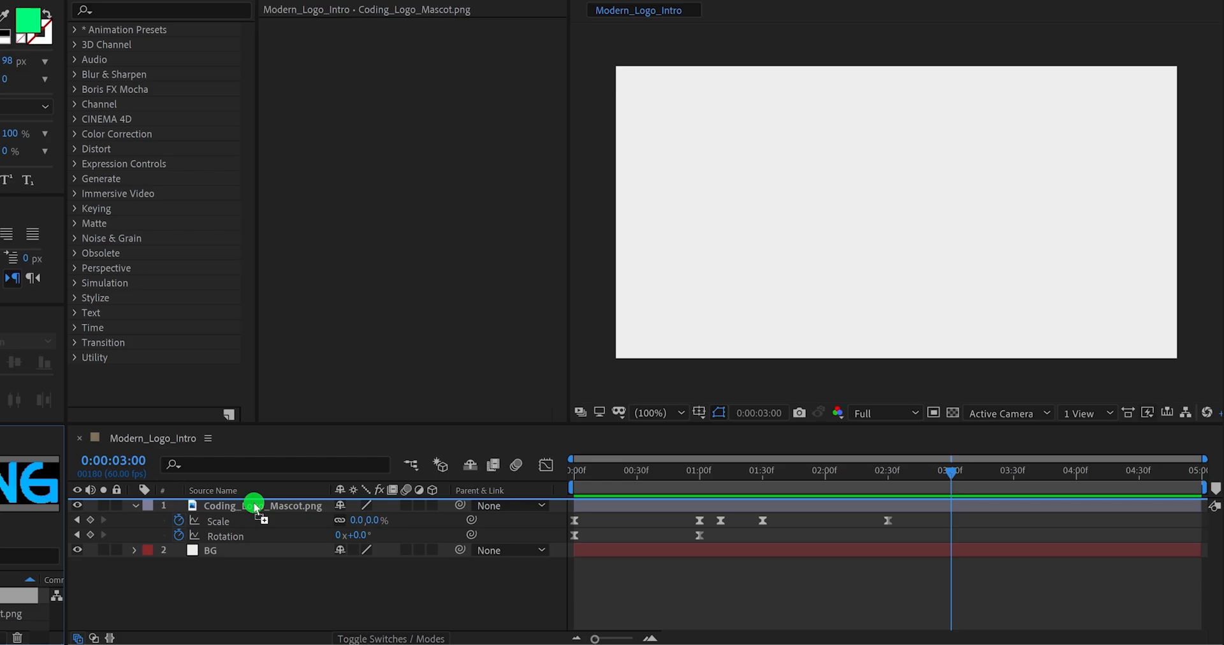
{"action": "left_click_drag", "start_coordinate": [255, 508], "coordinate": [256, 508]}
Step: Keyframe the Coding_Logo.png layer's Scale from 0% at 0:00:03:00 to 20% at 0:00:04:00
{"action": "key", "text": "s"}
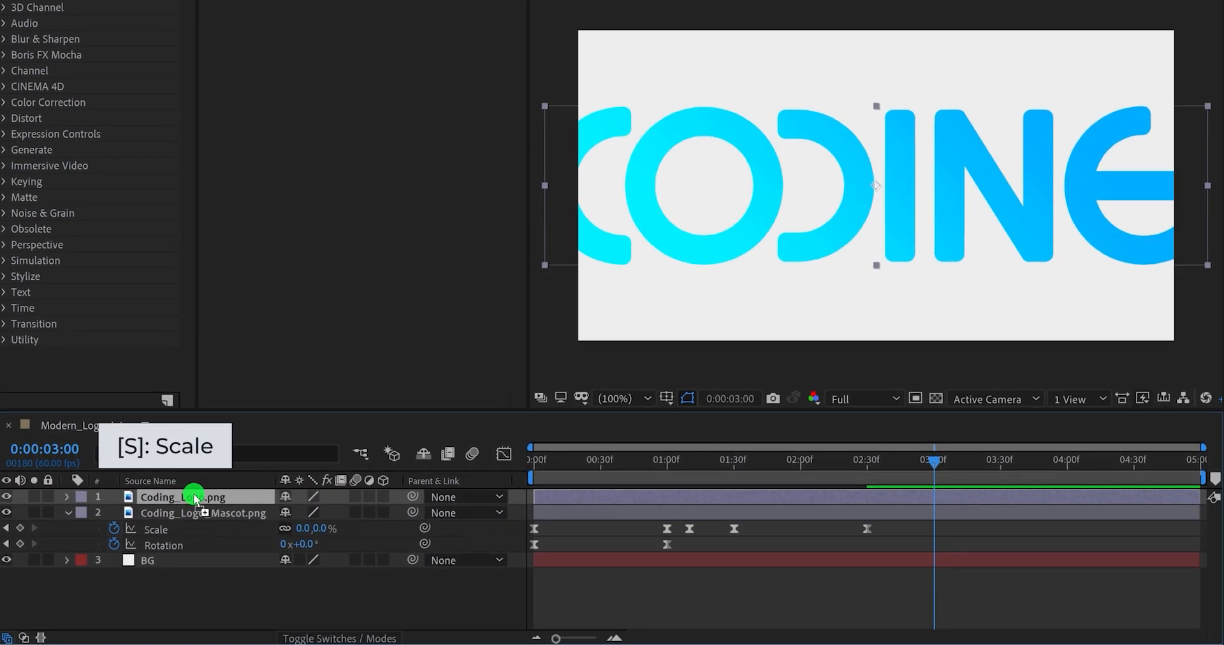
{"action": "key", "text": "s"}
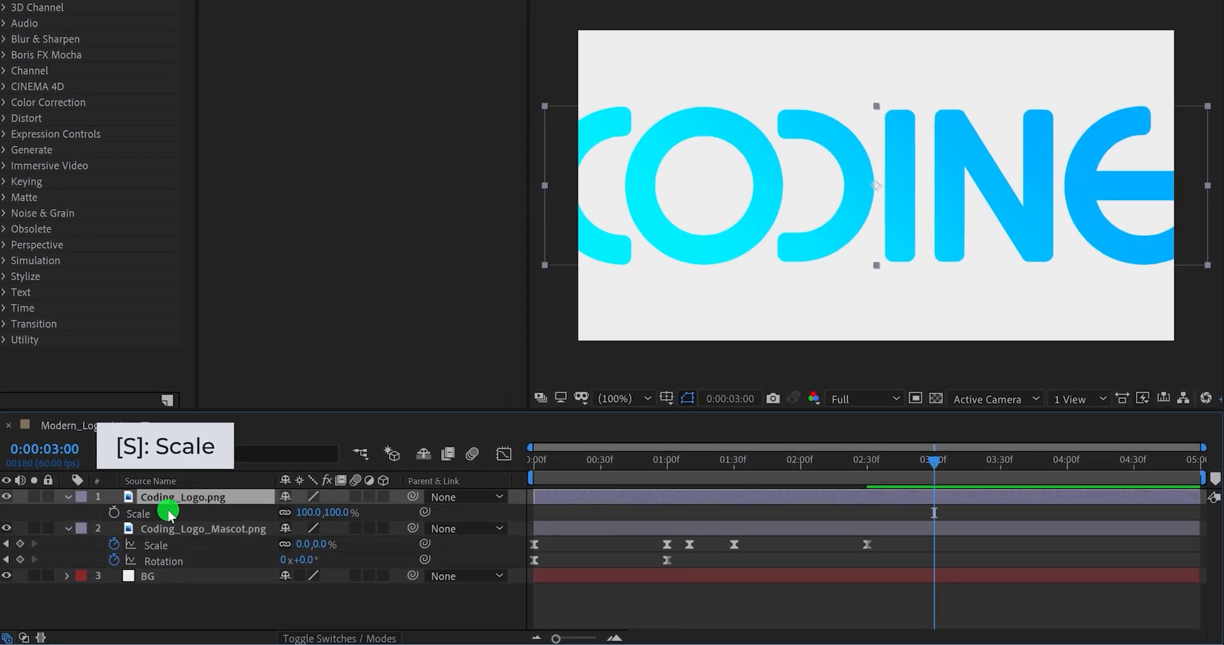
{"action": "left_click", "coordinate": [115, 514]}
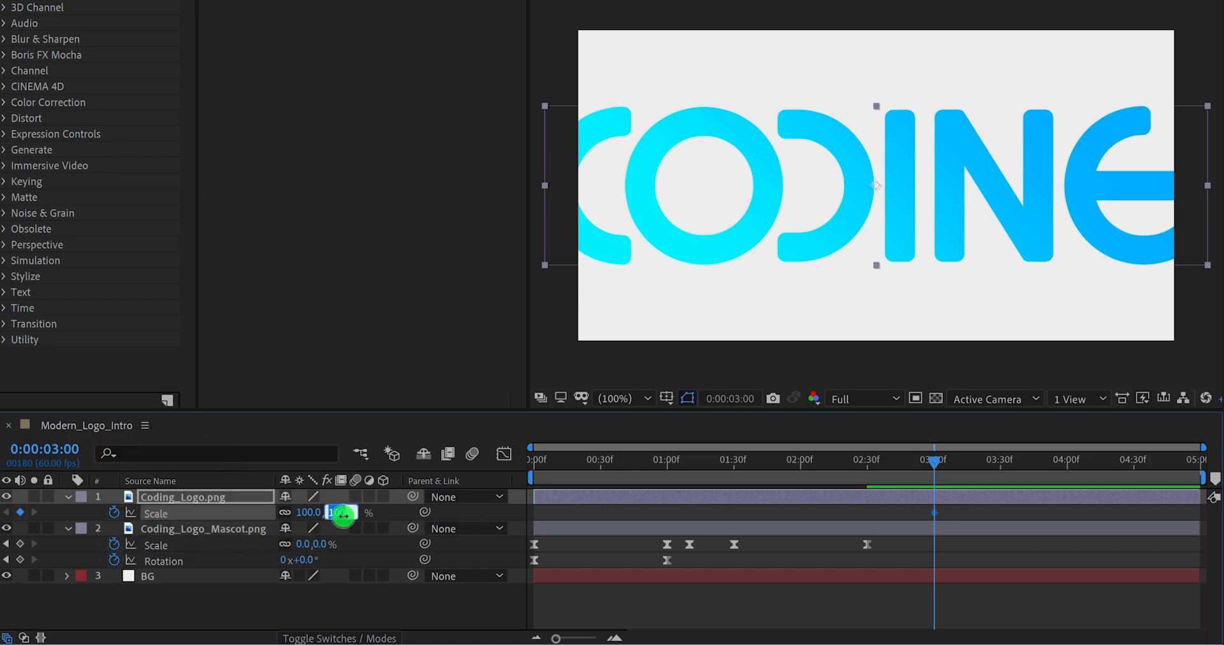
{"action": "key", "text": "Return"}
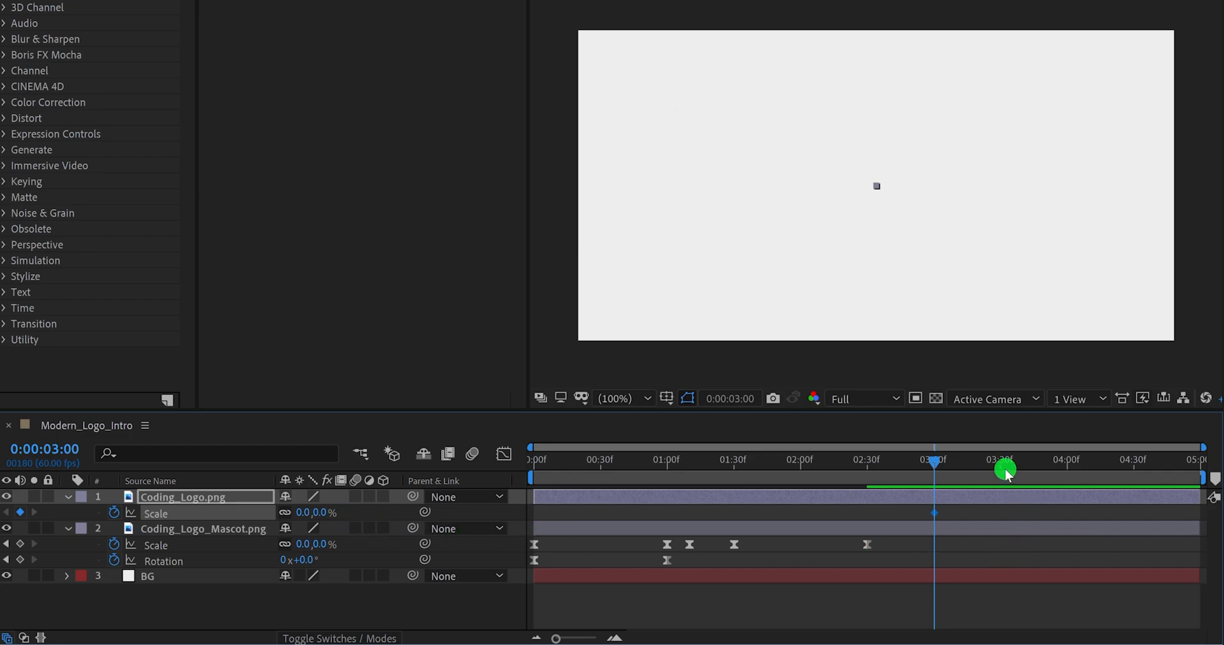
{"action": "left_click", "coordinate": [1068, 476]}
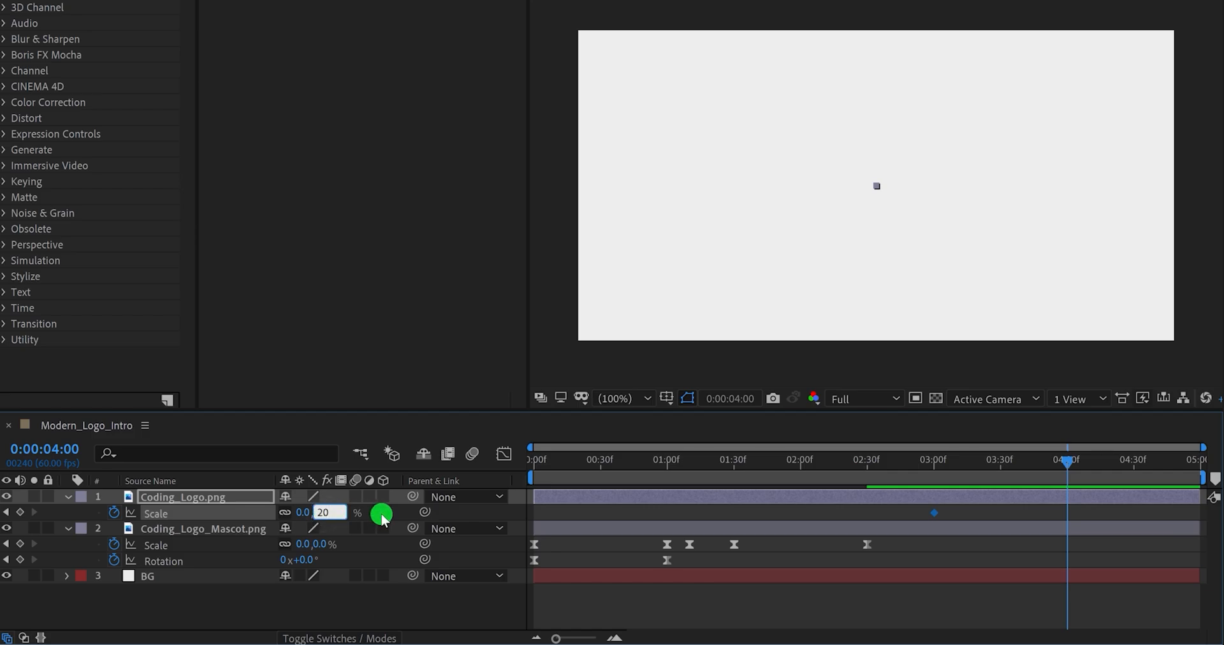
{"action": "key", "text": "Return"}
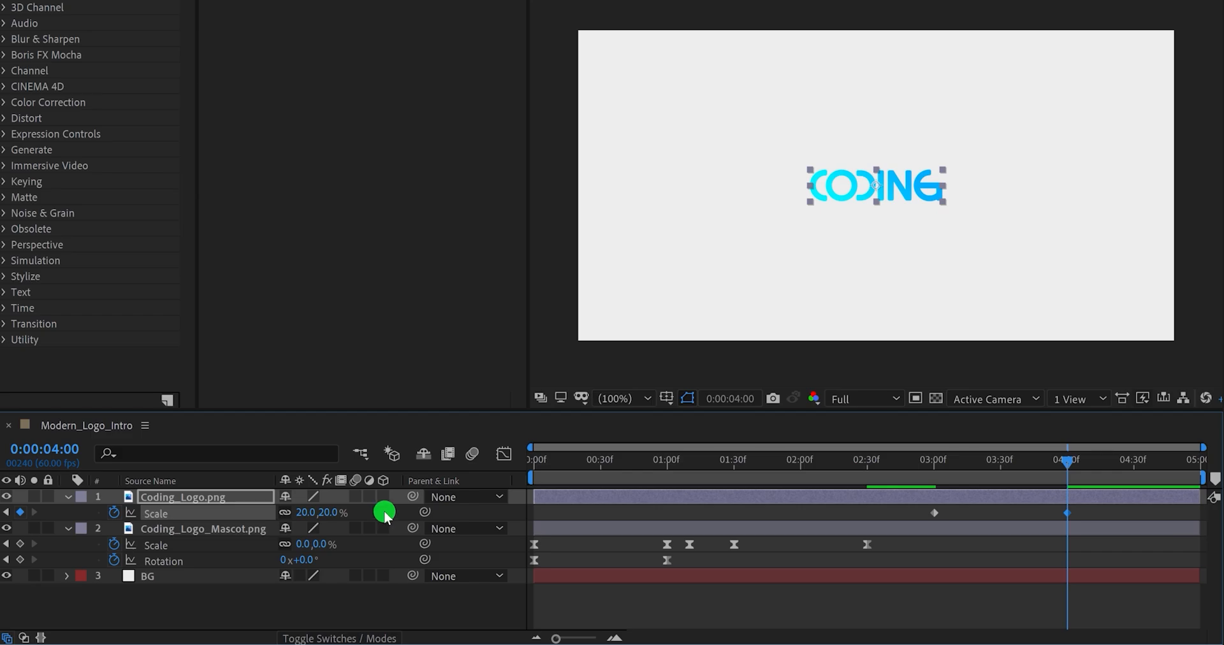
Step: Shift both Coding_Logo.png Scale keyframes so the first sits at 0:00:02:30, and apply Easy Ease to them
{"action": "left_click", "coordinate": [828, 463]}
{"action": "left_click_drag", "start_coordinate": [832, 466], "coordinate": [867, 513]}
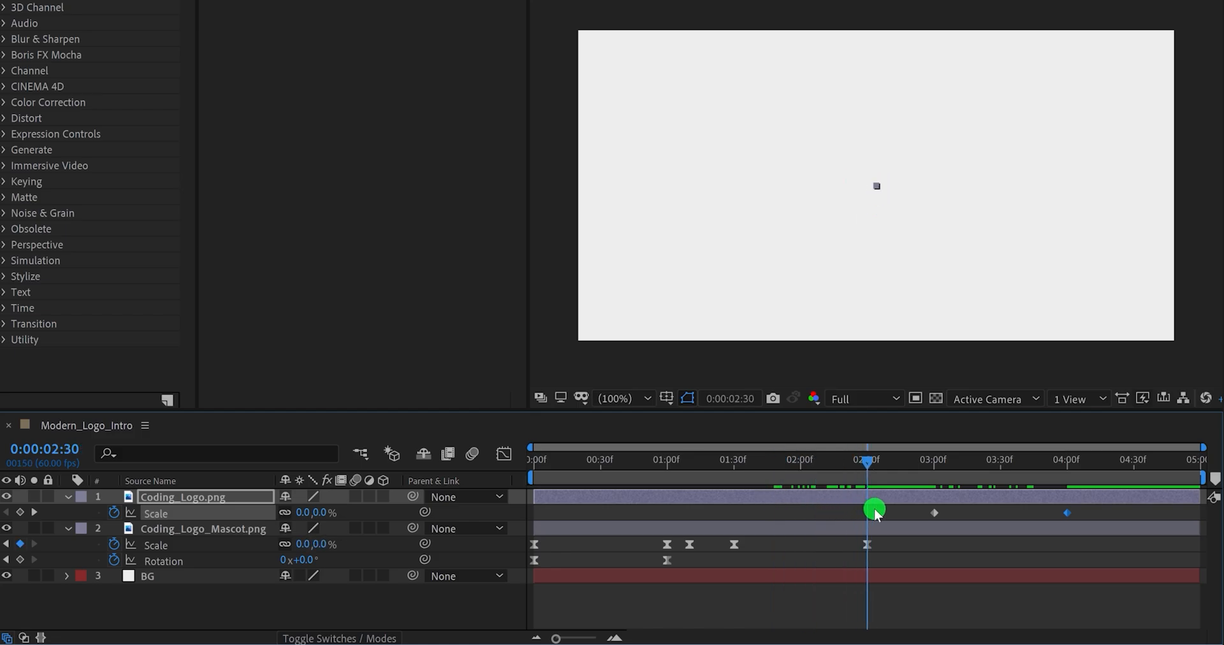
{"action": "left_click_drag", "start_coordinate": [1086, 517], "coordinate": [871, 519]}
{"action": "right_click", "coordinate": [870, 512]}
{"action": "mouse_move", "coordinate": [878, 505]}
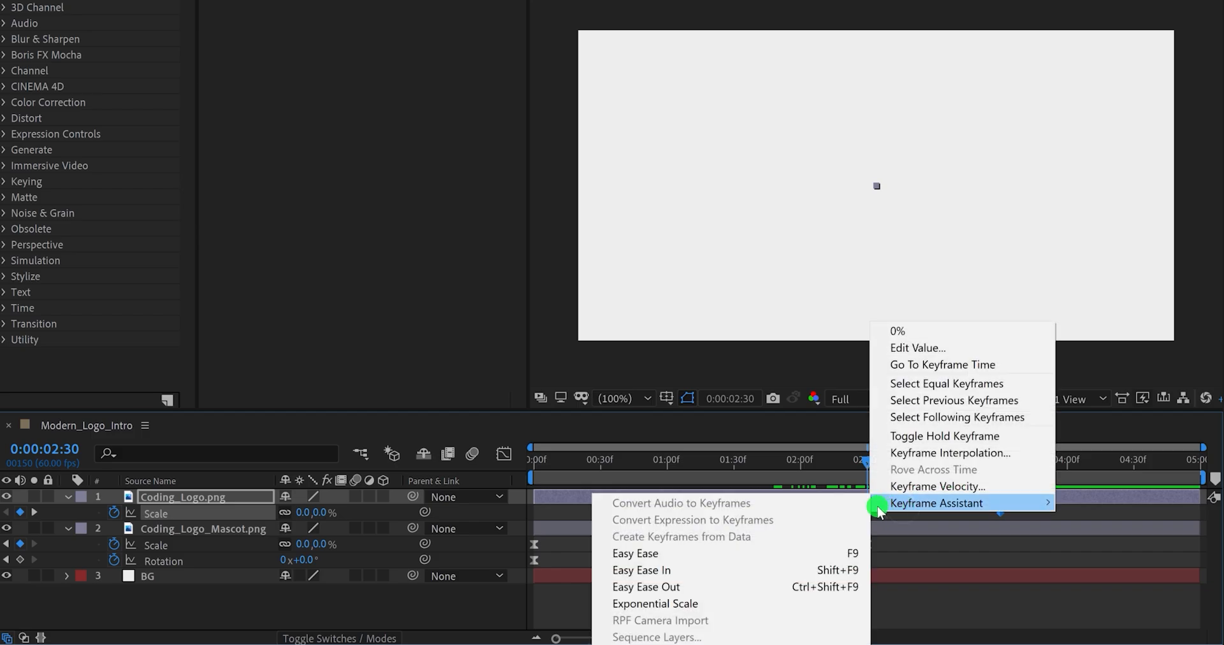
{"action": "left_click", "coordinate": [854, 553]}
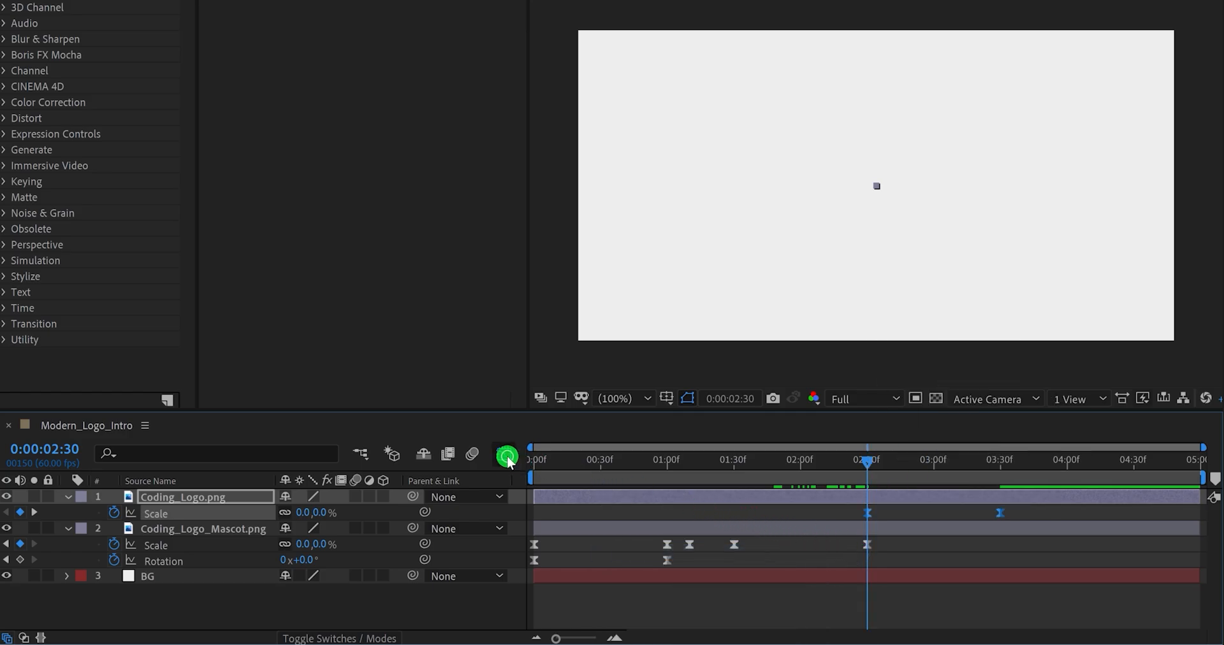
Step: Sharpen the Coding_Logo.png Scale speed curve between 02:30f and 03:30f into a steep central peak in the Graph Editor
{"action": "left_click", "coordinate": [506, 457]}
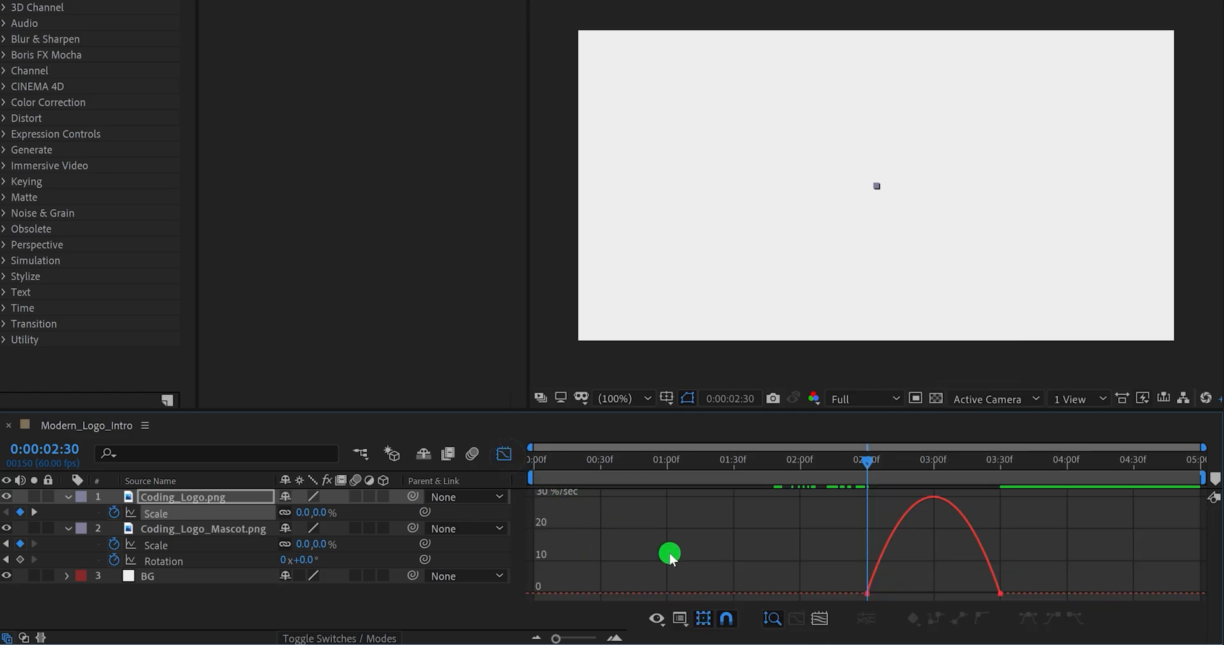
{"action": "left_click", "coordinate": [866, 594]}
{"action": "mouse_move", "coordinate": [889, 595]}
{"action": "left_mouse_down"}
{"action": "mouse_move", "coordinate": [951, 593]}
{"action": "mouse_move", "coordinate": [913, 591]}
{"action": "left_mouse_up"}
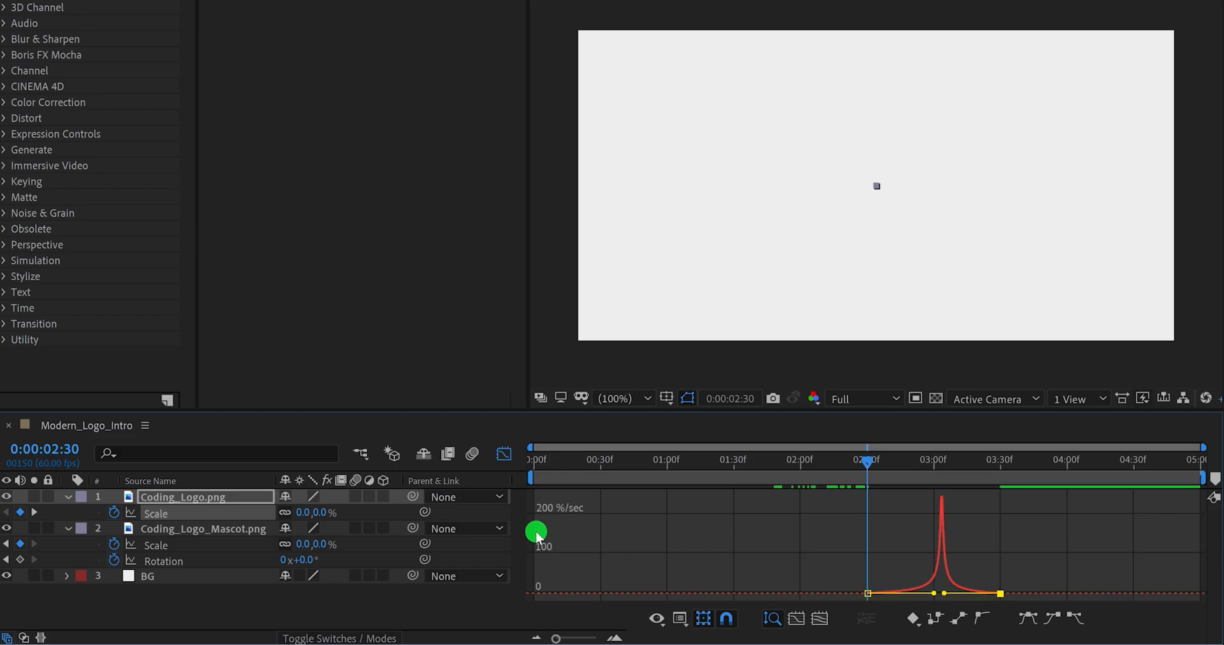
Step: Steepen the mascot's Scale speed curve between 01:30f and 02:30f by extending the influence of its keyframes
{"action": "left_click", "coordinate": [188, 549]}
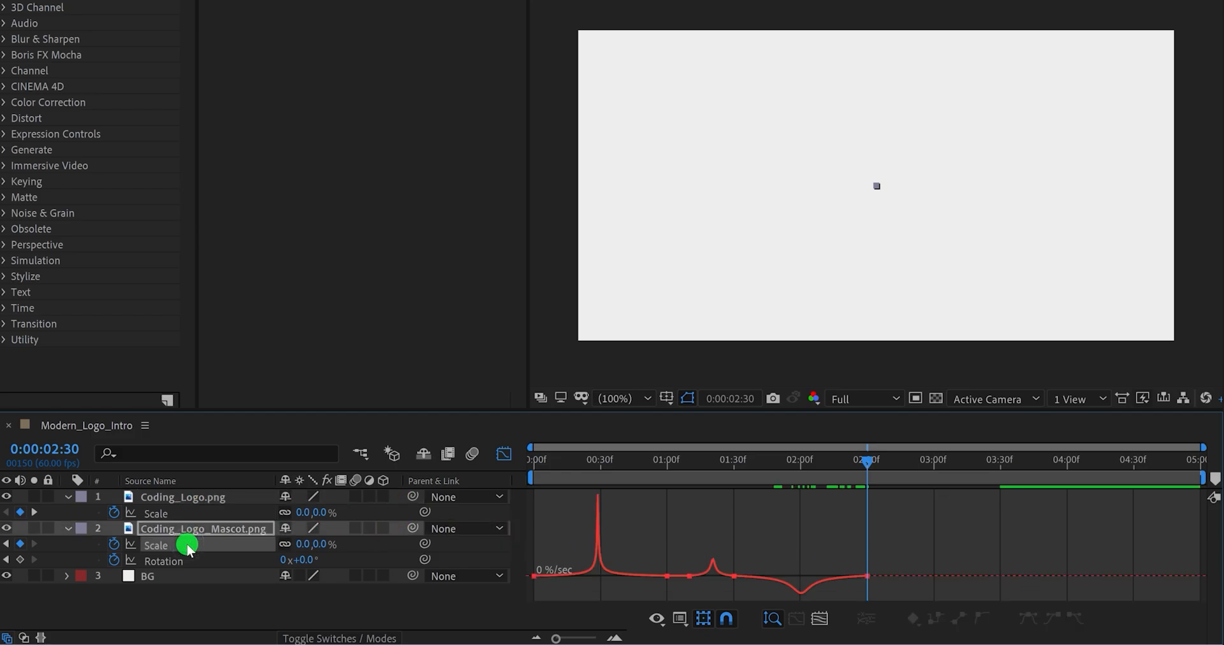
{"action": "left_click", "coordinate": [586, 588]}
{"action": "left_click", "coordinate": [741, 582]}
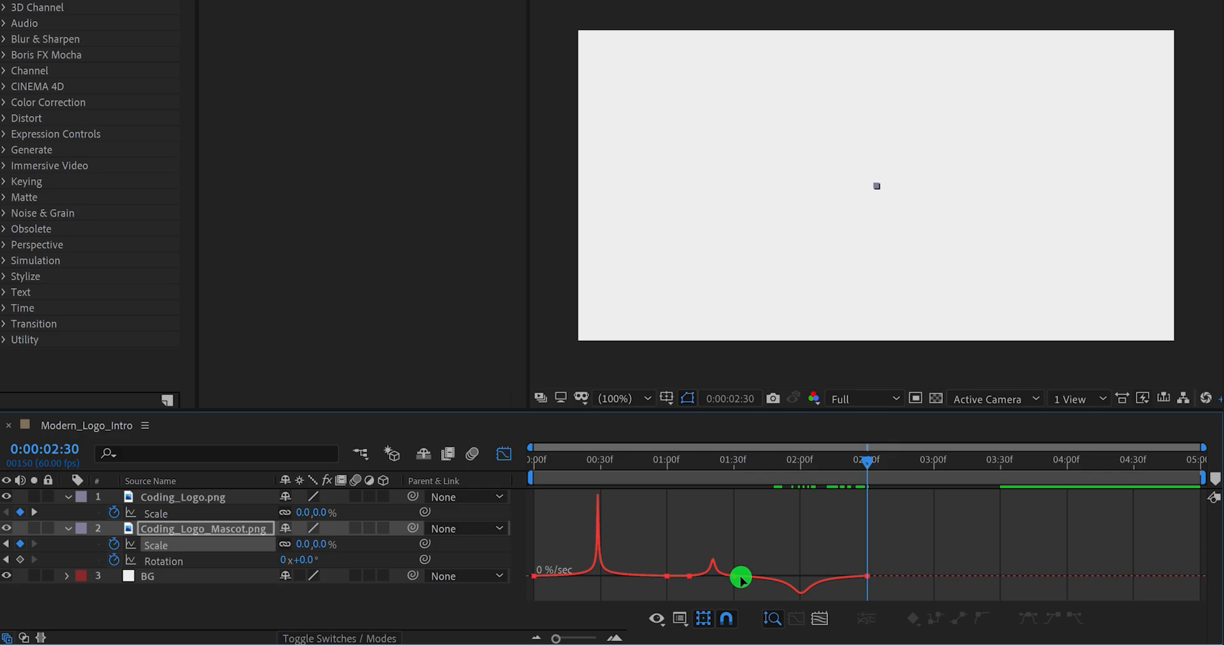
{"action": "left_click", "coordinate": [734, 576]}
{"action": "left_click_drag", "start_coordinate": [787, 576], "coordinate": [824, 573]}
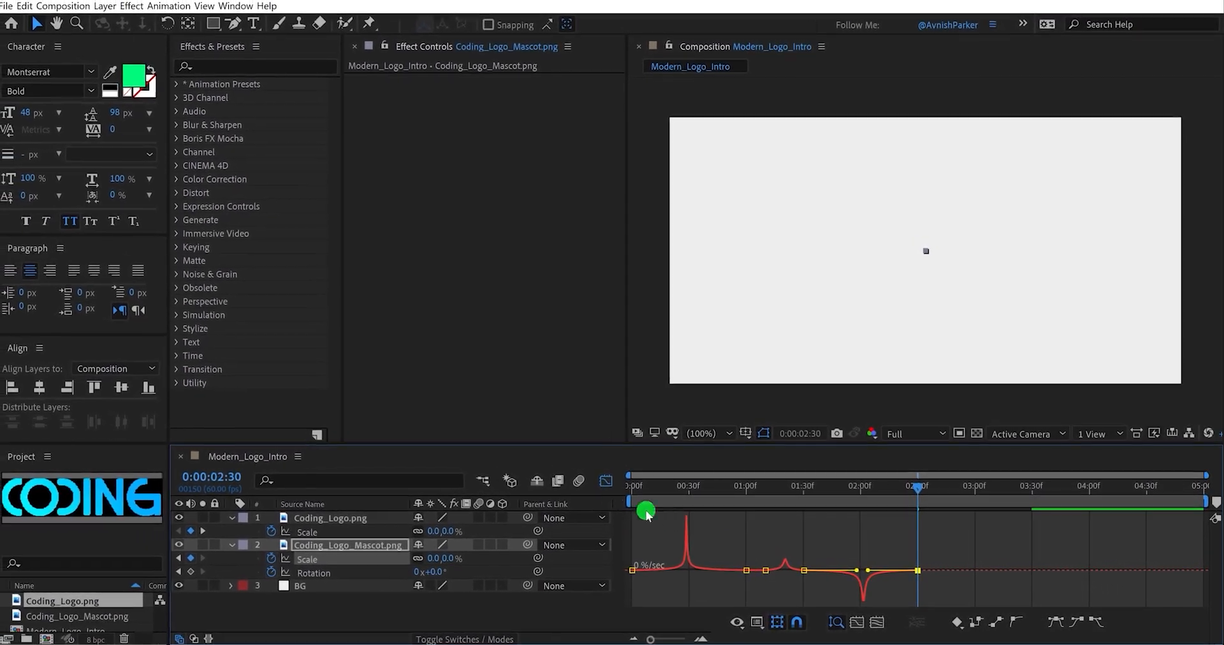
Step: Switch from the Graph Editor back to the layer bars and play back the logo animation
{"action": "left_click", "coordinate": [606, 481]}
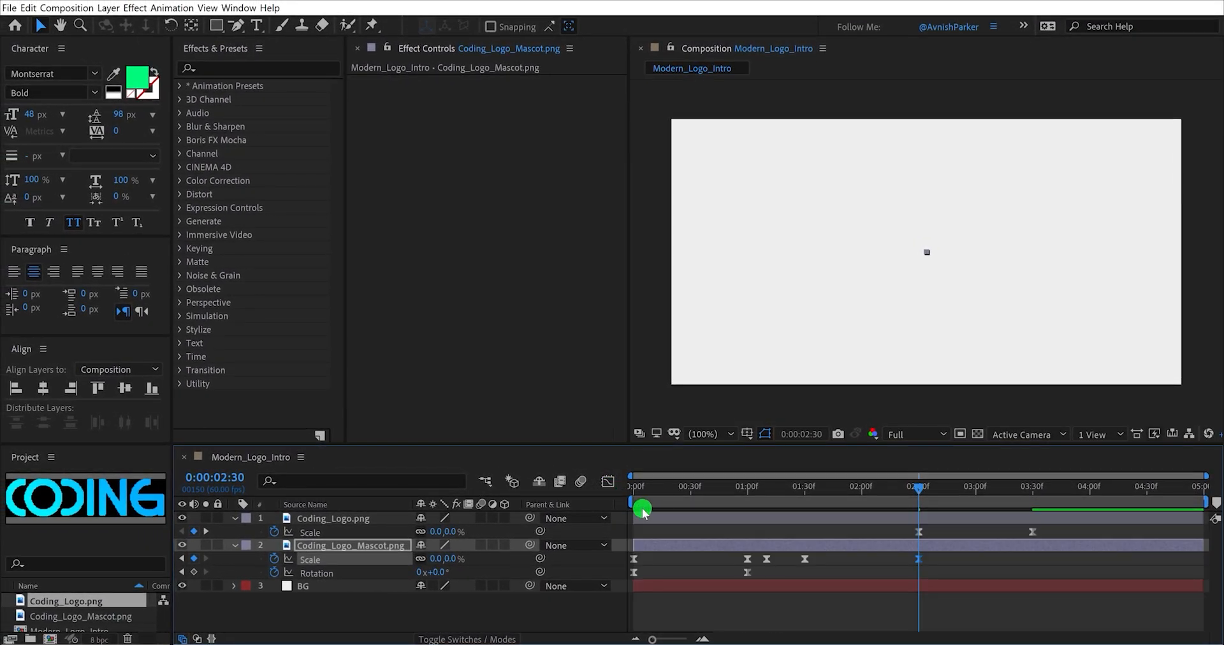
{"action": "left_click", "coordinate": [861, 612]}
{"action": "key", "text": "space"}
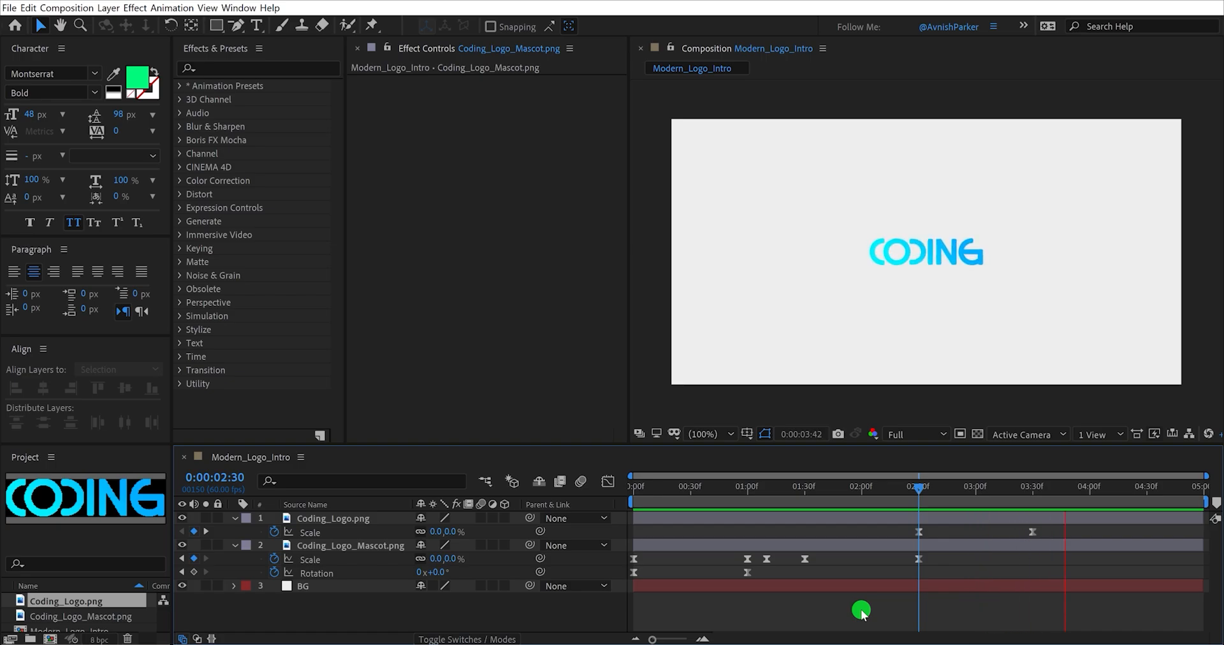
{"action": "key", "text": "space"}
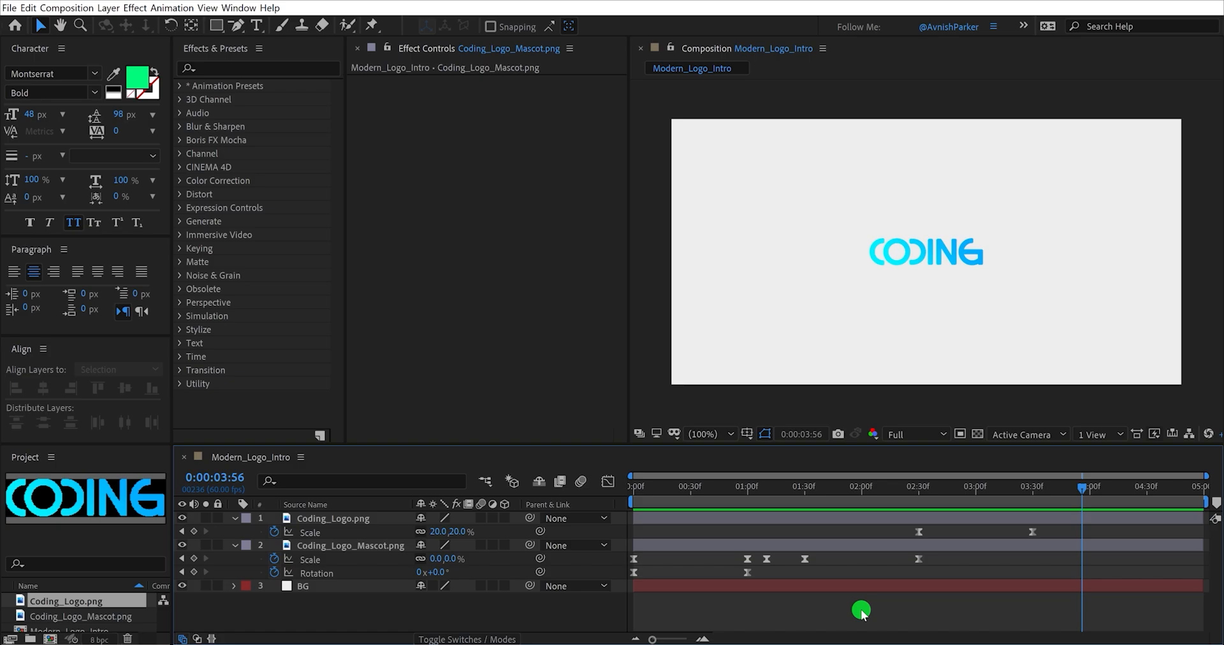
Step: Collapse all layer properties and start a new 1920 x 1000 px solid named Particle_01
{"action": "key", "text": "u"}
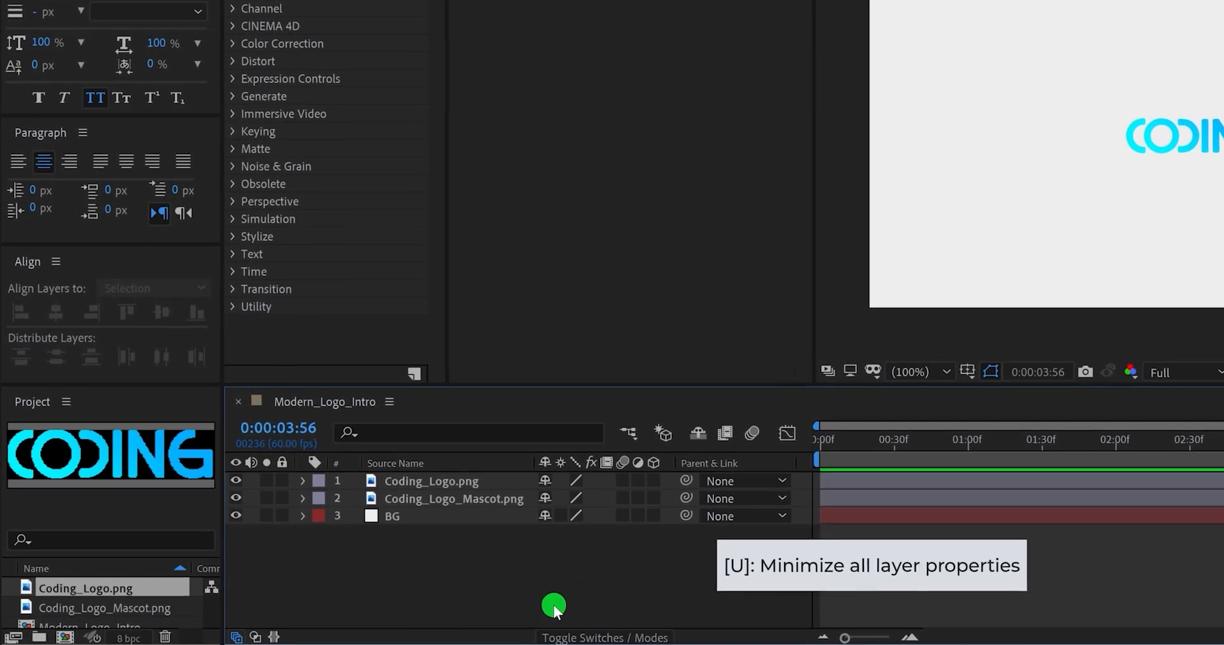
{"action": "right_click", "coordinate": [495, 591]}
{"action": "left_click", "coordinate": [662, 409]}
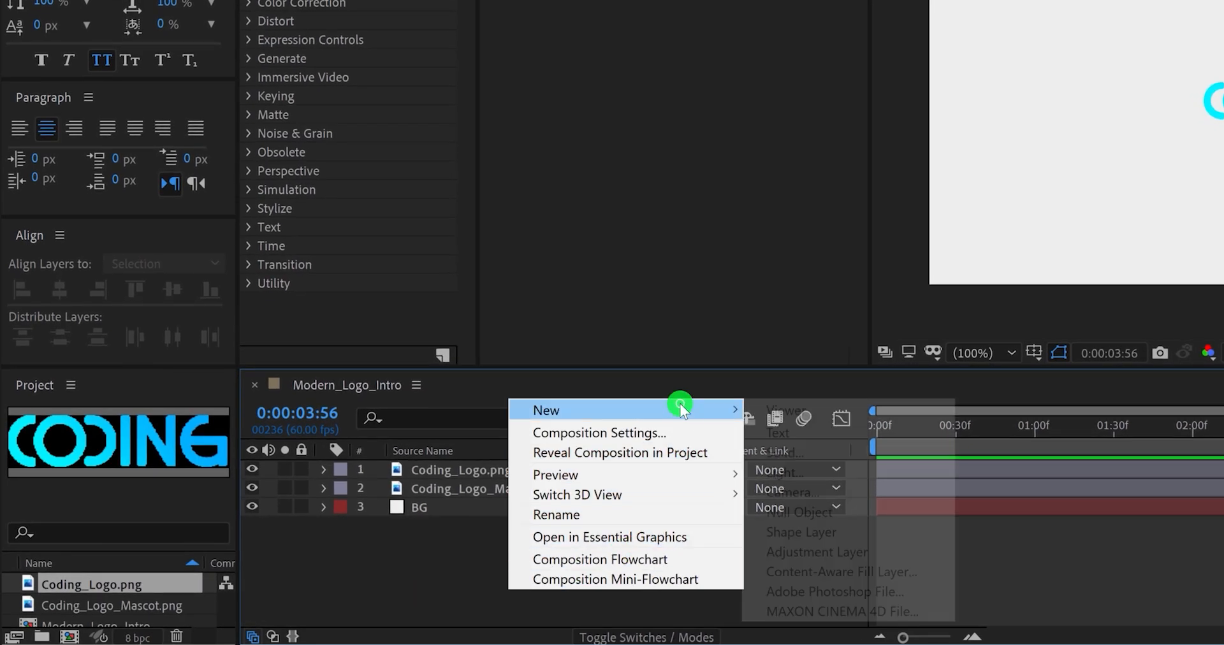
{"action": "left_click", "coordinate": [819, 450]}
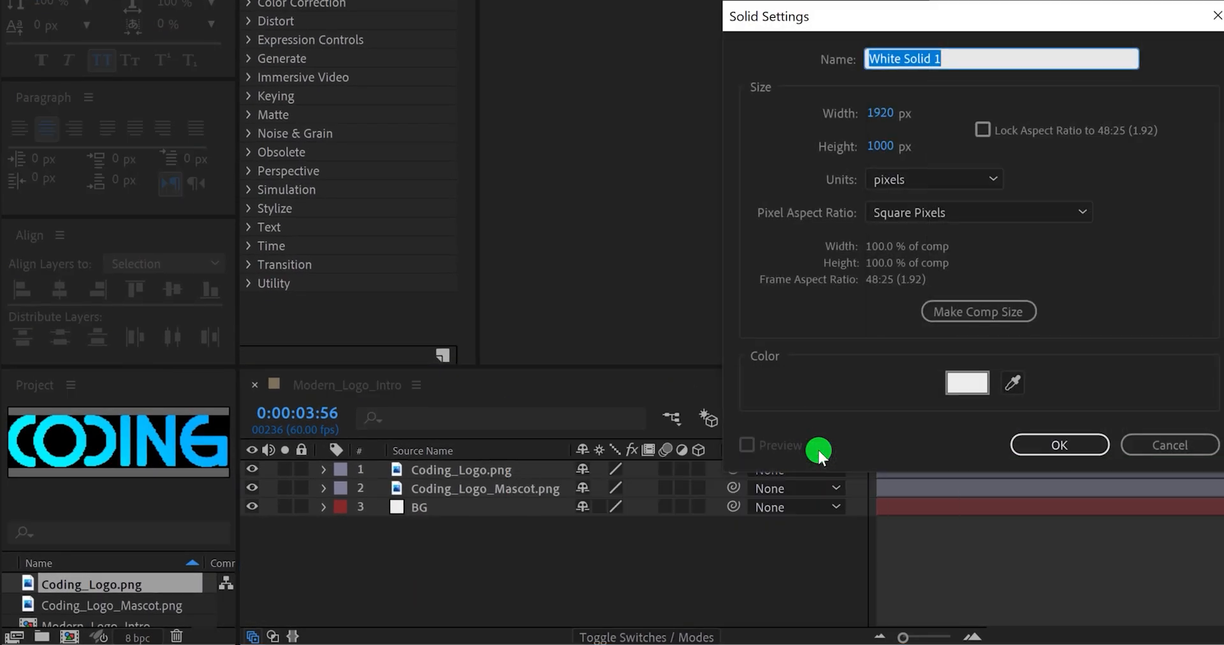
{"action": "type", "text": "Particle"}
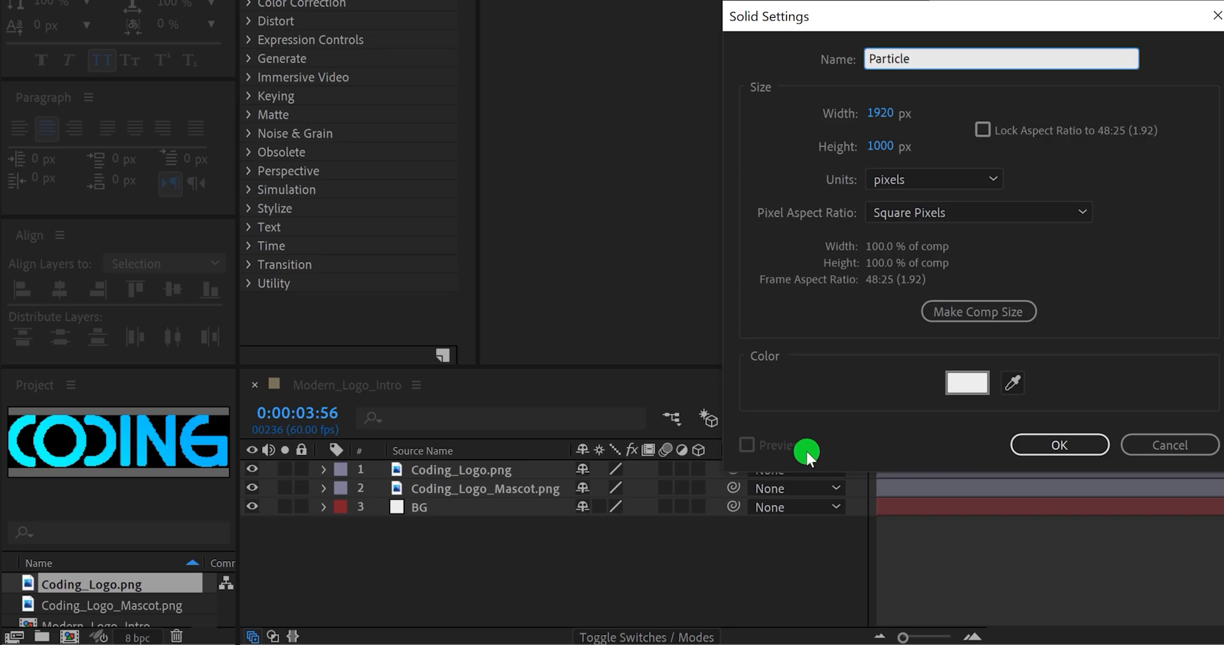
{"action": "type", "text": "_01"}
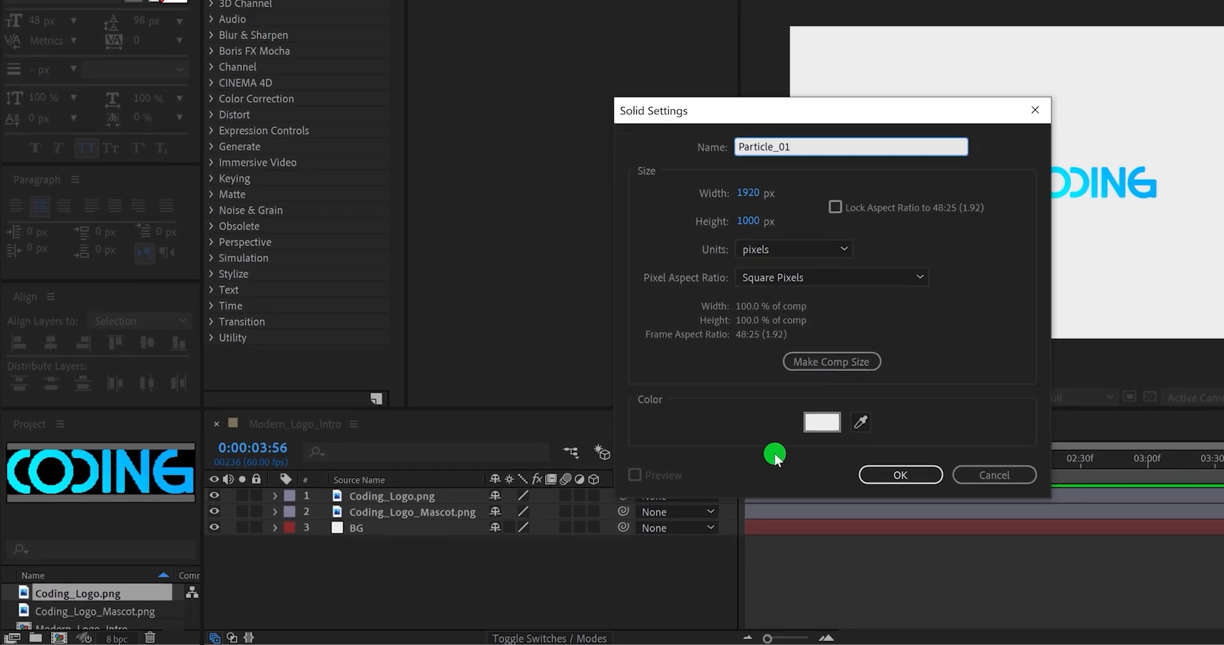
Step: Set the Particle_01 solid's color to pink-red FF1B5D and create the layer
{"action": "left_click", "coordinate": [822, 422]}
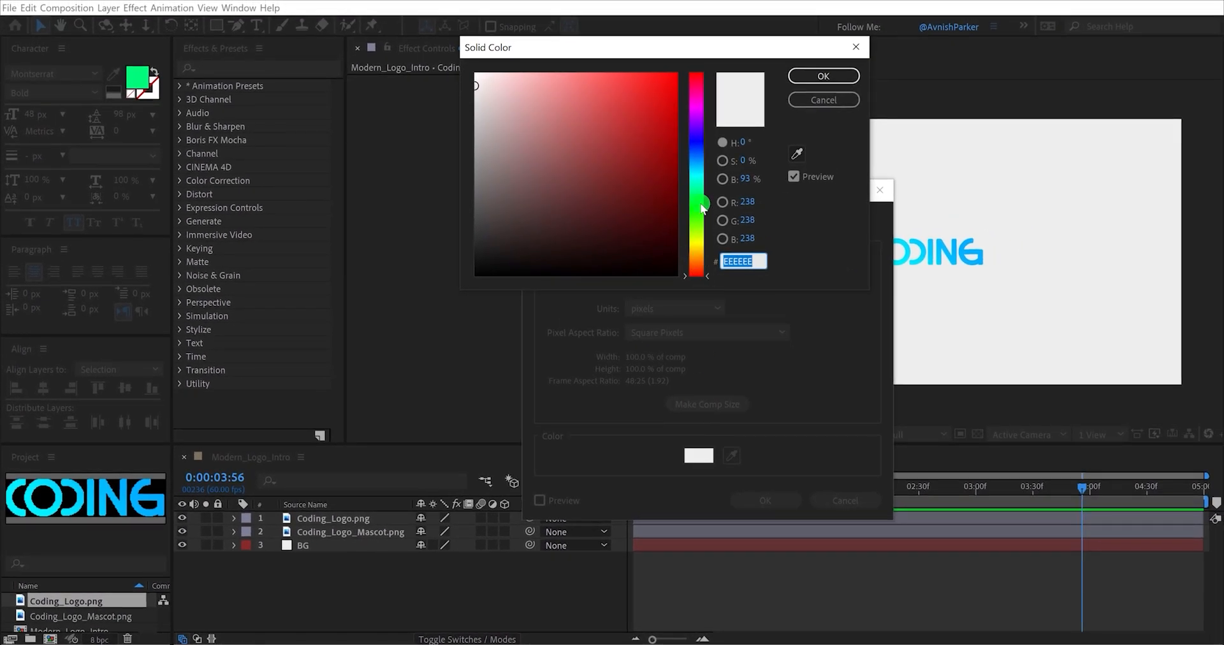
{"action": "left_click", "coordinate": [695, 86]}
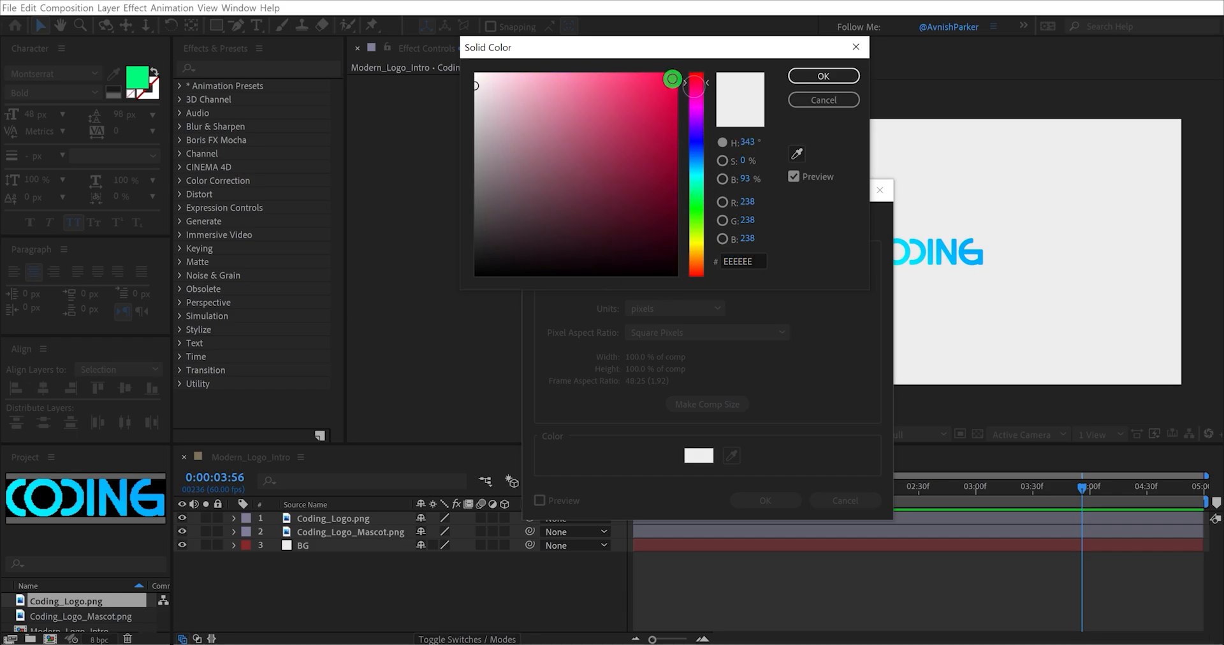
{"action": "left_click_drag", "start_coordinate": [671, 77], "coordinate": [655, 61]}
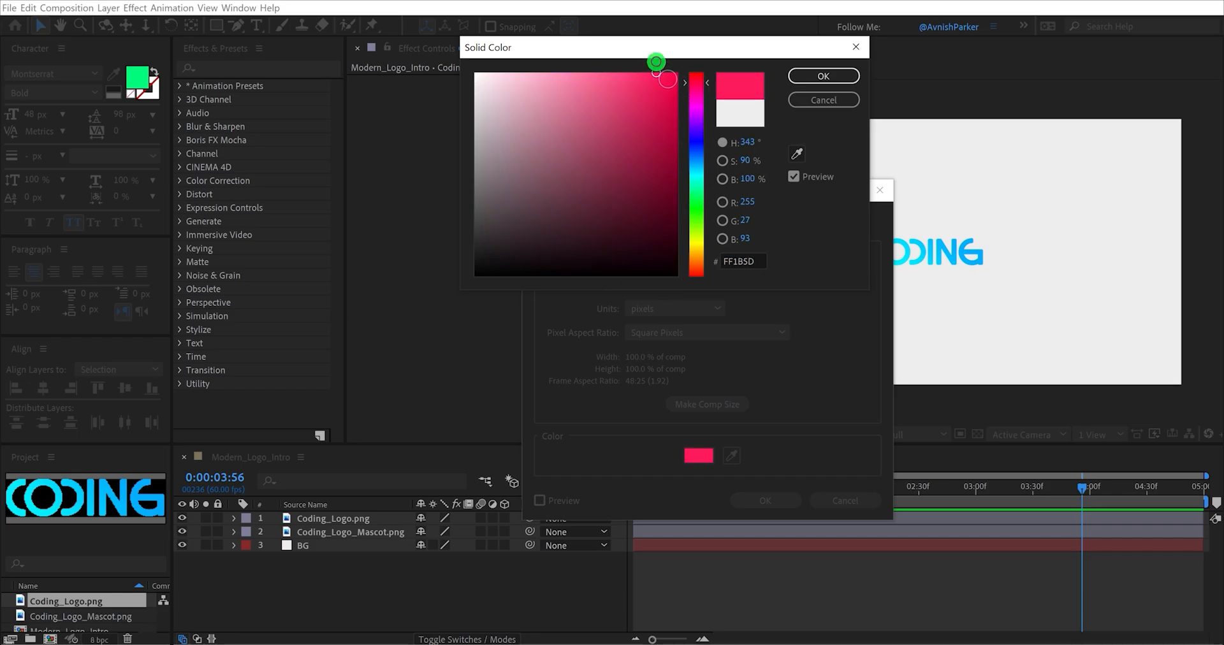
{"action": "left_click", "coordinate": [814, 77]}
{"action": "left_click", "coordinate": [751, 500]}
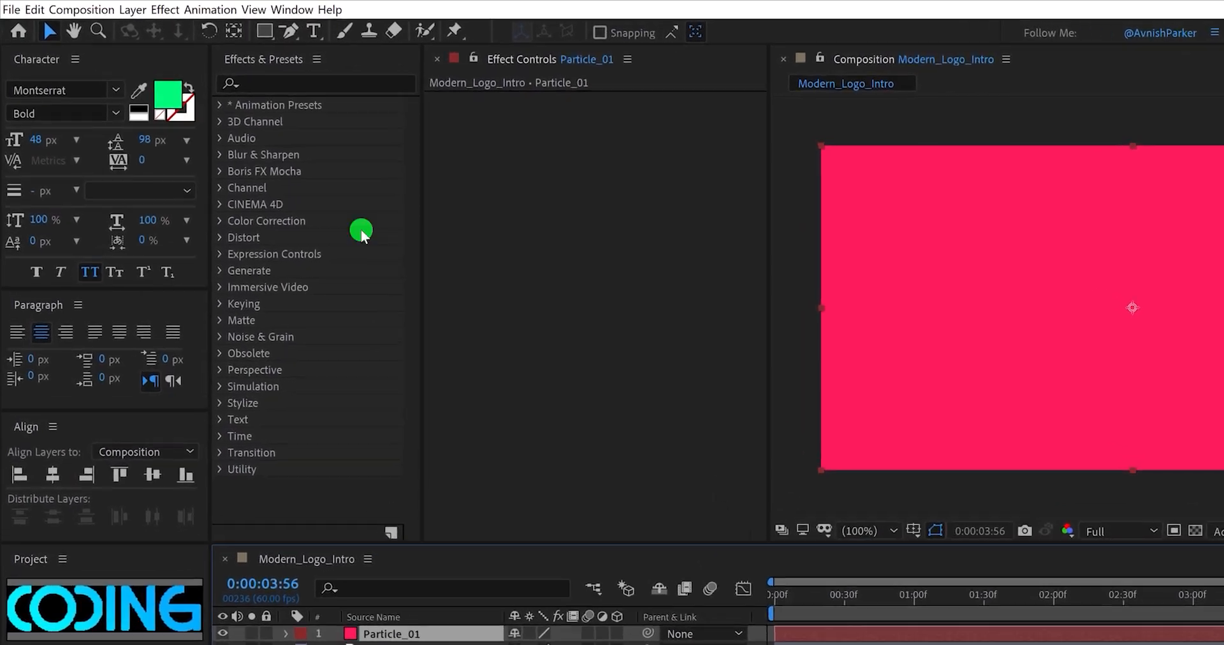
Step: Draw seven small circular Ellipse masks on Particle_01, four left and three right of the logo, then deselect and collapse the layer
{"action": "left_click_drag", "start_coordinate": [310, 37], "coordinate": [469, 90]}
{"action": "left_click_drag", "start_coordinate": [822, 158], "coordinate": [831, 169]}
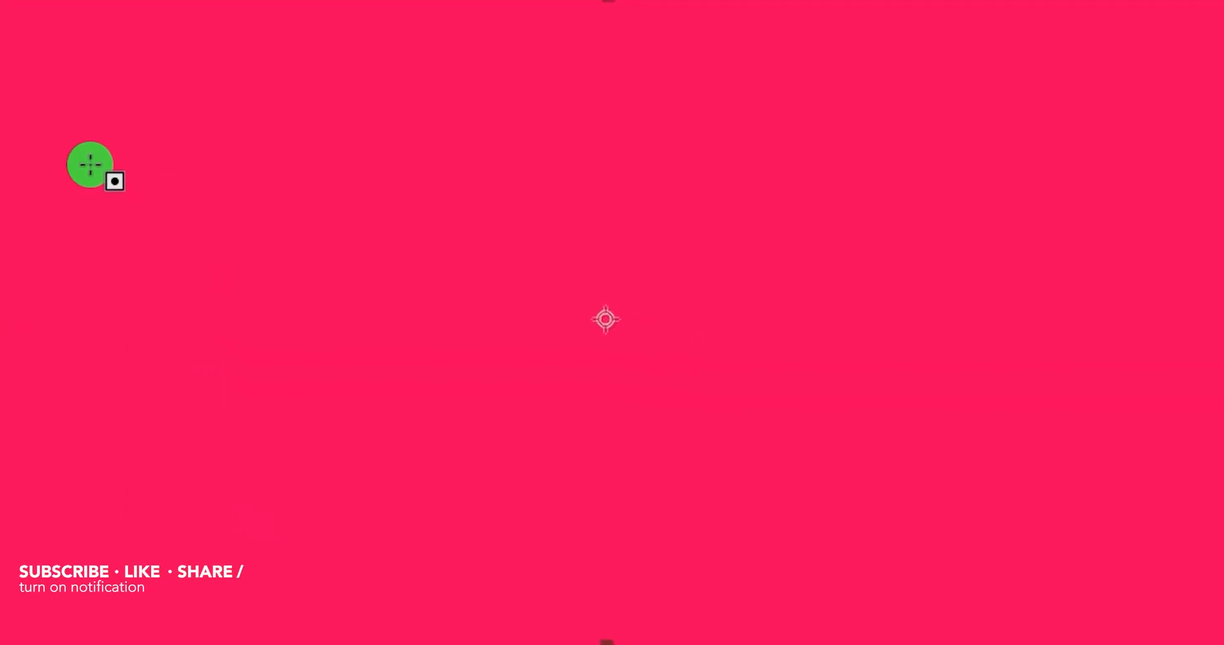
{"action": "key", "text": "shift"}
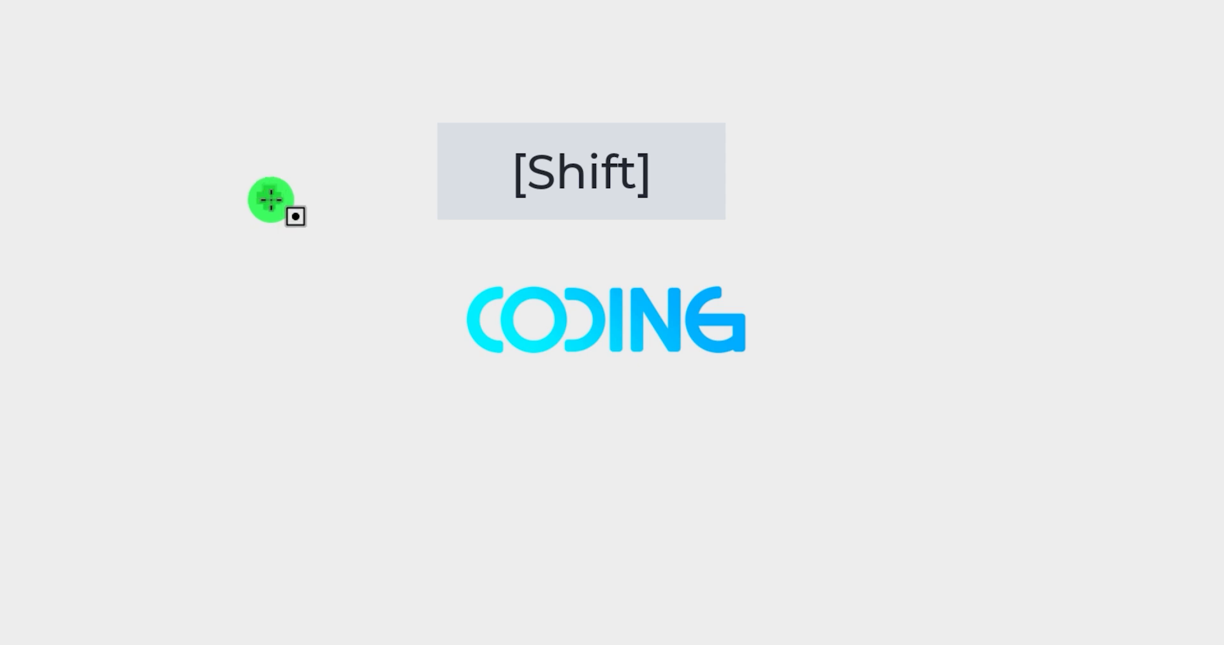
{"action": "left_click", "coordinate": [148, 359], "text": "shift"}
{"action": "left_click", "coordinate": [161, 366], "text": "shift"}
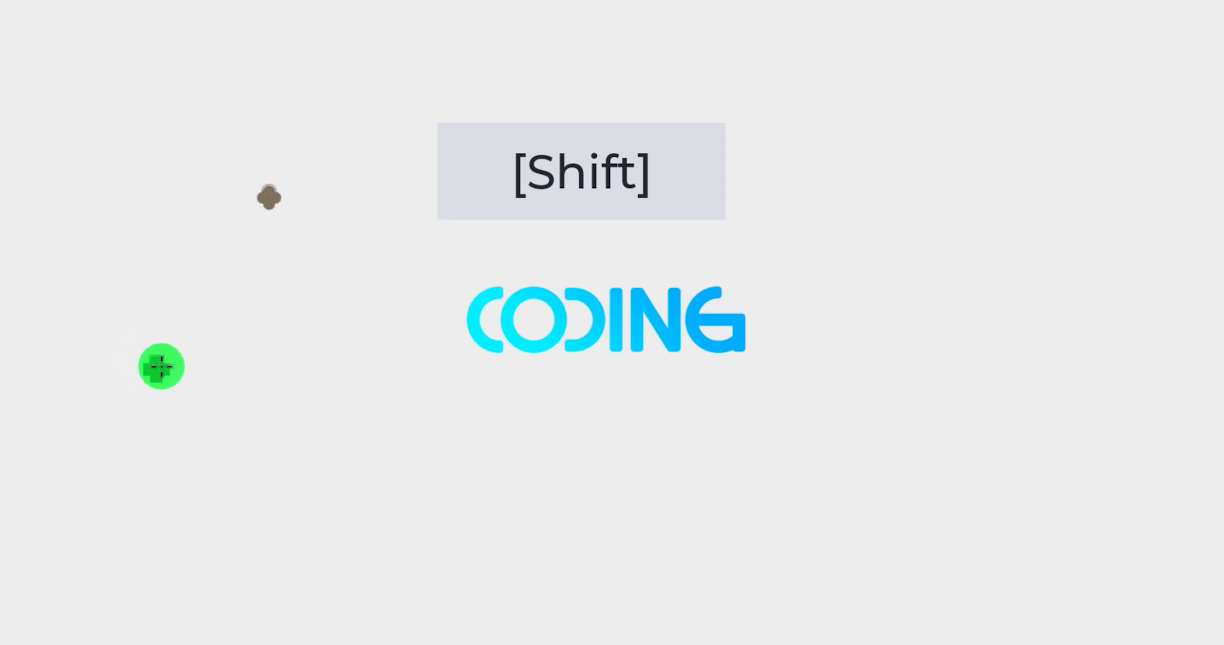
{"action": "left_click", "coordinate": [105, 131], "text": "shift"}
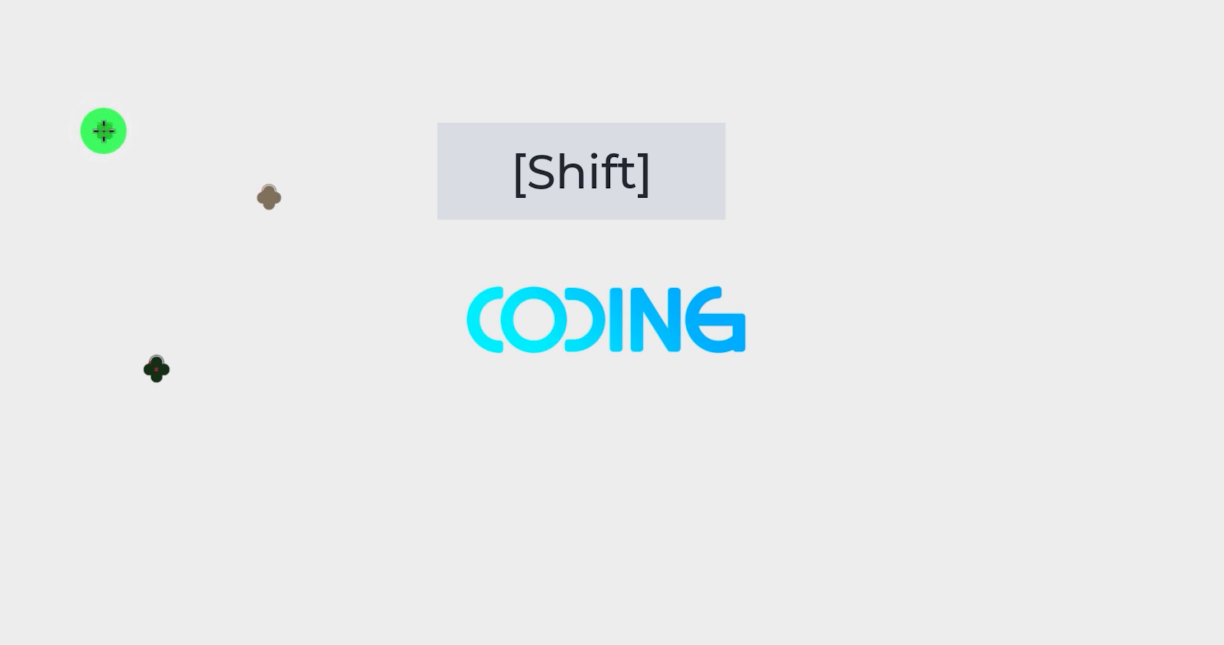
{"action": "left_click", "coordinate": [306, 515]}
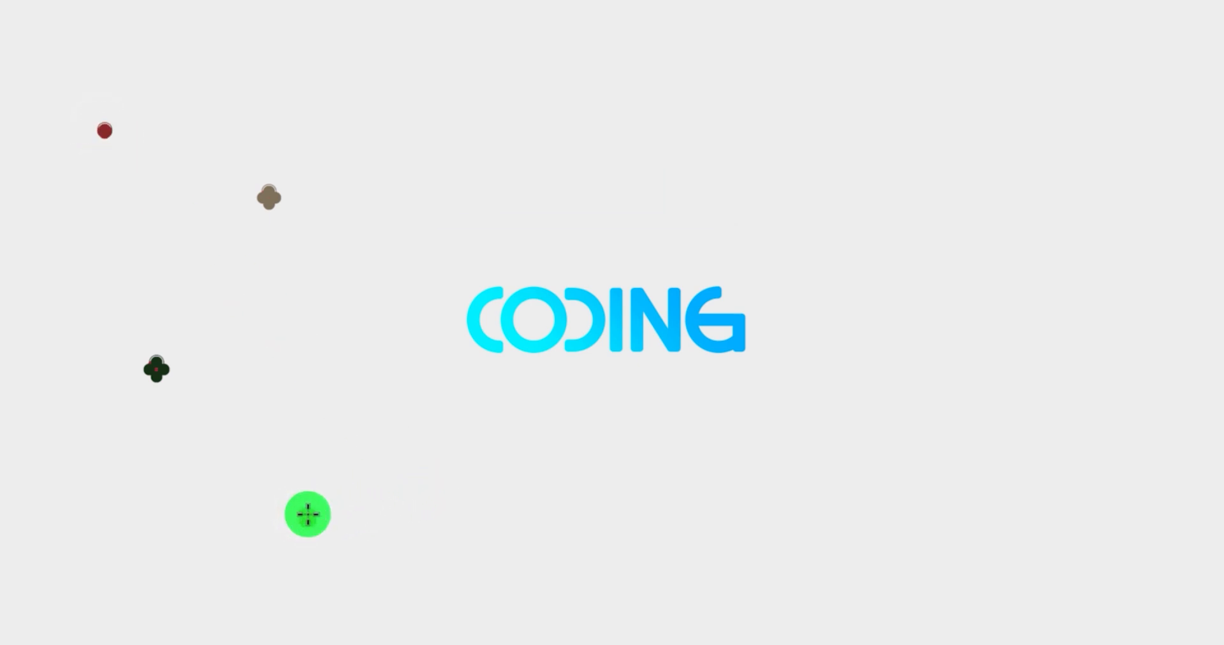
{"action": "left_click", "coordinate": [881, 142]}
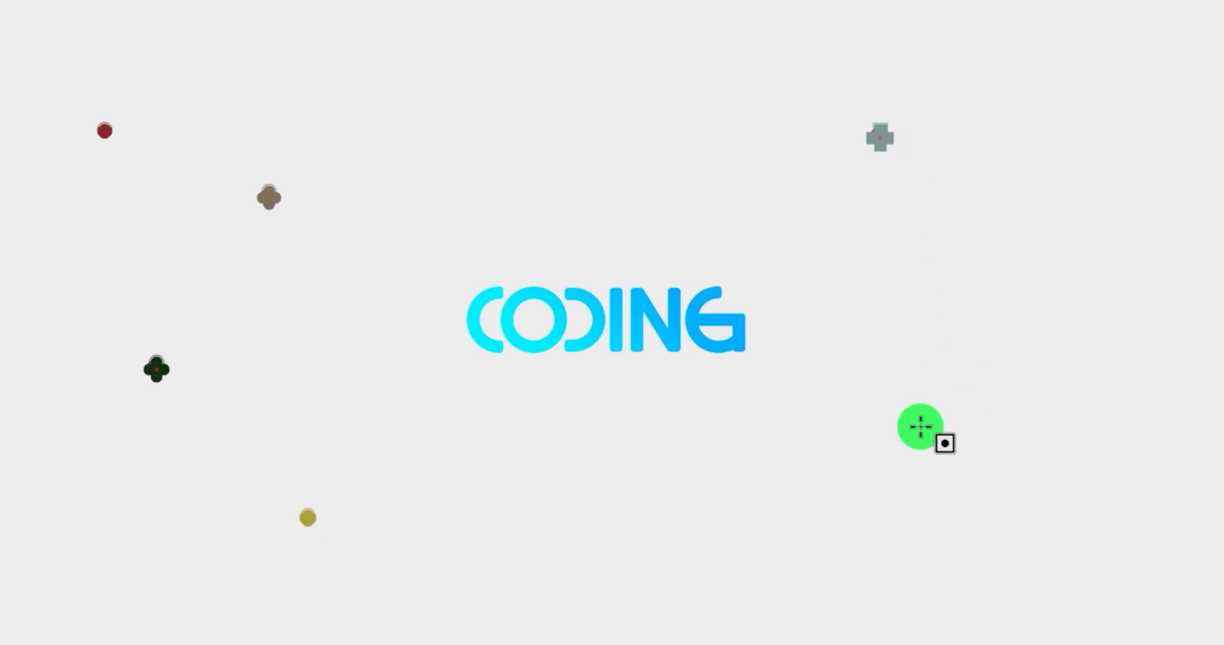
{"action": "left_click", "coordinate": [891, 466]}
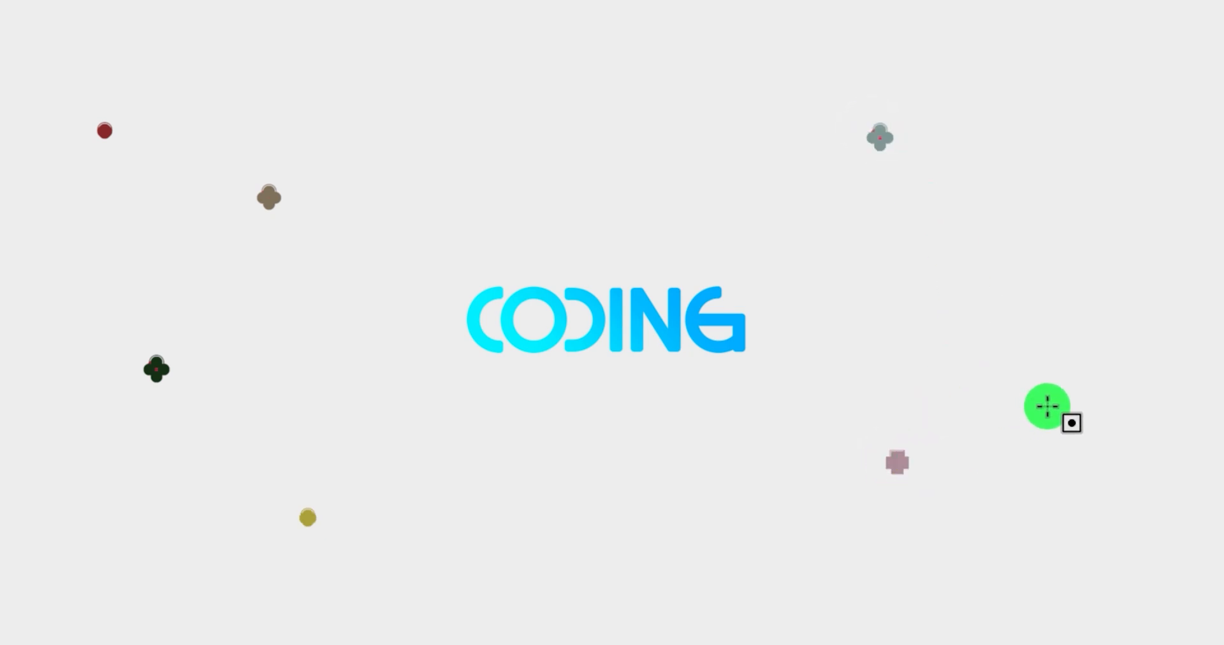
{"action": "left_click", "coordinate": [1068, 367]}
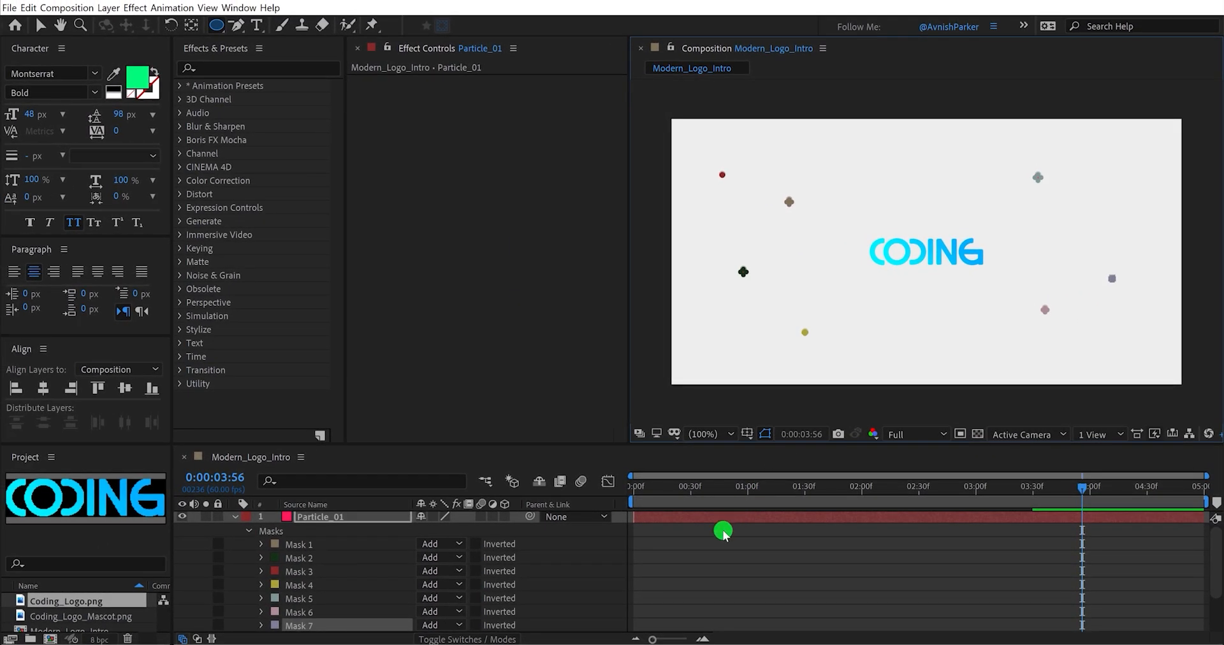
{"action": "left_click", "coordinate": [723, 531]}
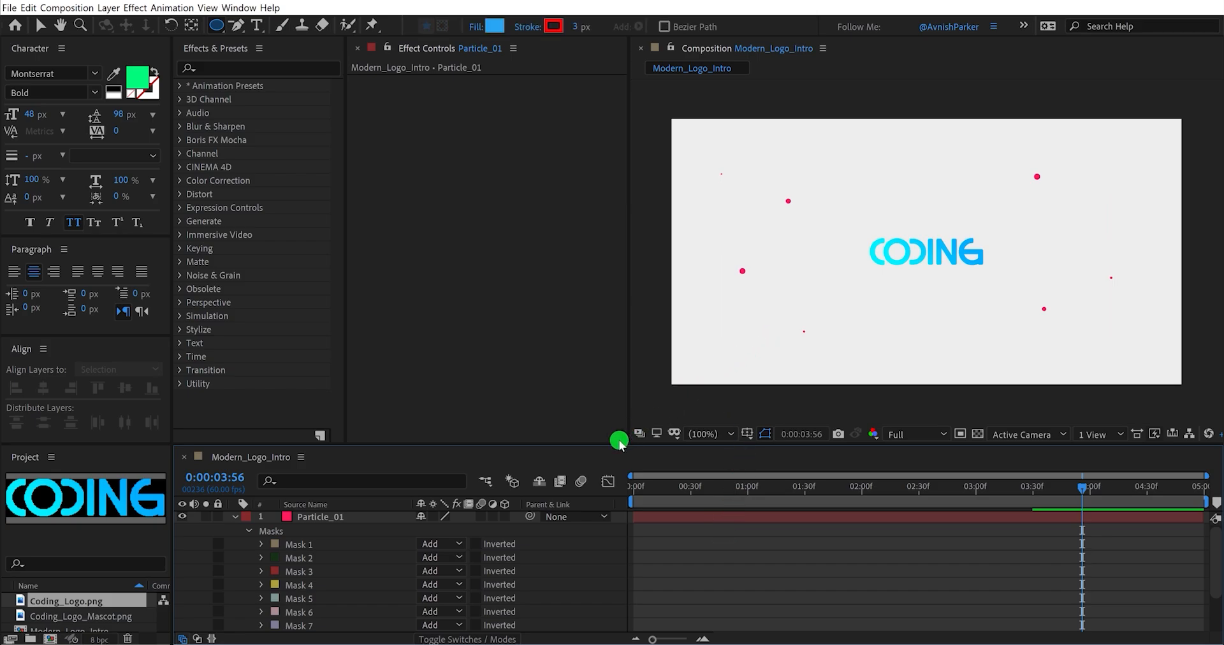
{"action": "left_click", "coordinate": [255, 528]}
{"action": "left_click", "coordinate": [236, 518]}
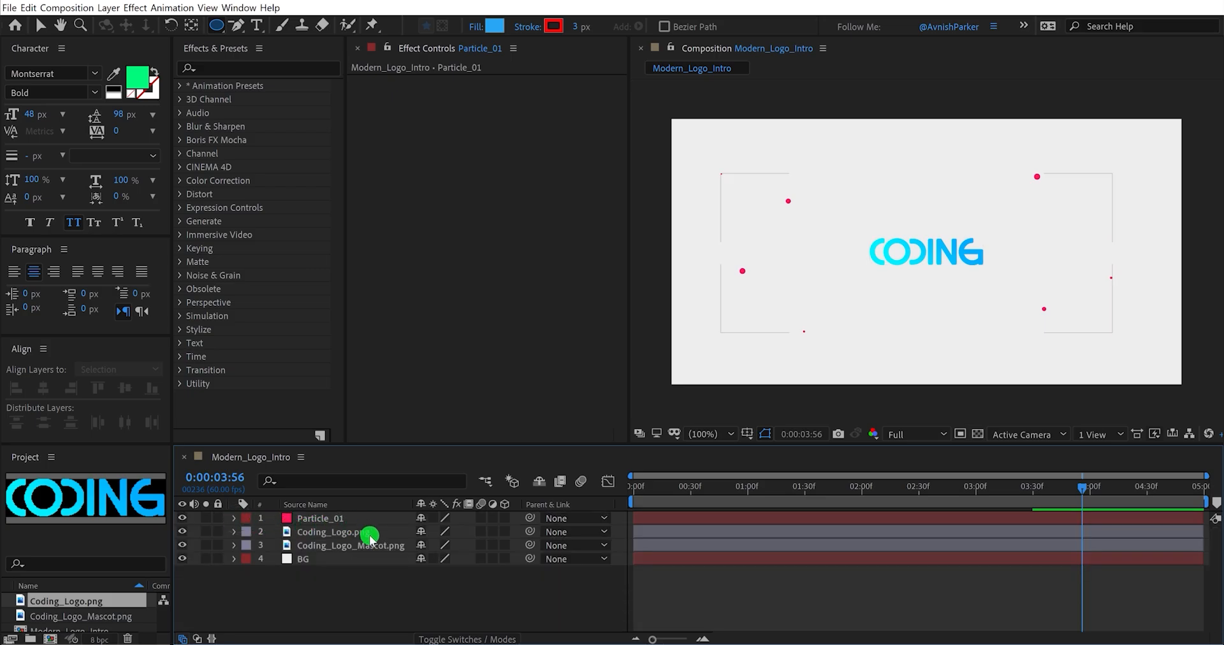
Step: Create a new 1920 x 1000 px solid named Particle_02 with a golden yellow color
{"action": "right_click", "coordinate": [382, 577]}
{"action": "mouse_move", "coordinate": [479, 452]}
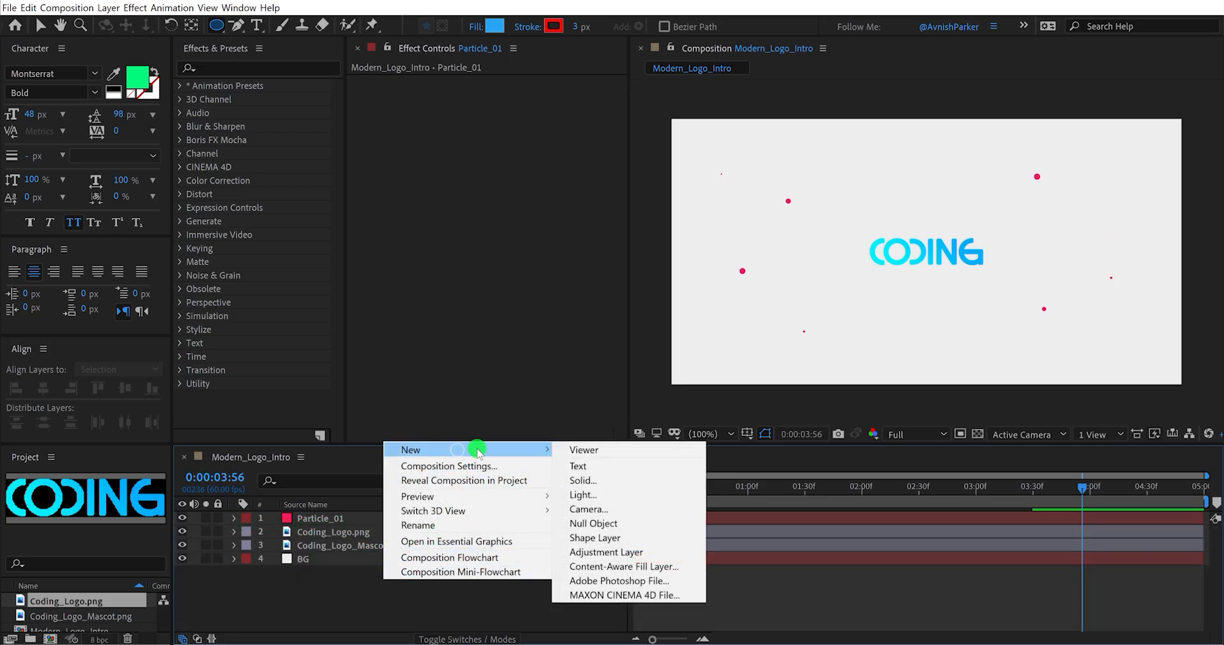
{"action": "left_click", "coordinate": [622, 479]}
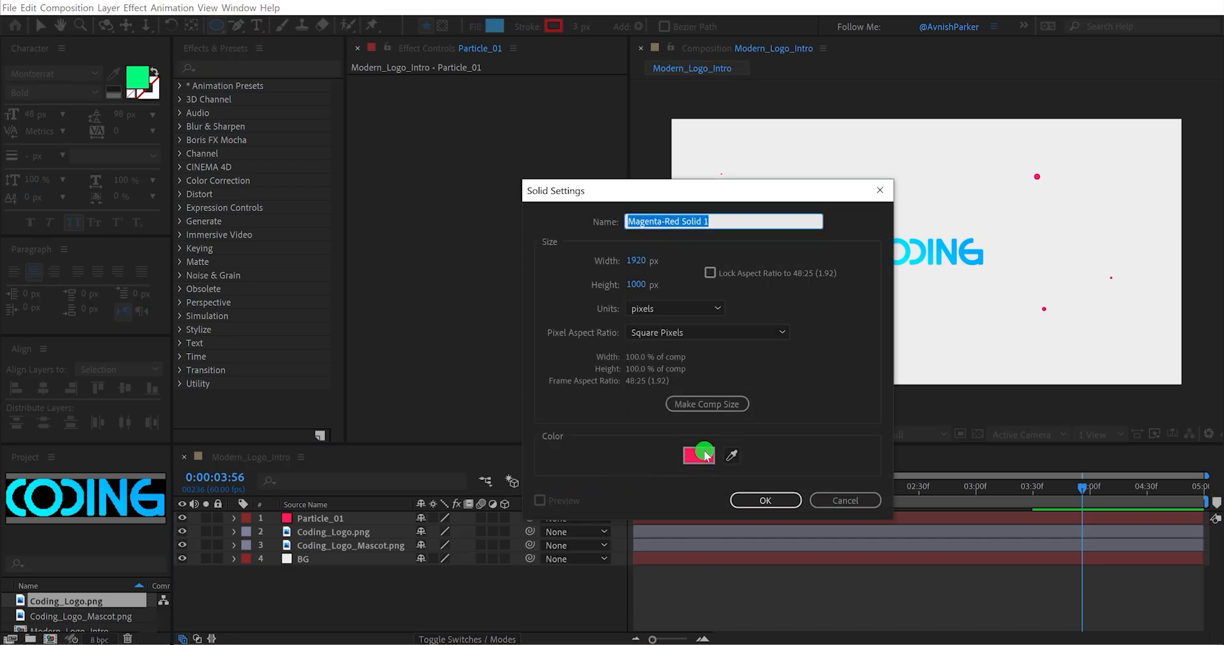
{"action": "type", "text": "Particle_02"}
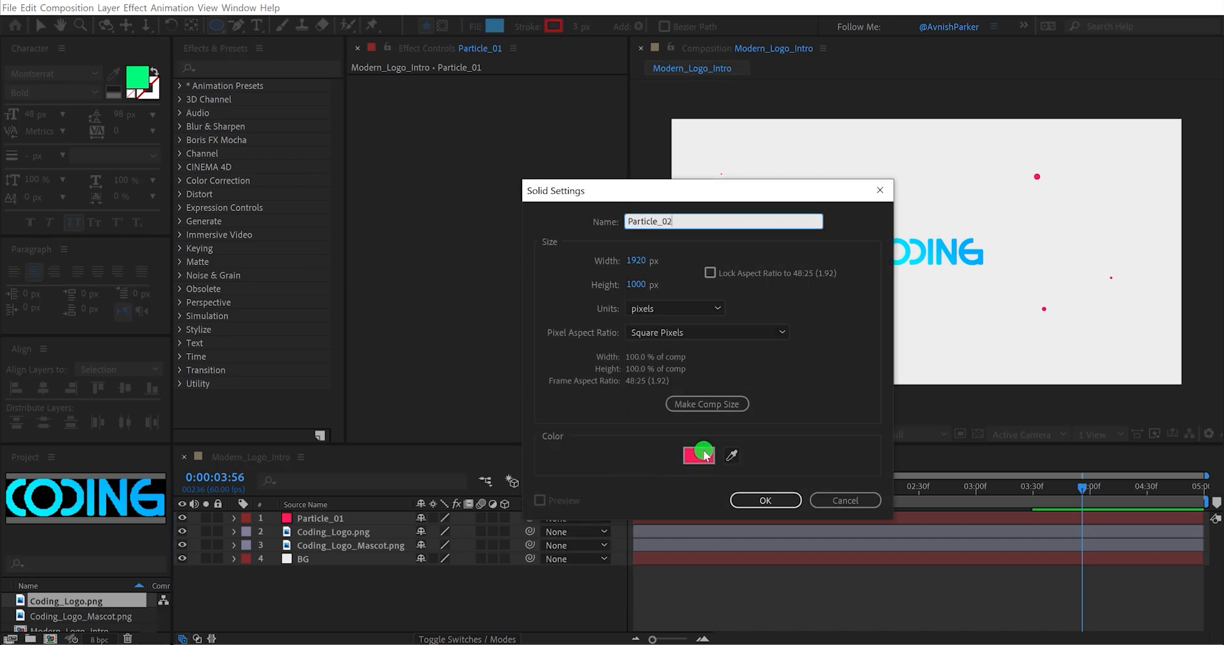
{"action": "left_click", "coordinate": [688, 450]}
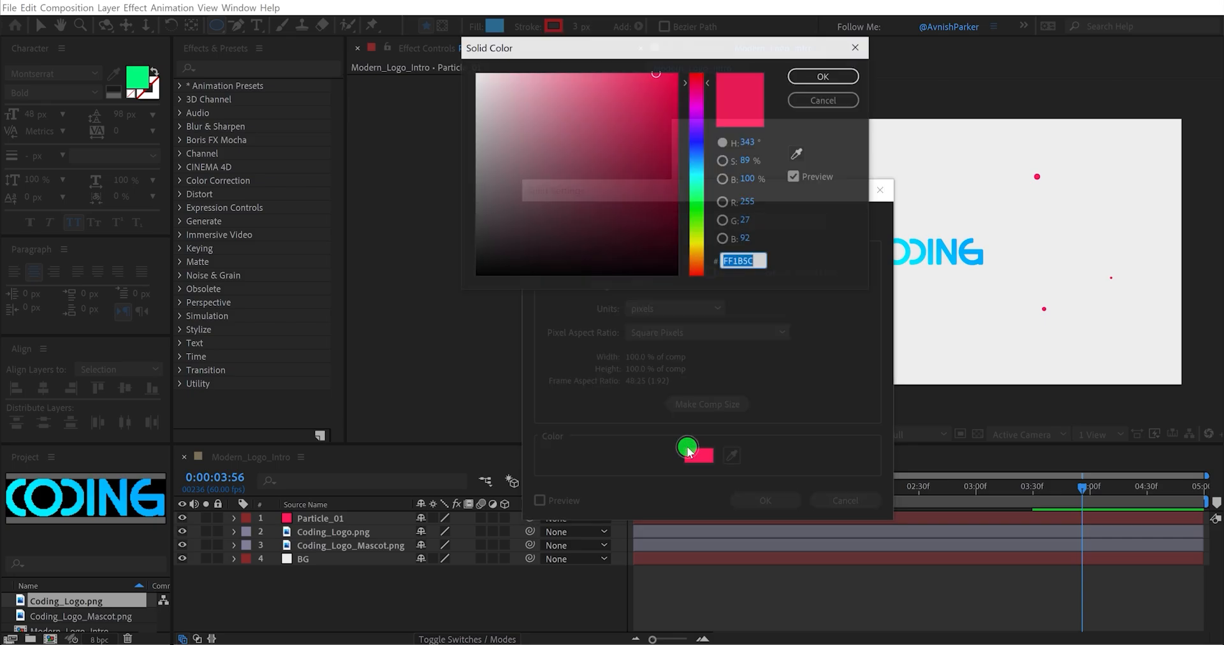
{"action": "left_click_drag", "start_coordinate": [699, 258], "coordinate": [706, 252]}
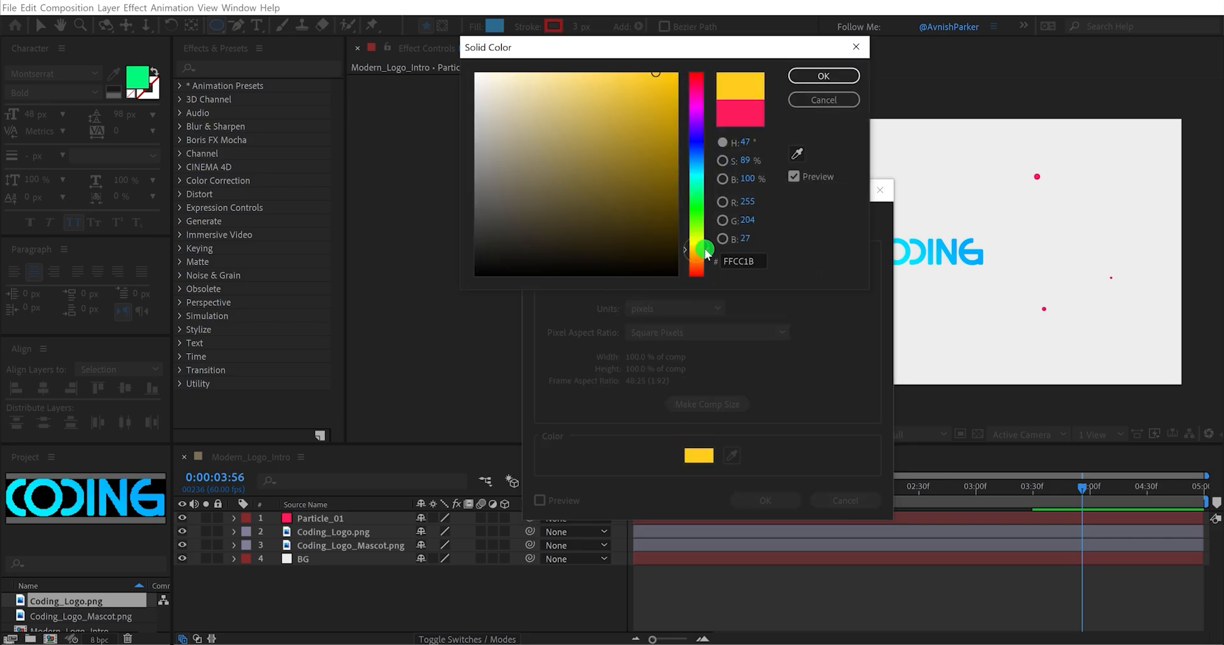
{"action": "left_click", "coordinate": [797, 76]}
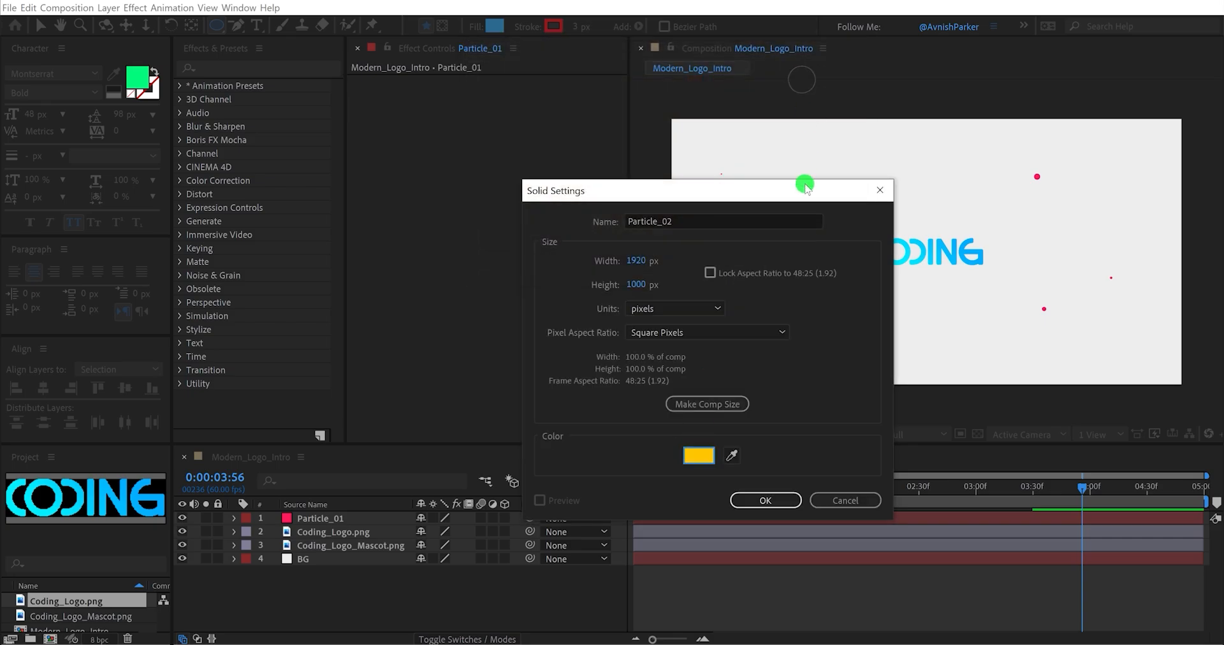
{"action": "left_click", "coordinate": [744, 502]}
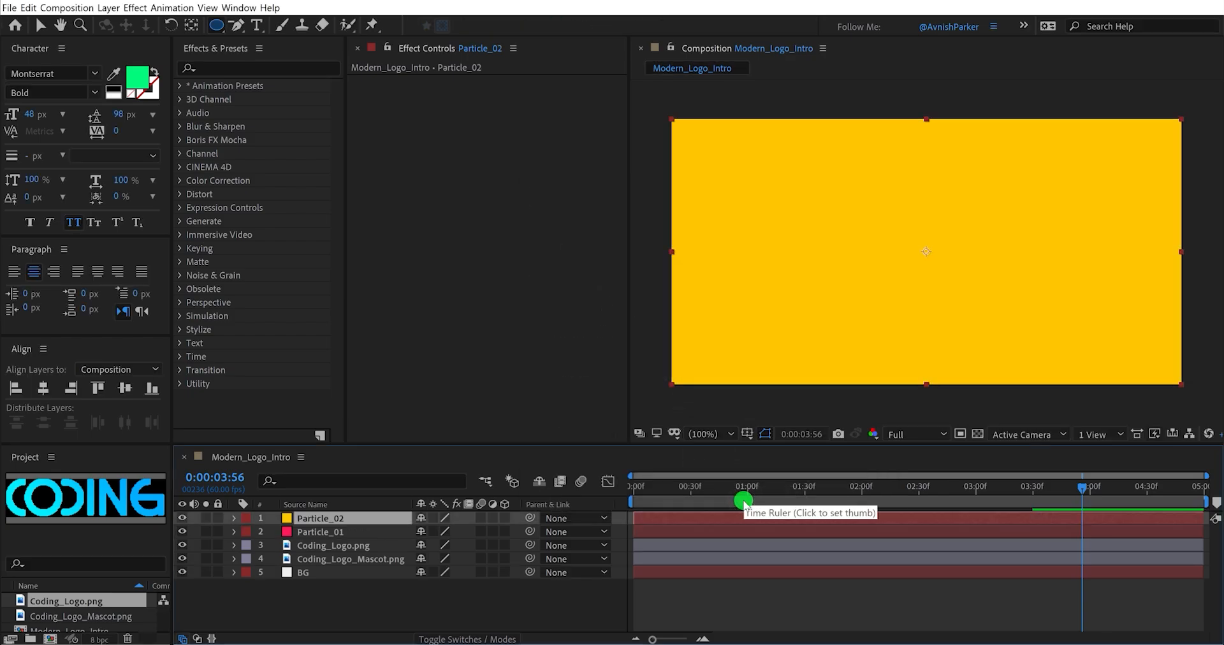
Step: Draw seven small circular Ellipse masks on Particle_02, scattered around the logo, then deselect and collapse the layer
{"action": "left_click", "coordinate": [790, 327]}
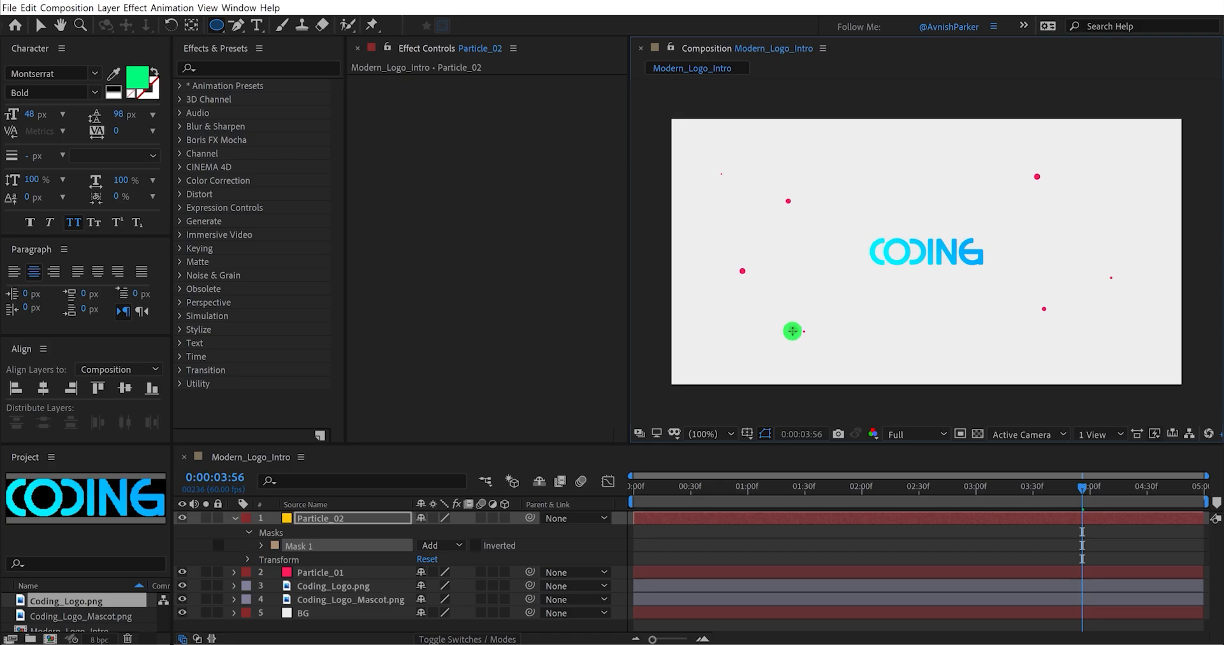
{"action": "key", "text": "shift"}
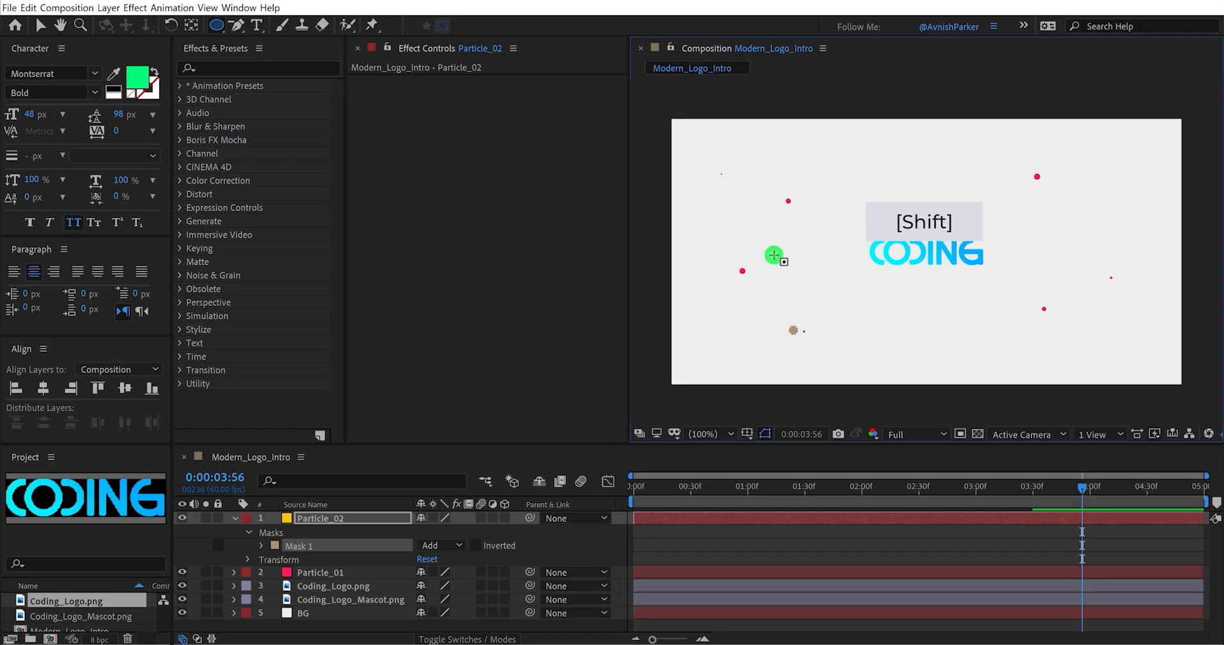
{"action": "left_click", "coordinate": [773, 254]}
{"action": "left_click", "coordinate": [817, 156]}
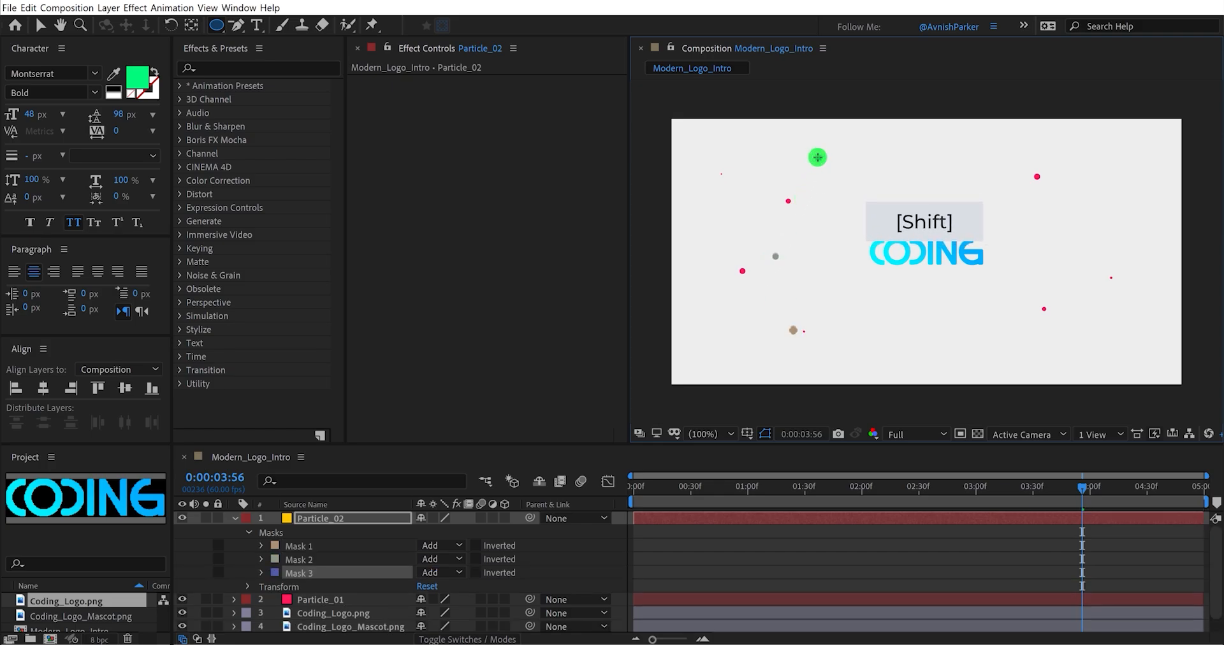
{"action": "left_click", "coordinate": [925, 172], "text": "shift"}
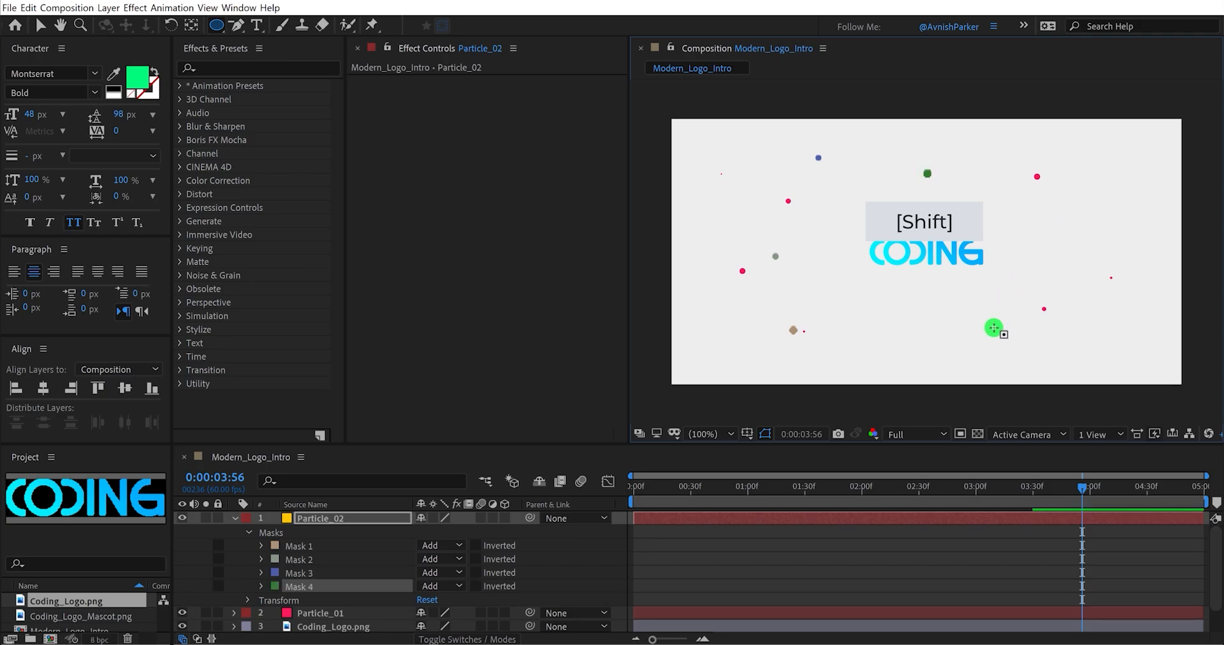
{"action": "left_click", "coordinate": [997, 331], "text": "shift"}
{"action": "left_click", "coordinate": [1075, 201], "text": "shift"}
{"action": "left_click", "coordinate": [1080, 247], "text": "shift"}
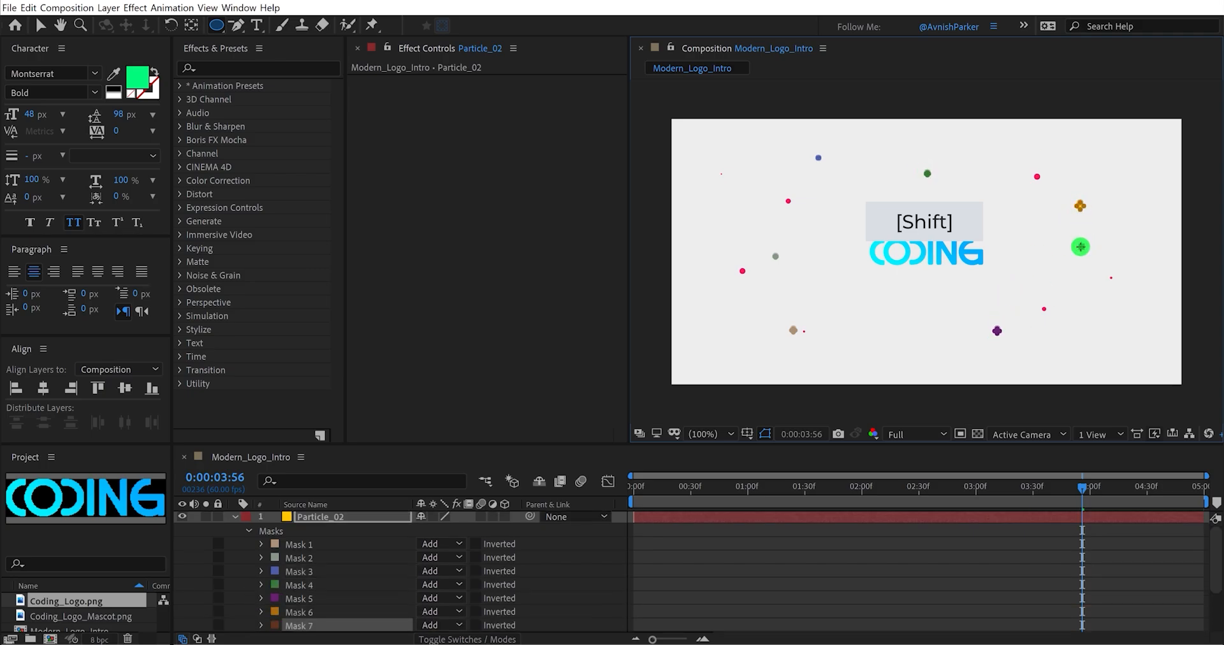
{"action": "left_click", "coordinate": [570, 547]}
{"action": "left_click", "coordinate": [235, 516]}
Step: Create a green solid named Particle_03 and draw small circular Ellipse masks on it, scattered around the logo
{"action": "right_click", "coordinate": [338, 597]}
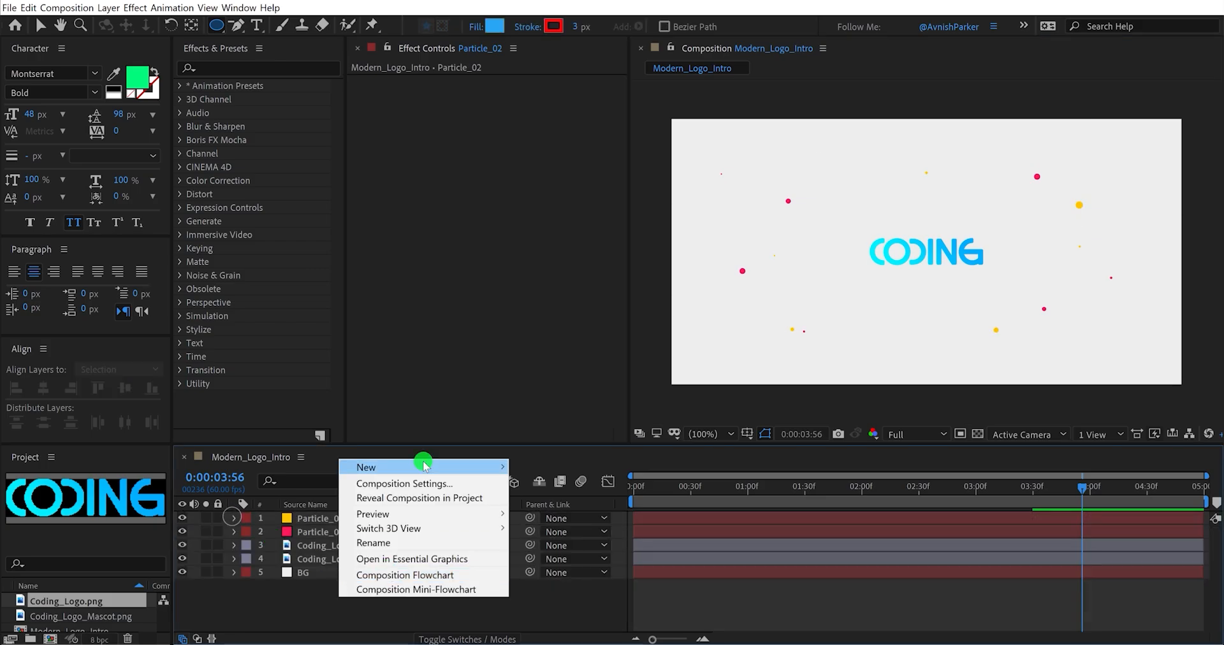
{"action": "left_click", "coordinate": [541, 481]}
{"action": "type", "text": "Particle_03"}
{"action": "left_click", "coordinate": [699, 455]}
{"action": "left_click", "coordinate": [698, 198]}
{"action": "left_click", "coordinate": [665, 99]}
{"action": "key", "text": "Return"}
{"action": "key", "text": "Return"}
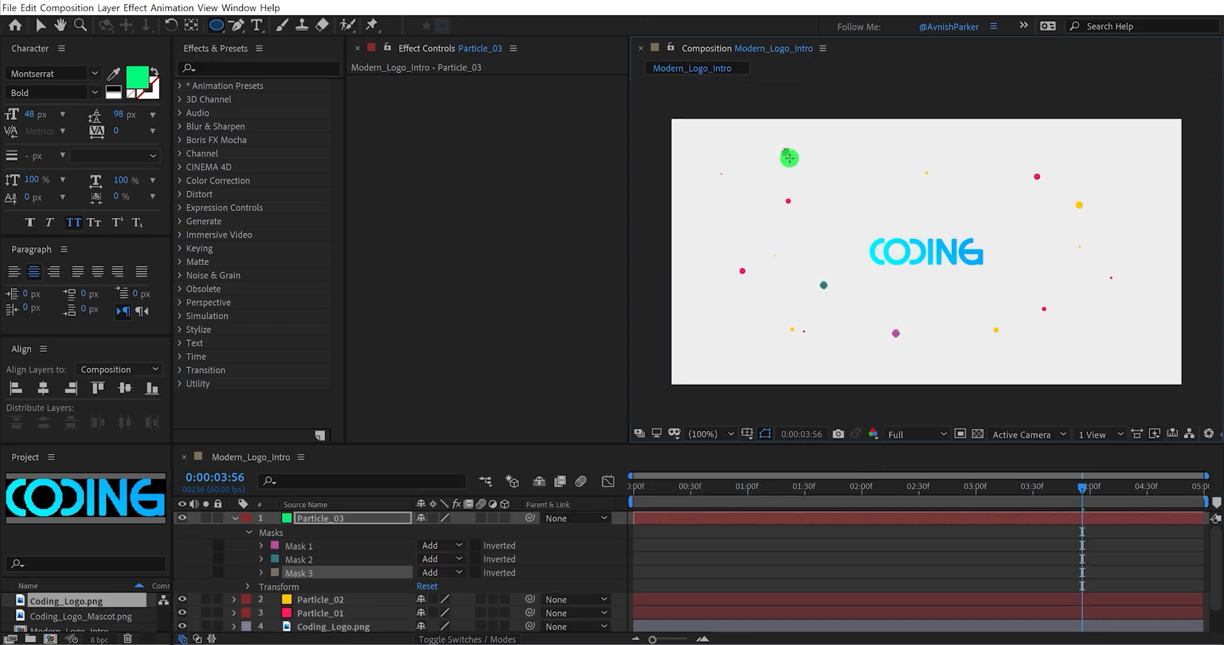
{"action": "left_click_drag", "start_coordinate": [788, 156], "coordinate": [669, 385]}
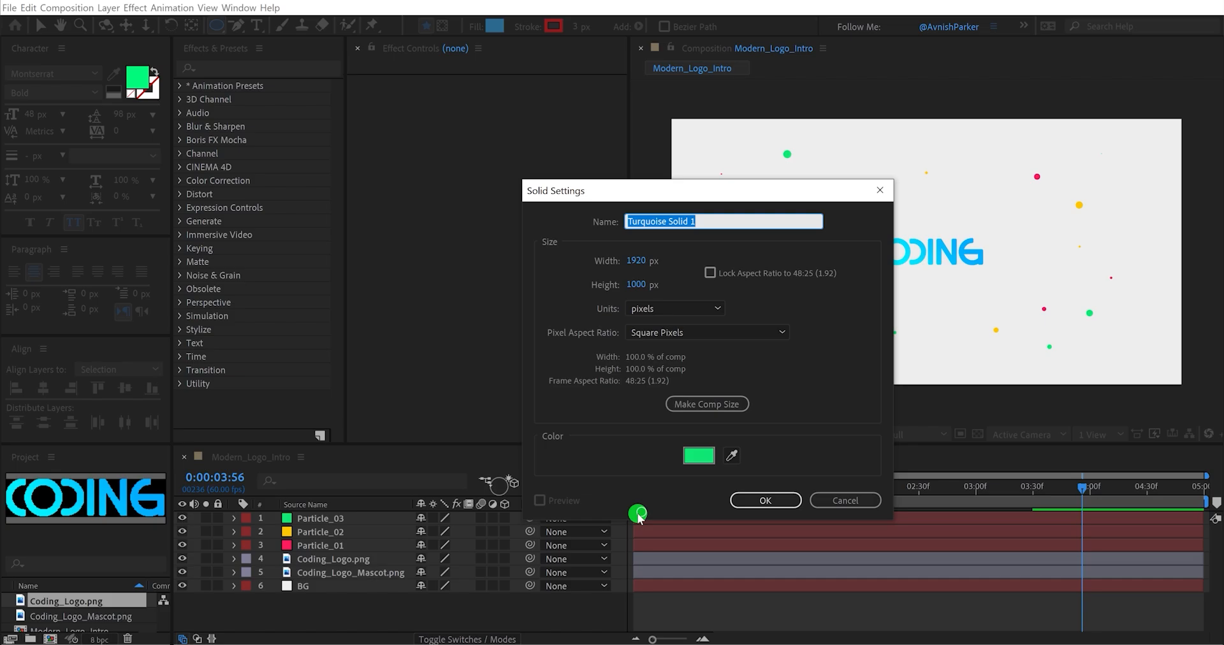
Step: Create a blue solid named Particel_04 and draw small circular Ellipse masks around the logo, then return to the Selection tool
{"action": "type", "text": "Particle_04"}
{"action": "left_click", "coordinate": [699, 455]}
{"action": "left_click", "coordinate": [697, 158]}
{"action": "left_click", "coordinate": [665, 91]}
{"action": "key", "text": "Return"}
{"action": "key", "text": "Return"}
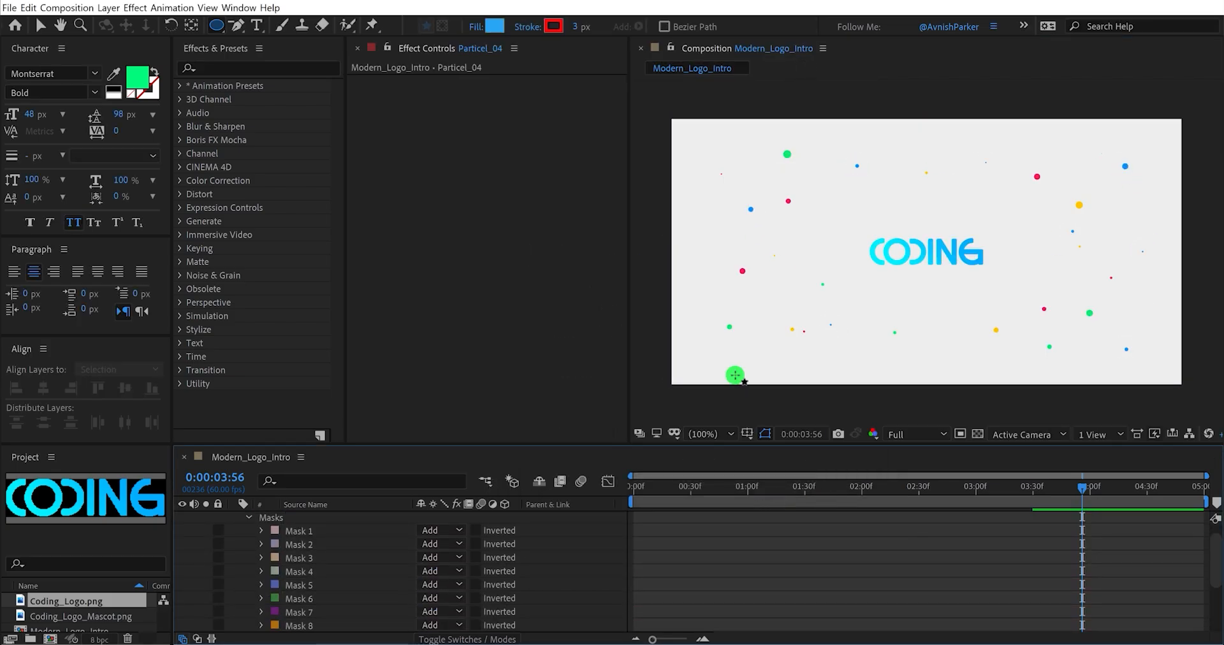
{"action": "key", "text": "v"}
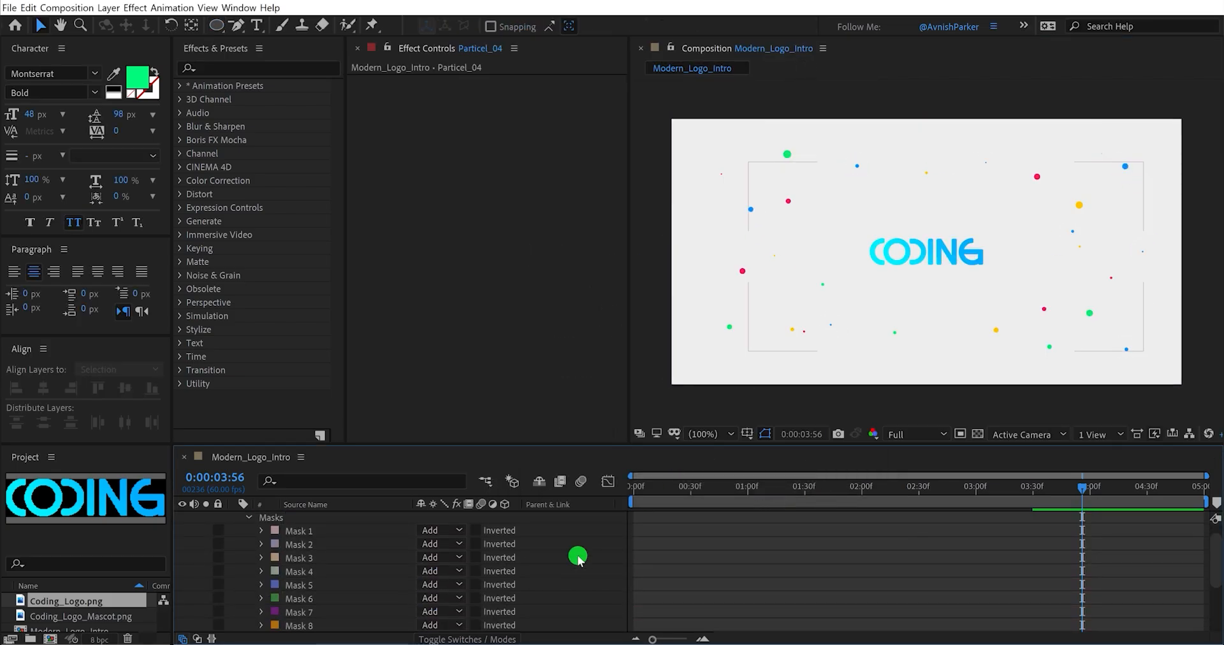
Step: Reveal the logo layers' keyframes and add Scale keyframes to all four particle layers at 0:00:01:30
{"action": "key", "text": "u"}
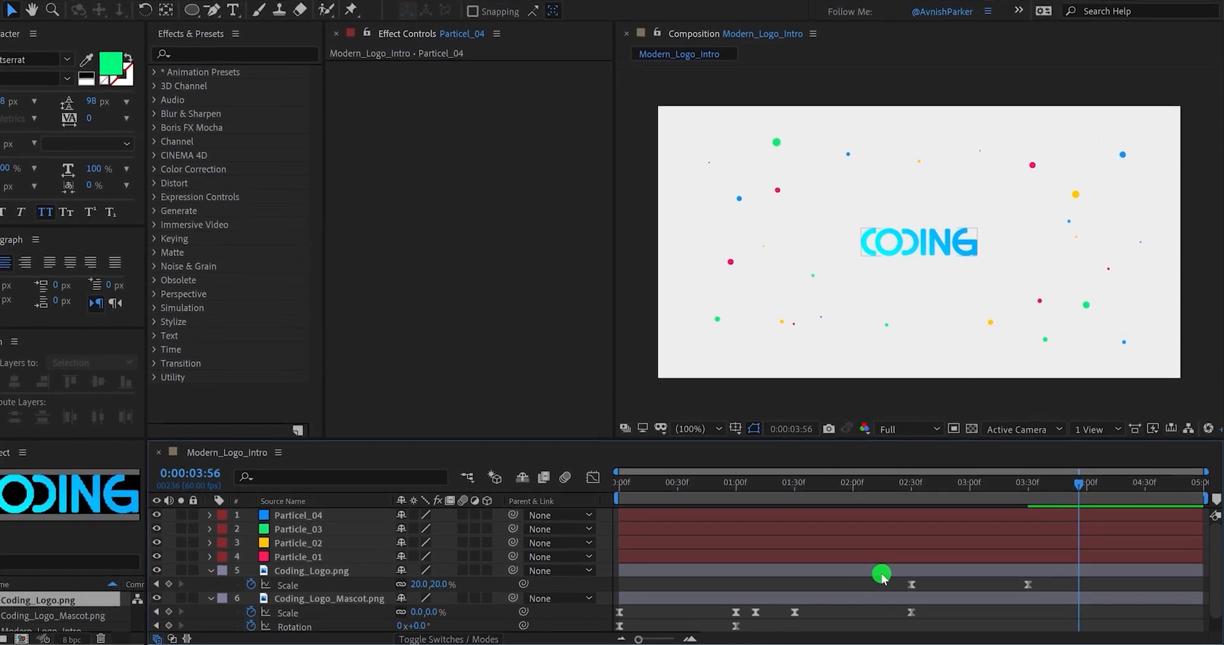
{"action": "left_click", "coordinate": [818, 494]}
{"action": "left_click_drag", "start_coordinate": [791, 485], "coordinate": [736, 534]}
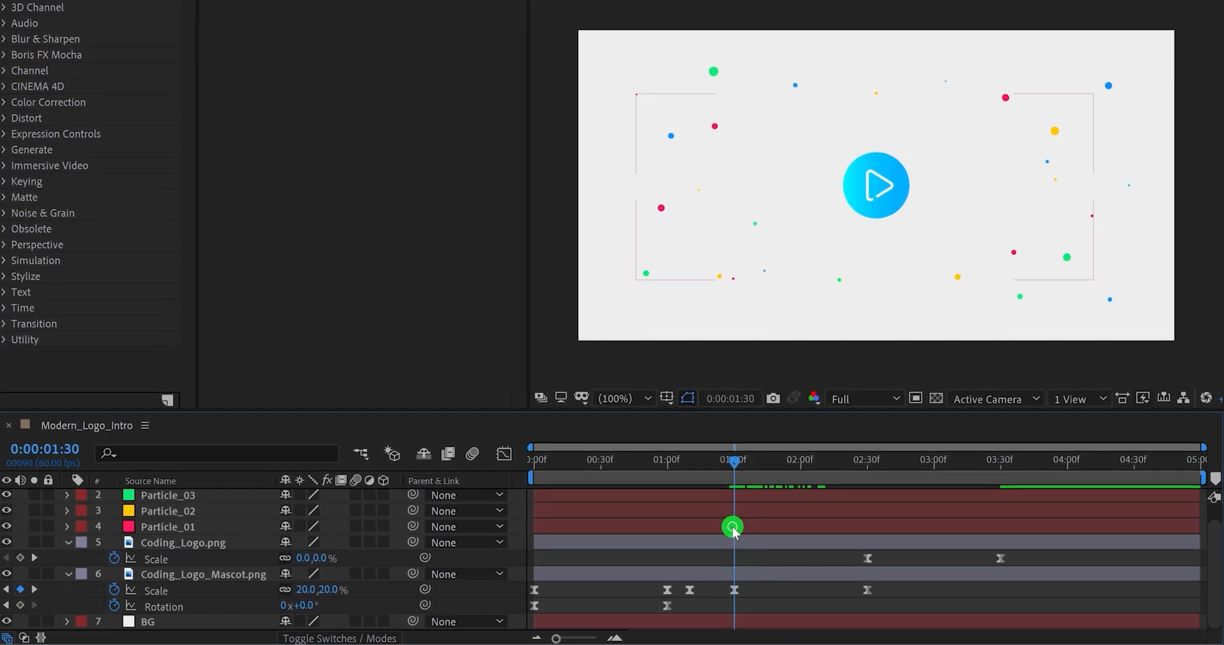
{"action": "left_click", "coordinate": [733, 527]}
{"action": "scroll", "coordinate": [733, 531], "scroll_direction": "up", "scroll_amount": 1}
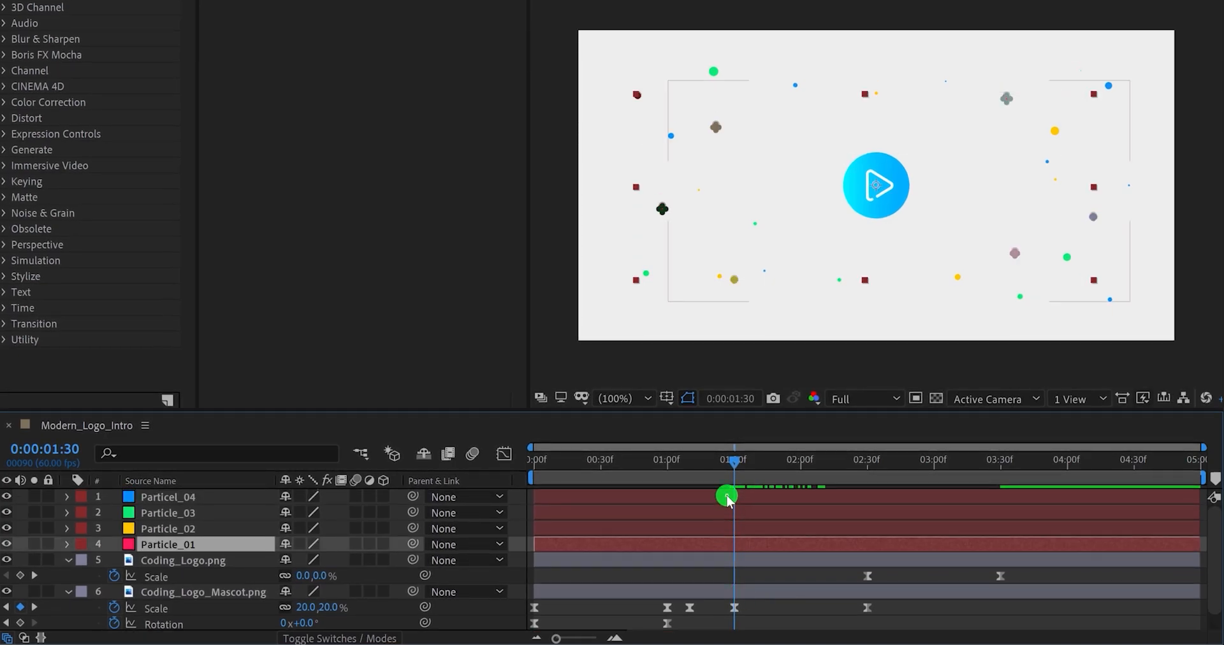
{"action": "left_click", "coordinate": [728, 497], "text": "shift"}
{"action": "key", "text": "s"}
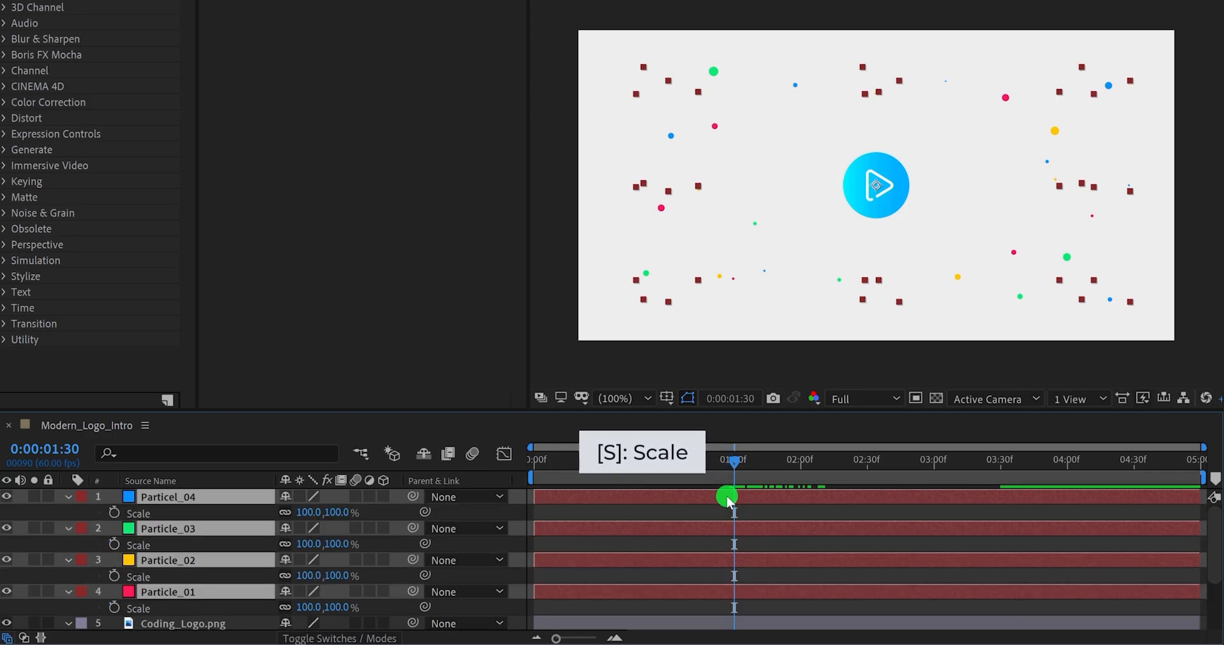
{"action": "left_click", "coordinate": [114, 513]}
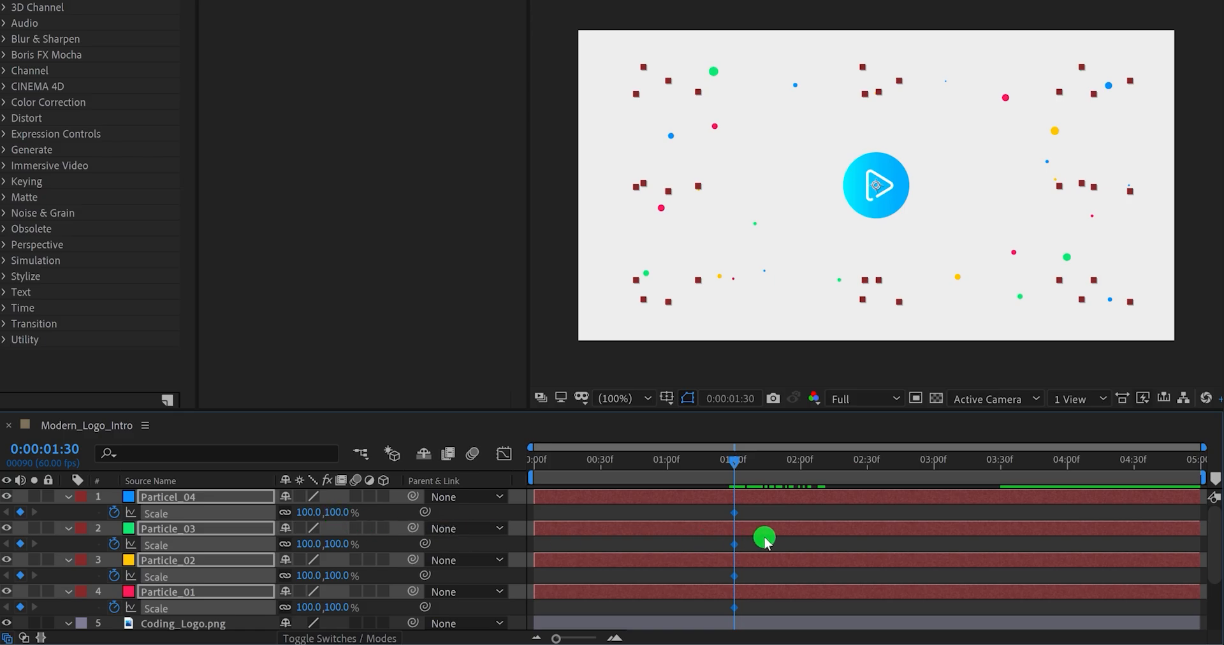
Step: Move the Scale keyframes of the four particle layers to 0:00:02:30, aligned with the Coding logo's first Scale keyframe
{"action": "scroll", "coordinate": [764, 538], "scroll_direction": "down", "scroll_amount": 3}
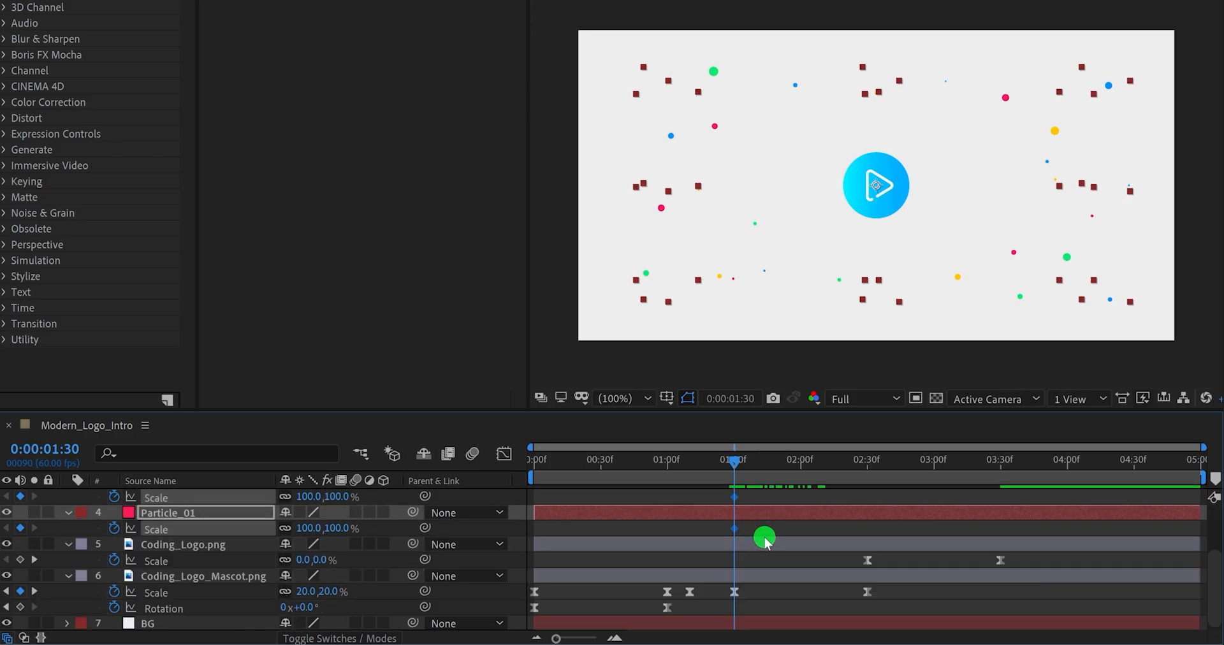
{"action": "left_click", "coordinate": [864, 460]}
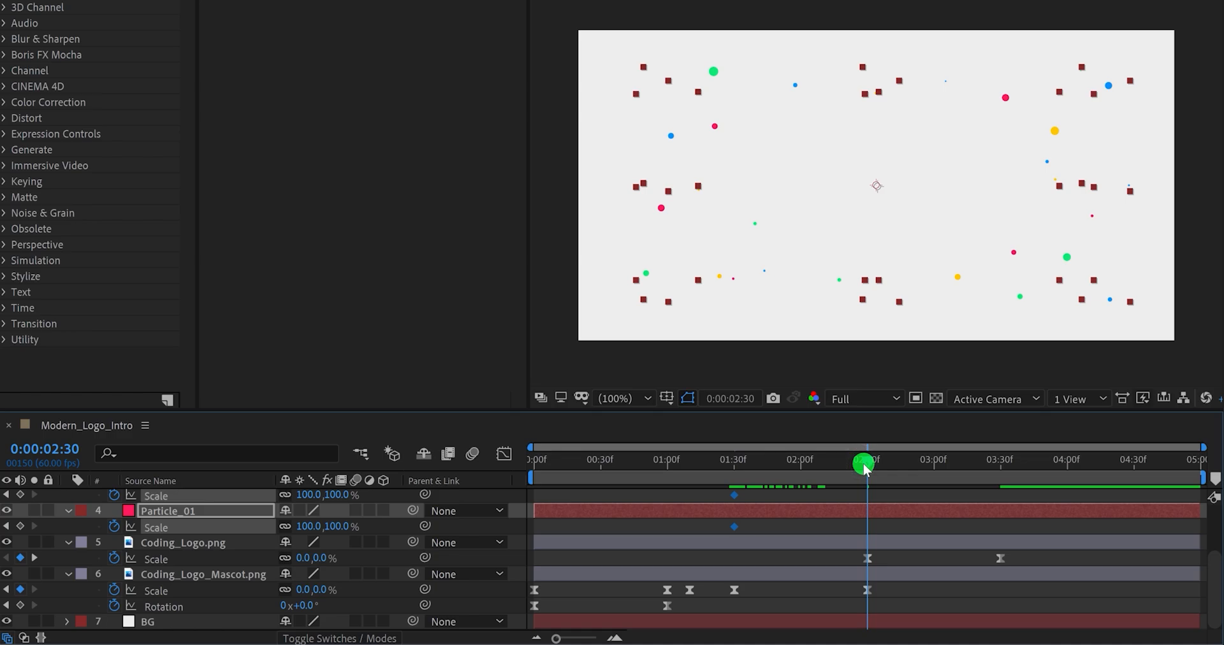
{"action": "scroll", "coordinate": [862, 557], "scroll_direction": "up", "scroll_amount": 3}
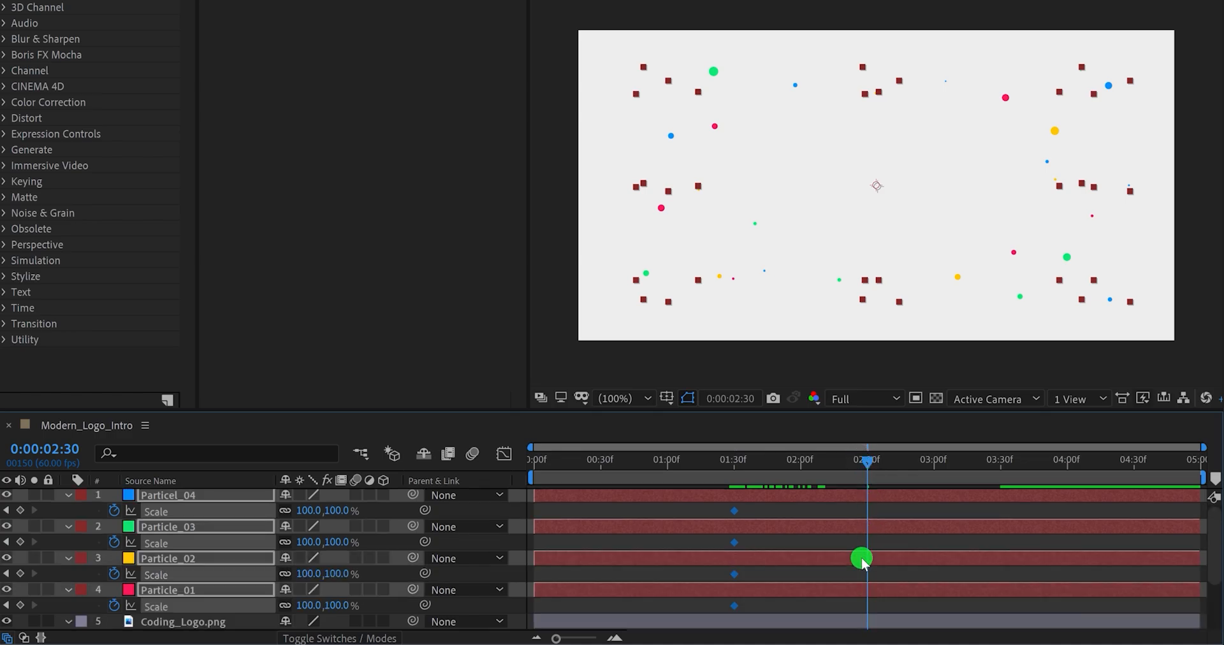
{"action": "left_click", "coordinate": [737, 513]}
{"action": "left_click_drag", "start_coordinate": [761, 518], "coordinate": [861, 531]}
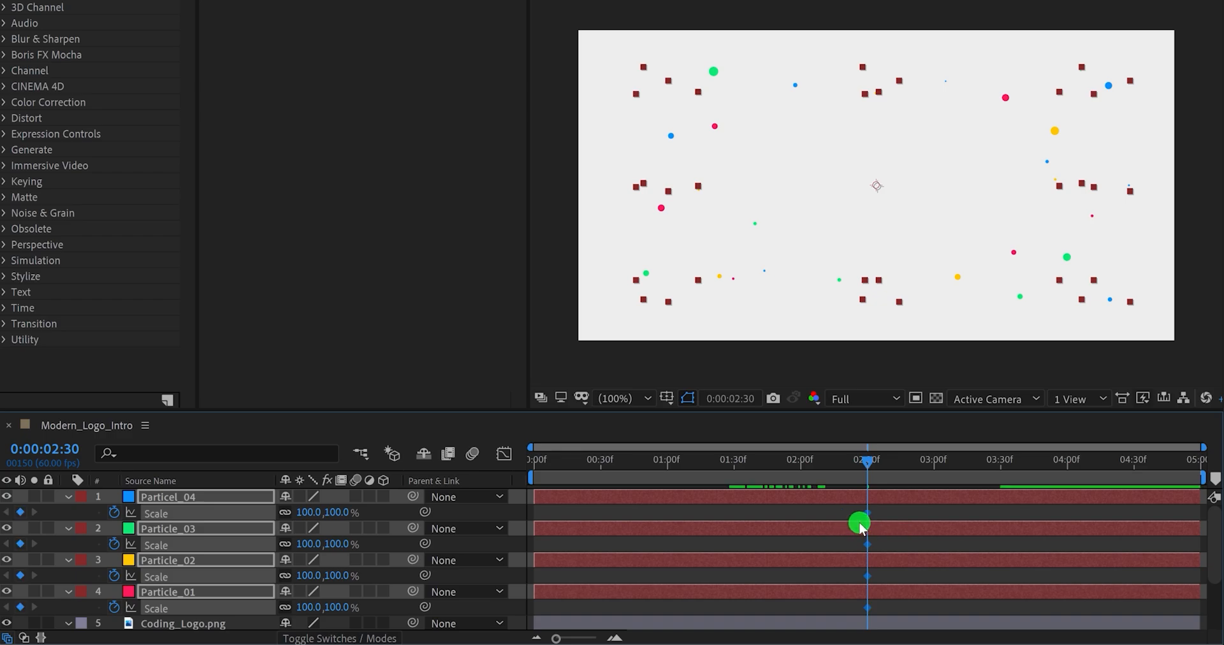
Step: Set Particel_04's Scale to 200% at 0:00:01:30
{"action": "left_click", "coordinate": [738, 466]}
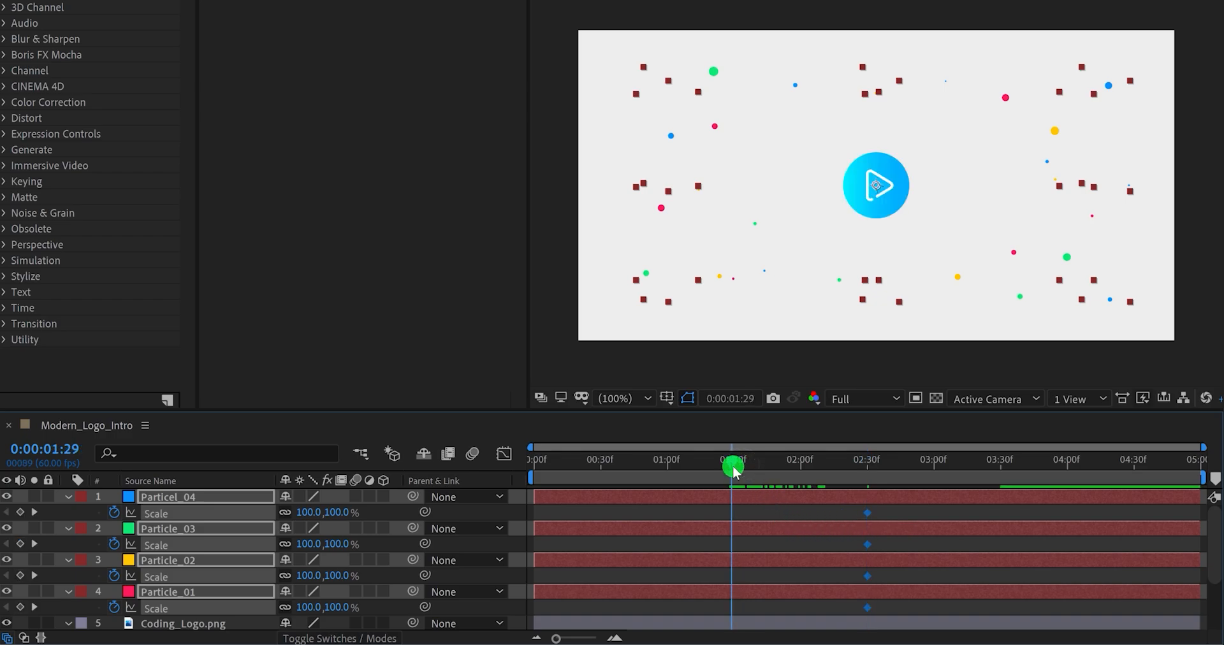
{"action": "left_click", "coordinate": [750, 515]}
{"action": "left_click", "coordinate": [739, 496]}
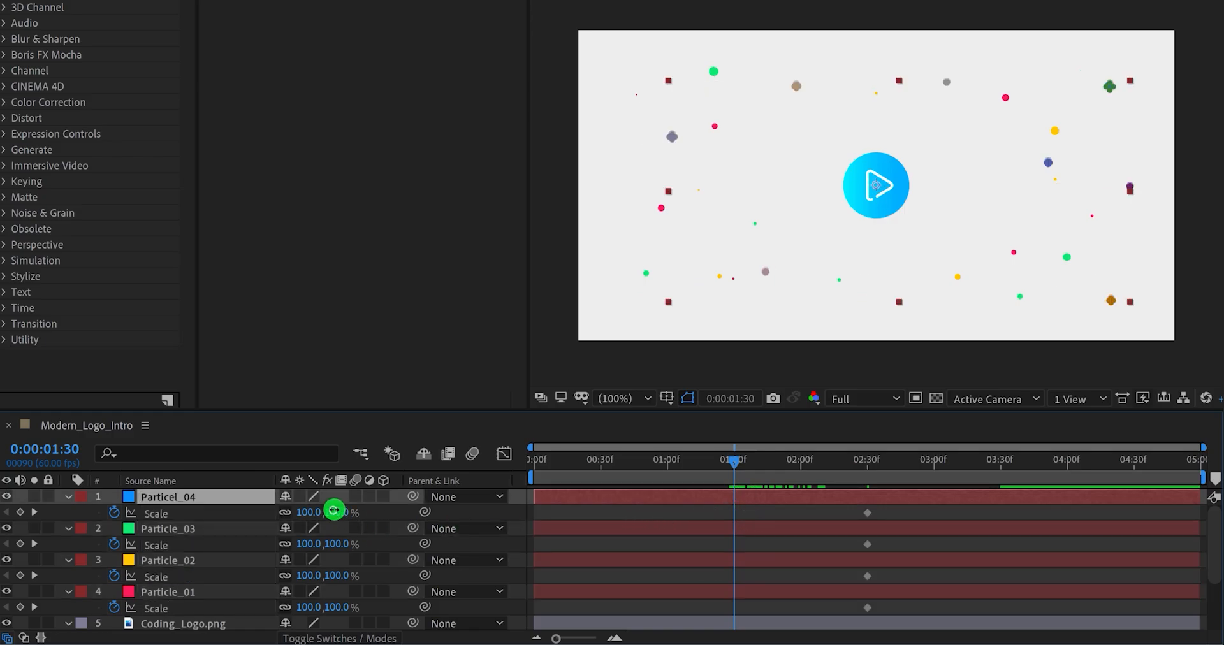
{"action": "left_click_drag", "start_coordinate": [332, 510], "coordinate": [416, 509]}
{"action": "left_click", "coordinate": [369, 514]}
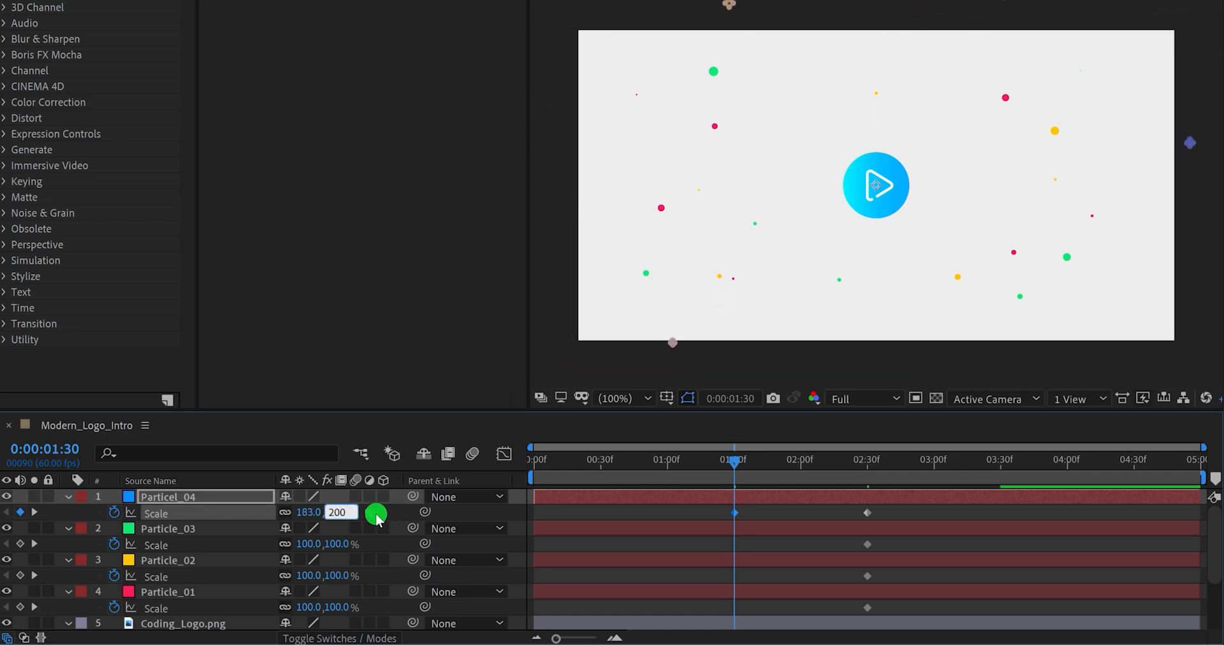
{"action": "key", "text": "Return"}
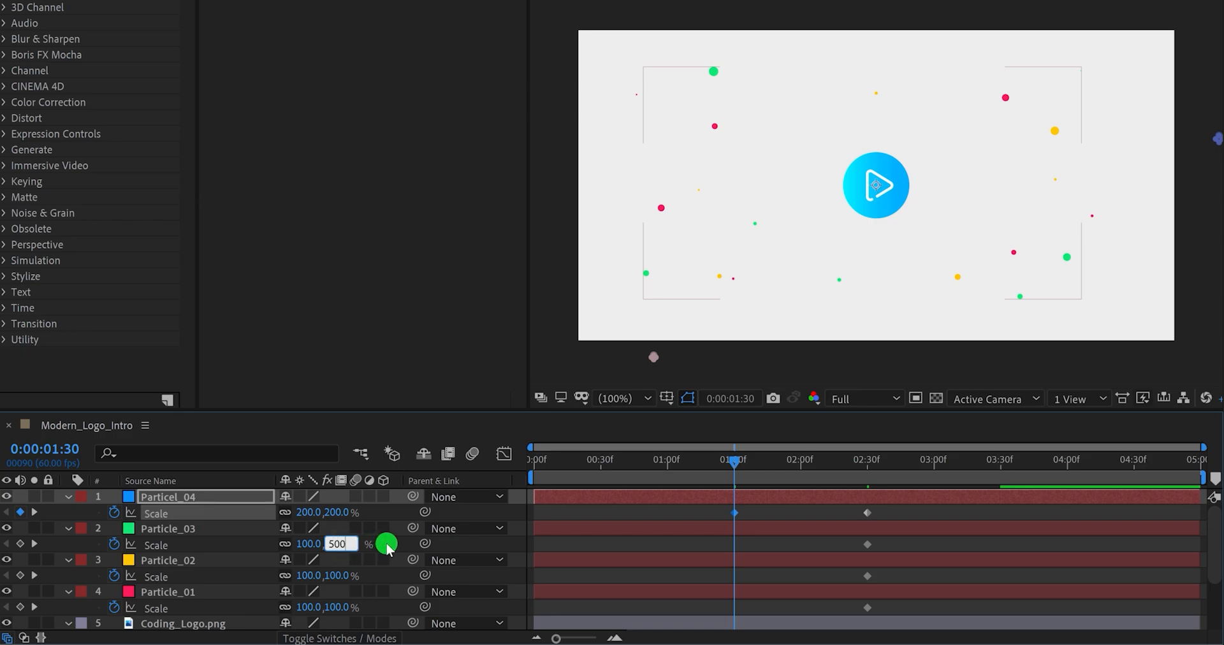
Step: At 0:00:01:30, set Scale to 500% on Particle_03, 800% on Particle_02 and 1100% on Particle_01
{"action": "type", "text": "500"}
{"action": "key", "text": "Return"}
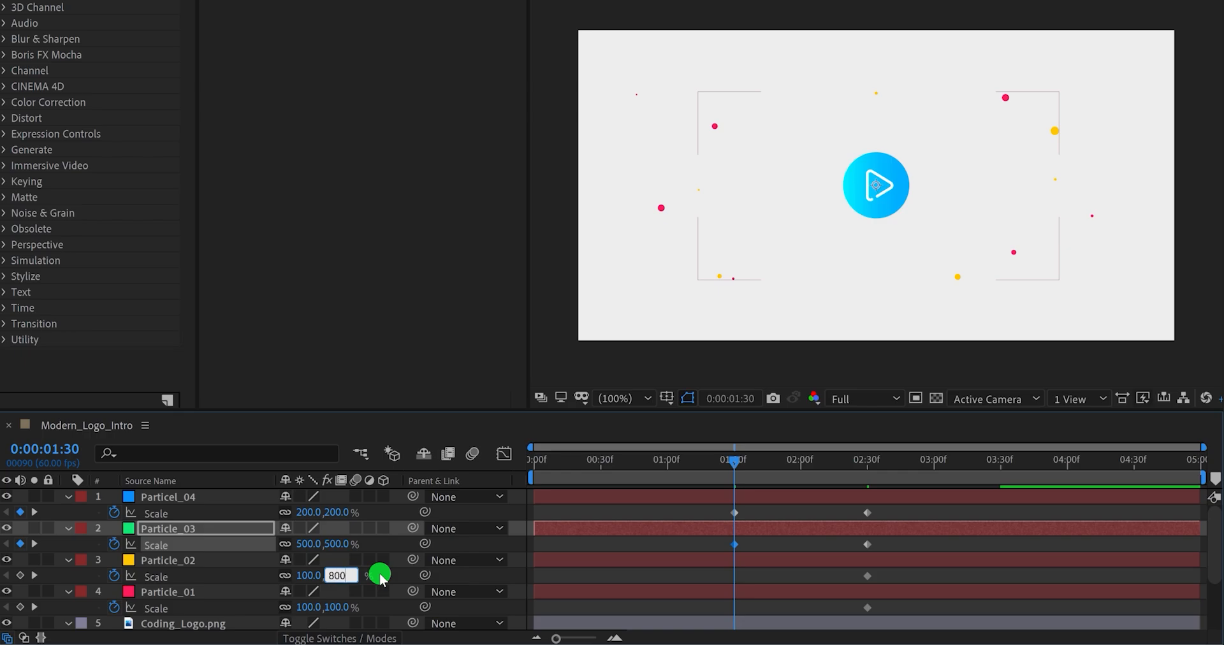
{"action": "key", "text": "Return"}
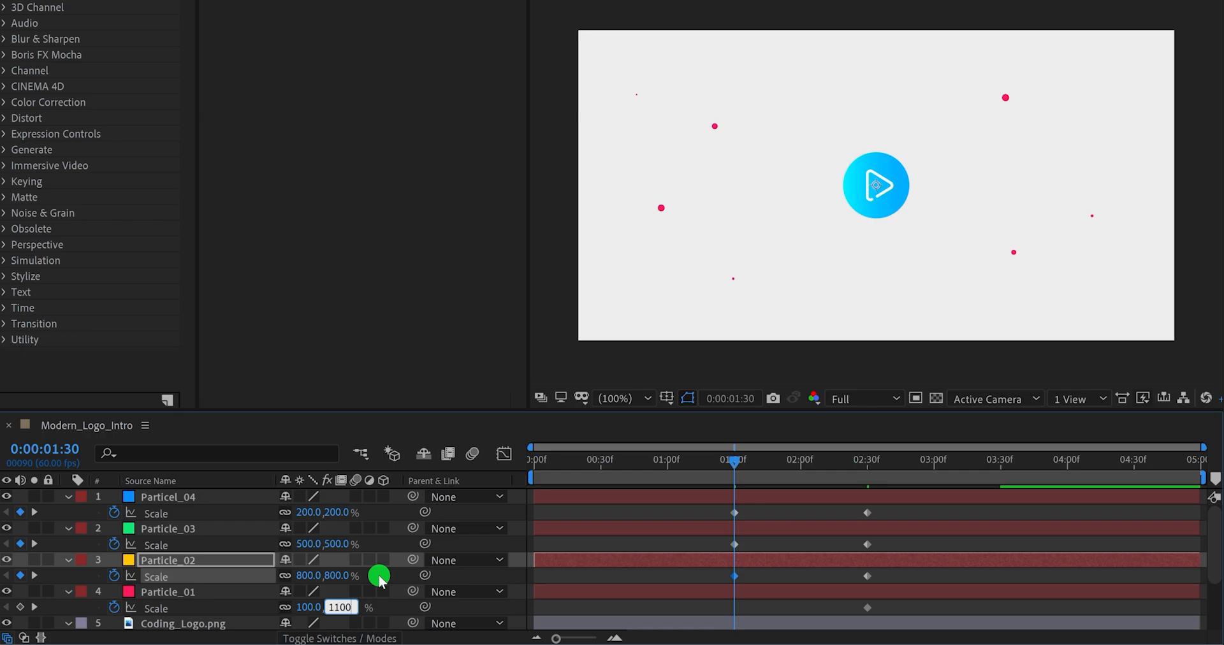
{"action": "key", "text": "Return"}
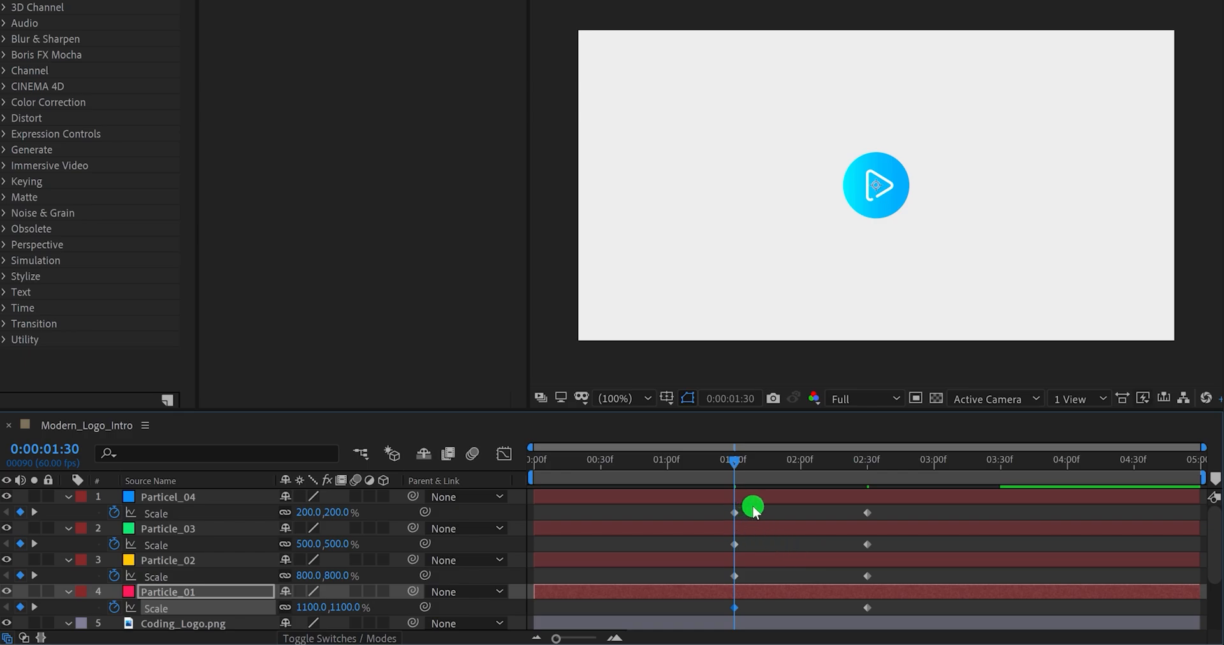
Step: Set the work area start to 0:00:01:30 and play back the particle animation
{"action": "key", "text": "b"}
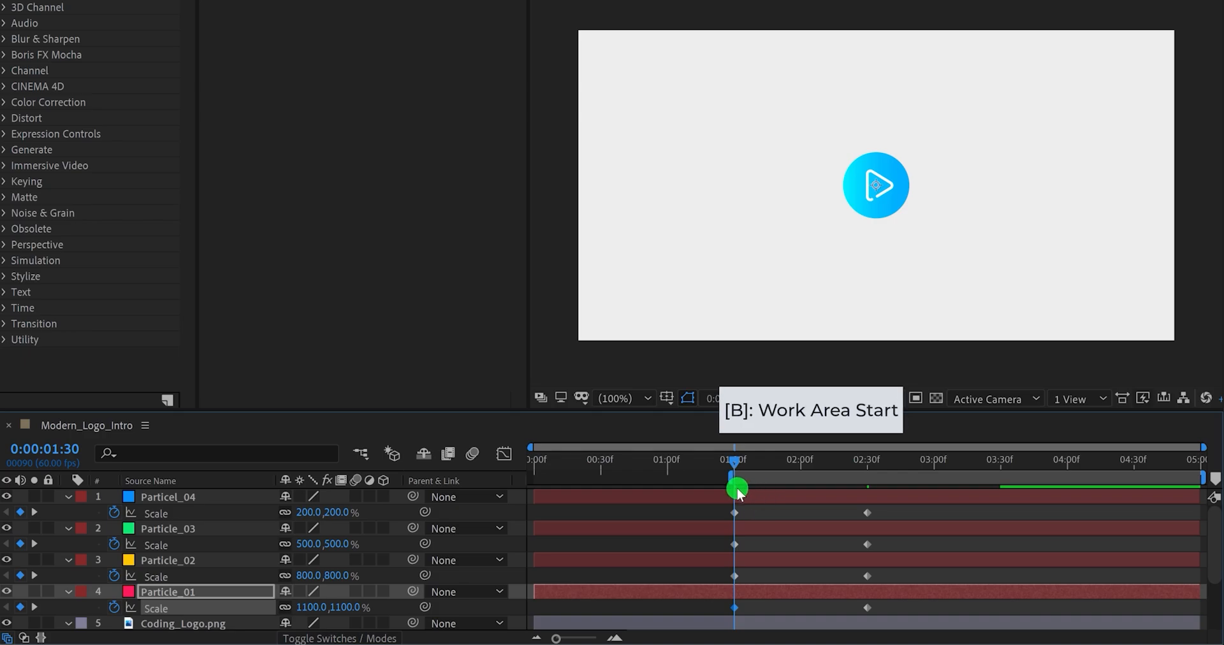
{"action": "key", "text": "space"}
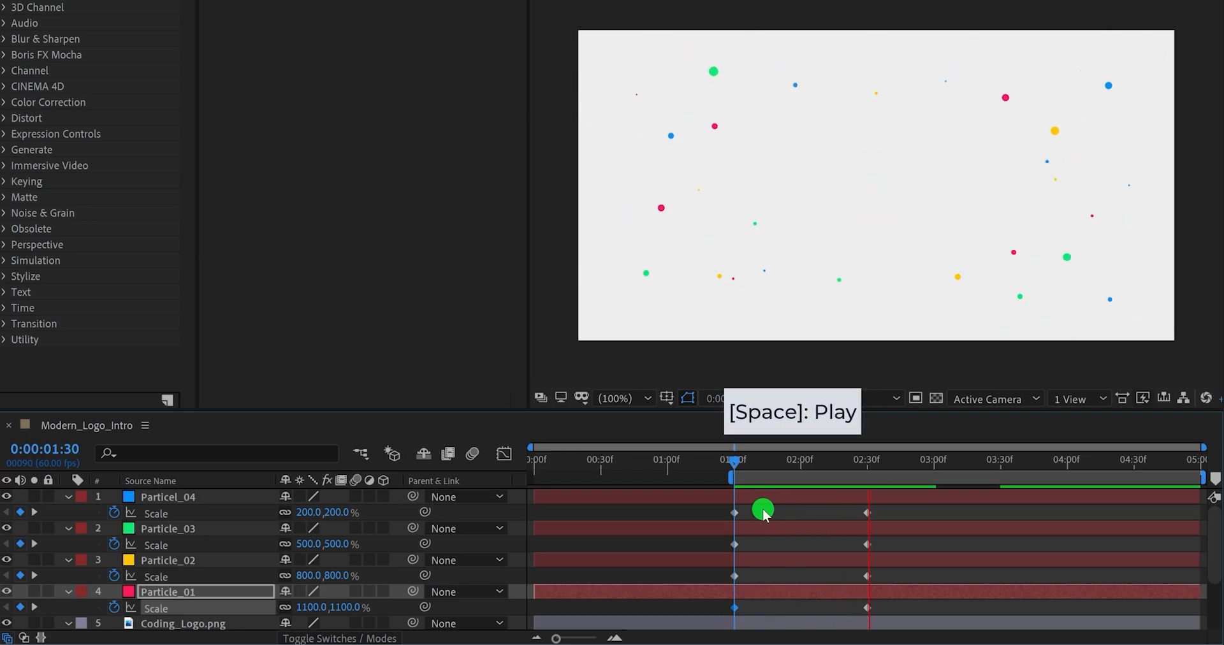
Step: Copy Particle_01's 1100% Scale keyframe from 0:00:01:30 to 0:00:03:30, in line with the Coding logo's last Scale keyframe
{"action": "key", "text": "space"}
{"action": "left_click_drag", "start_coordinate": [740, 465], "coordinate": [866, 543]}
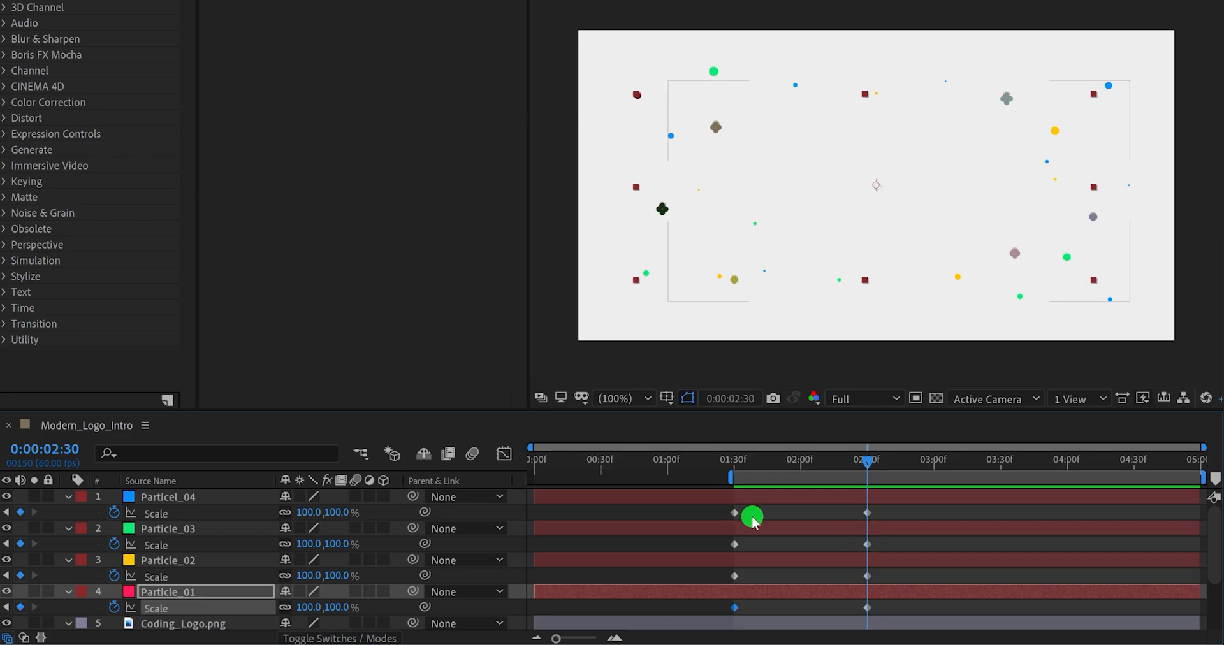
{"action": "scroll", "coordinate": [786, 541], "scroll_direction": "down", "scroll_amount": 3}
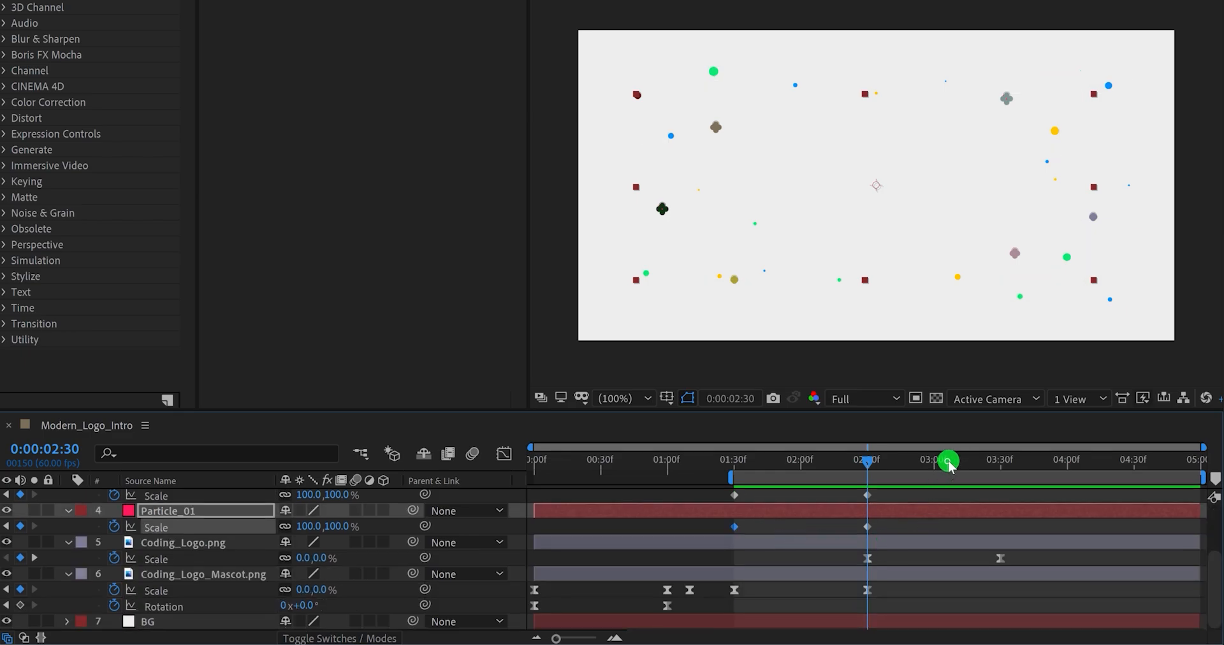
{"action": "left_click_drag", "start_coordinate": [948, 464], "coordinate": [996, 565]}
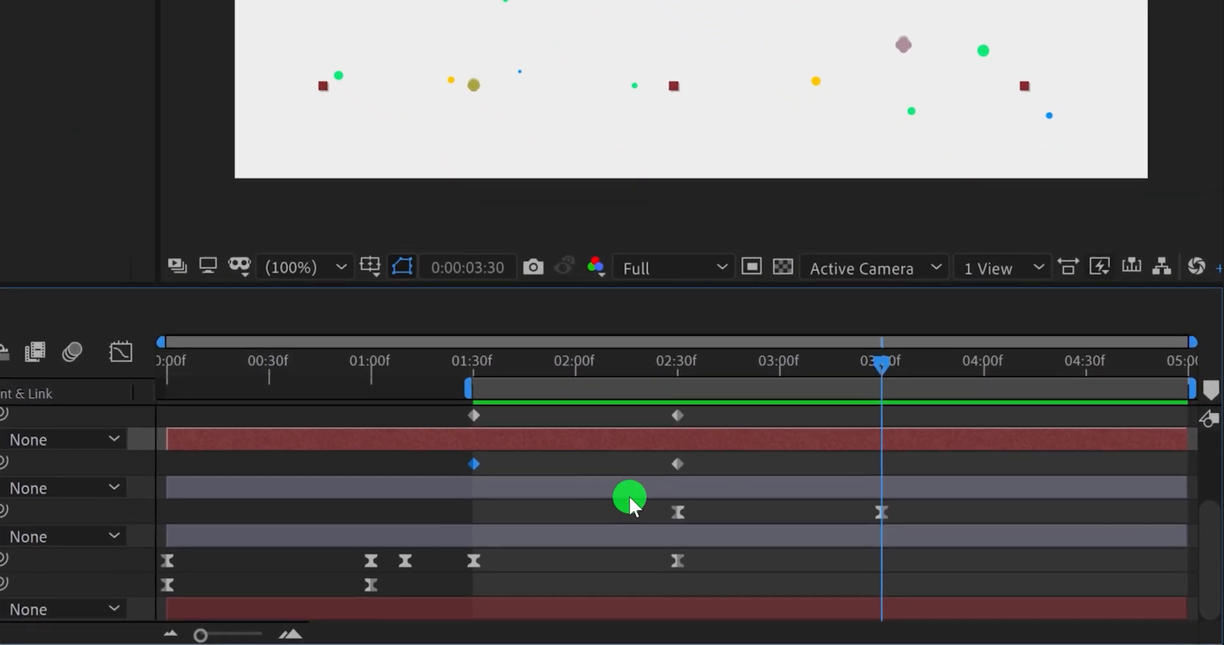
{"action": "left_click", "coordinate": [513, 464]}
{"action": "left_click", "coordinate": [475, 466]}
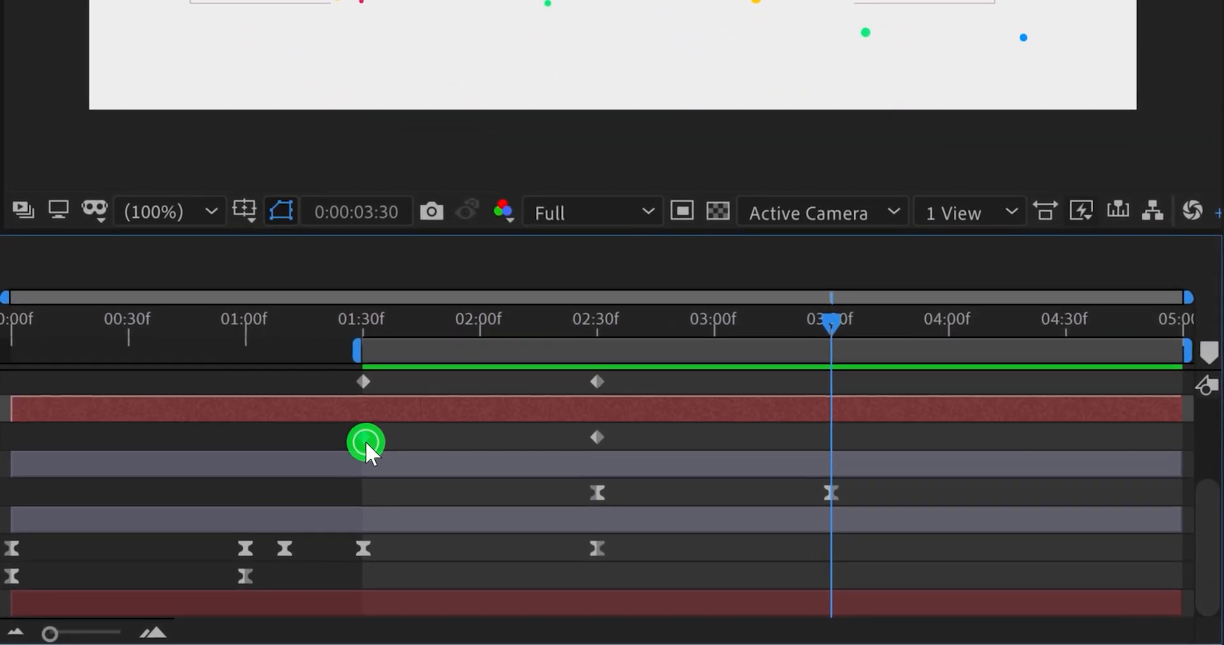
{"action": "key", "text": "ctrl+c"}
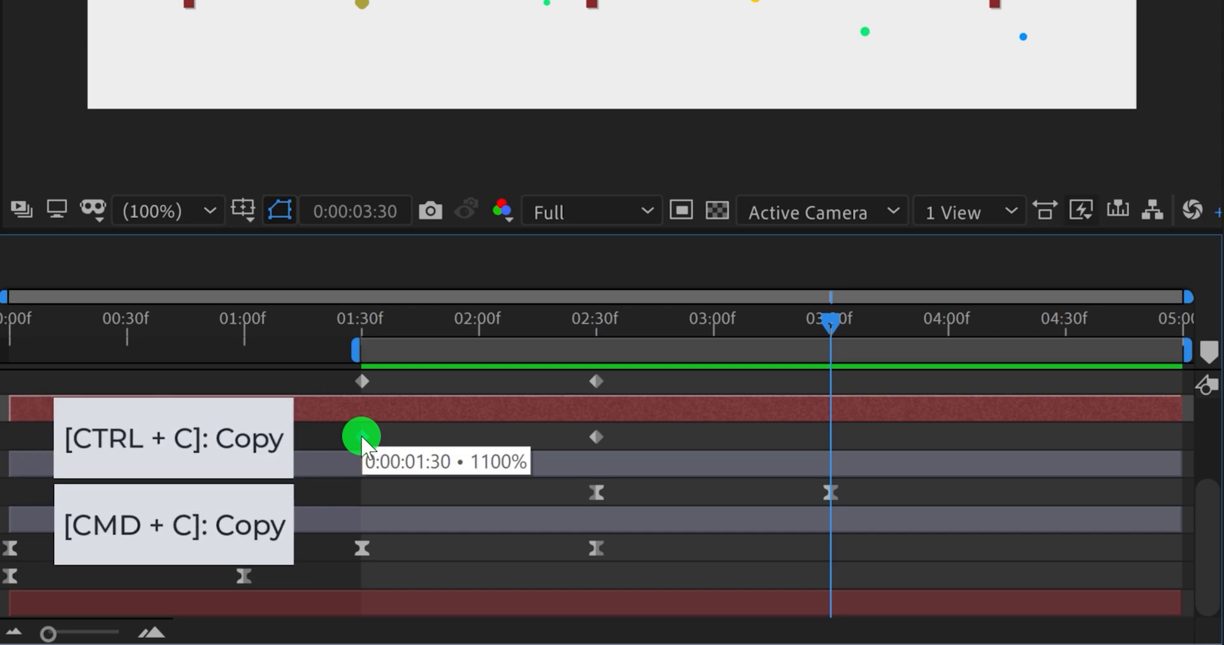
{"action": "key", "text": "ctrl+v"}
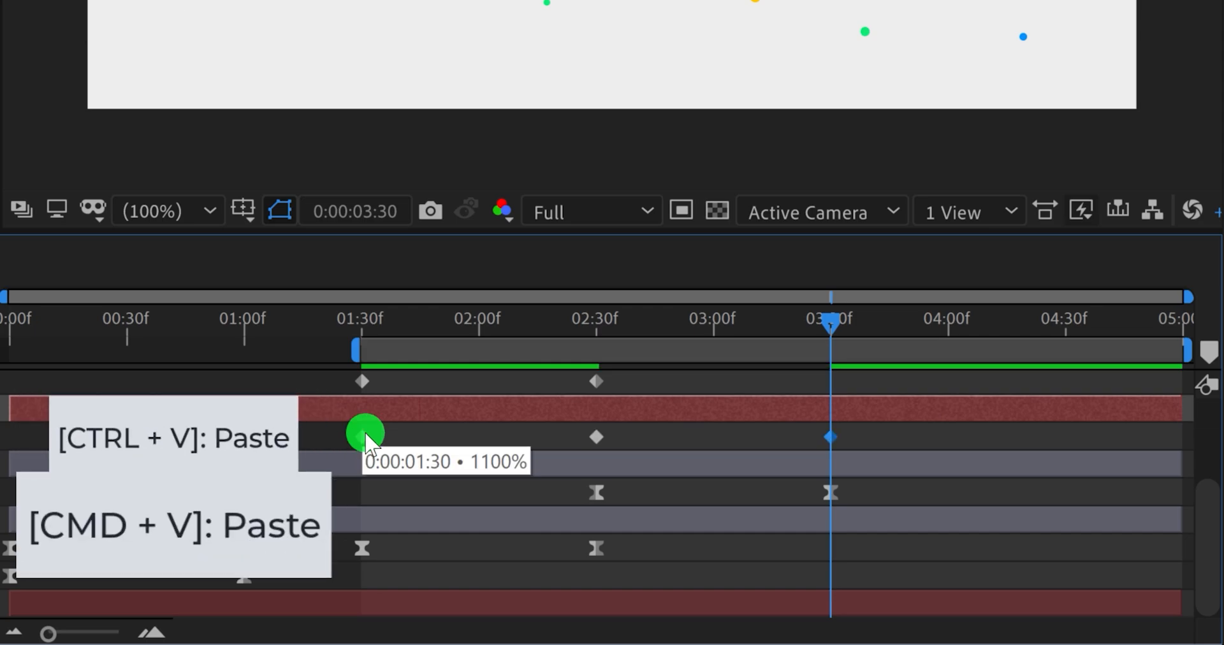
Step: Copy the 0:00:01:30 Scale keyframes of Particle_02, Particle_03 and Particel_04 to 0:00:03:30 on their own layers
{"action": "left_click", "coordinate": [362, 382]}
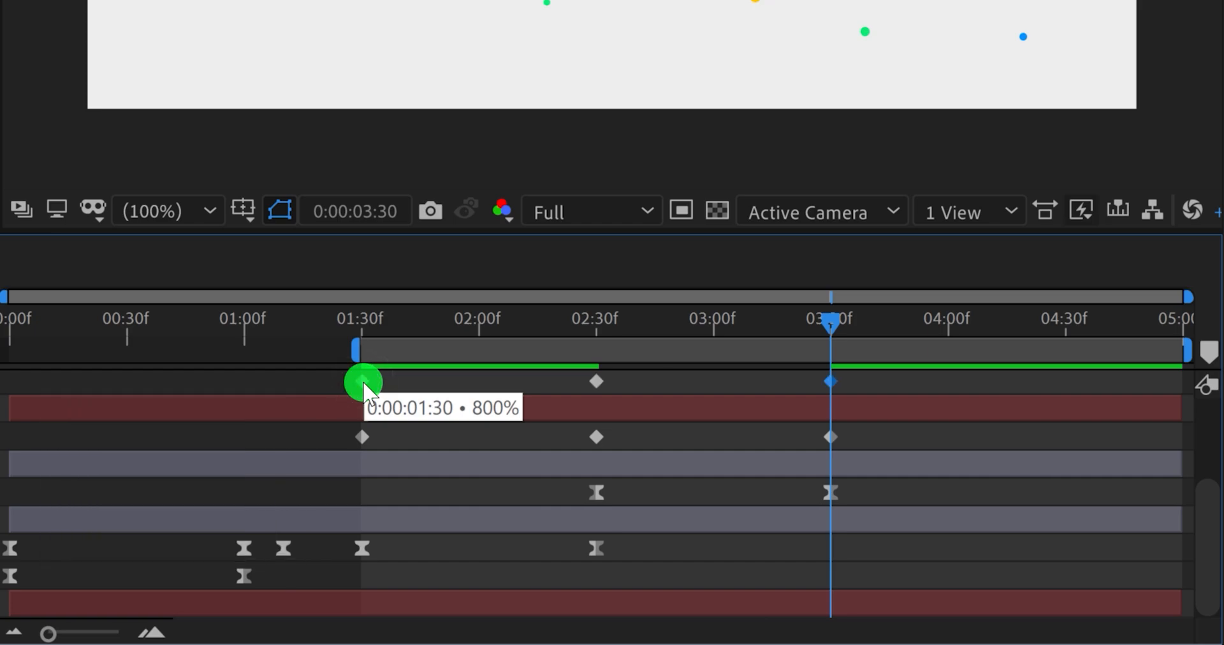
{"action": "scroll", "coordinate": [424, 446], "scroll_direction": "up", "scroll_amount": 5}
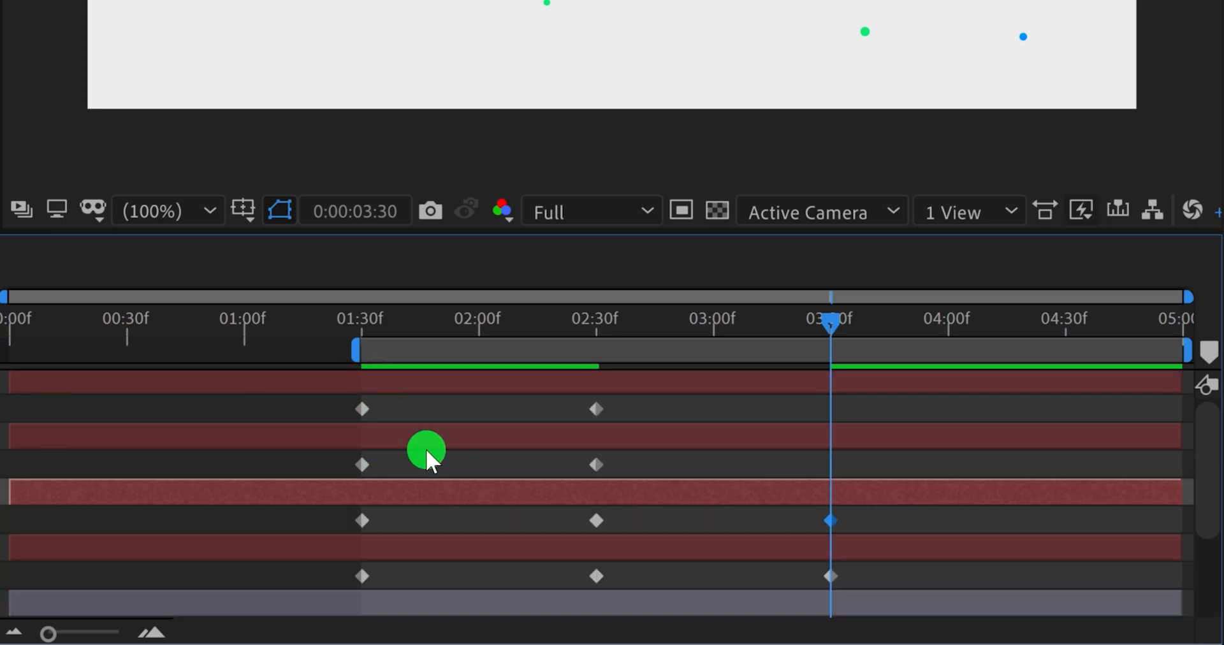
{"action": "left_click", "coordinate": [363, 468]}
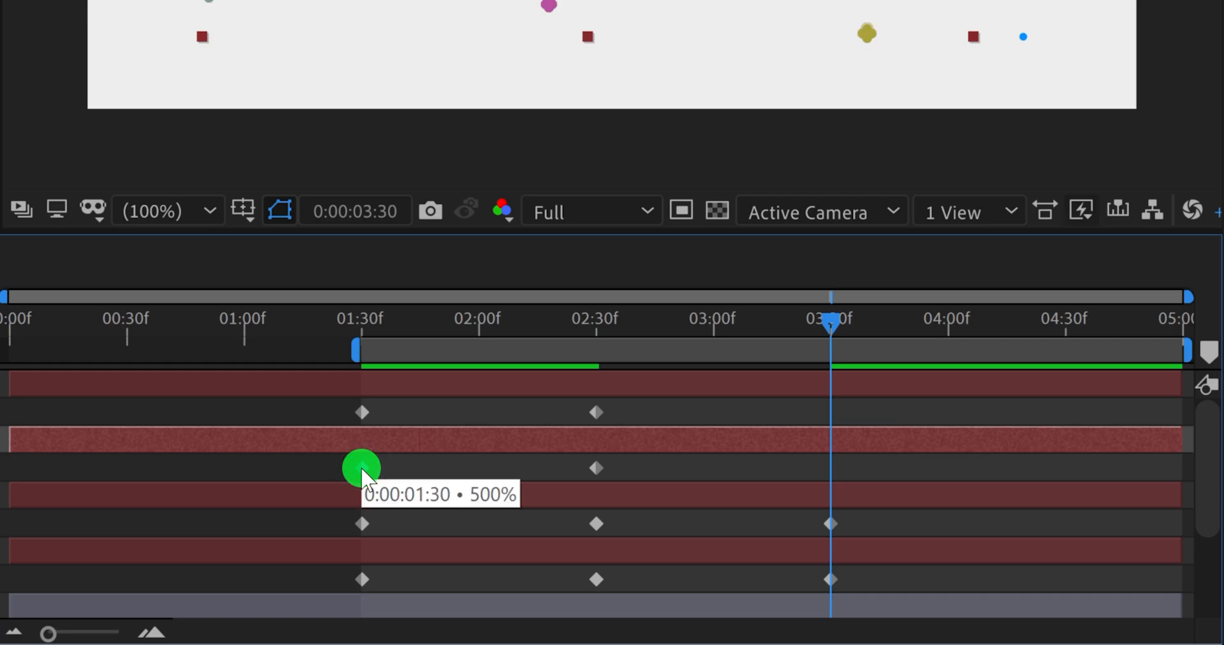
{"action": "left_click", "coordinate": [363, 412]}
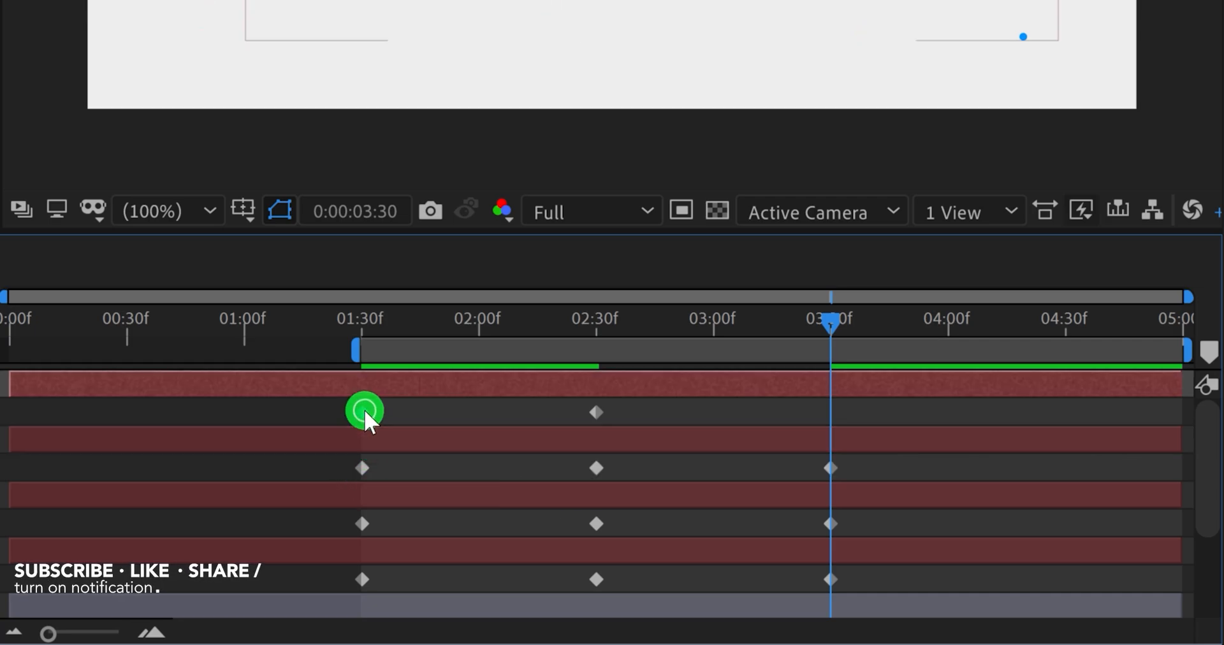
{"action": "key", "text": "ctrl+c"}
{"action": "key", "text": "ctrl+v"}
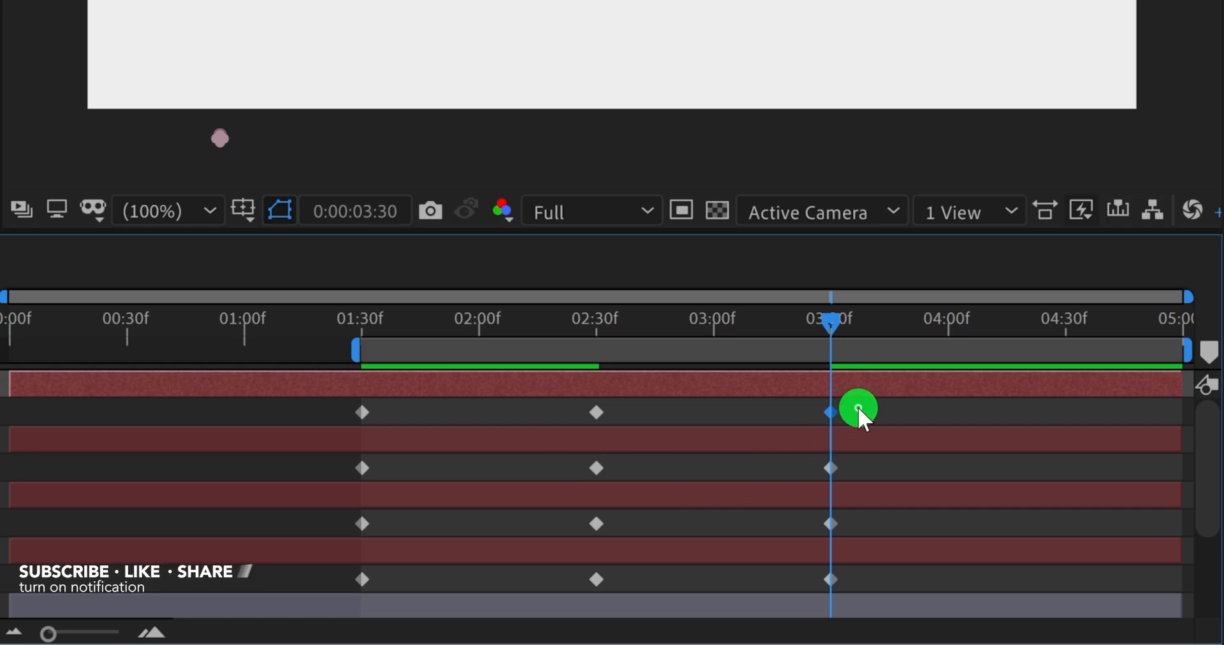
Step: Apply Easy Ease to all Scale keyframes of the four particle layers
{"action": "left_click_drag", "start_coordinate": [858, 409], "coordinate": [351, 582]}
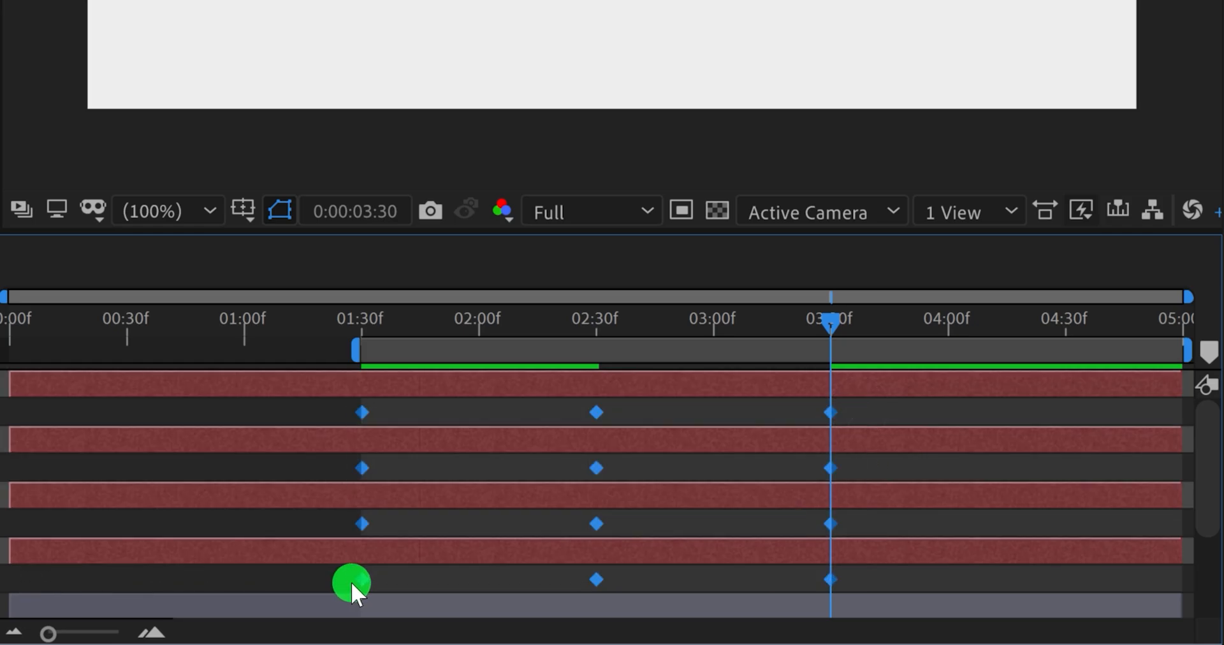
{"action": "right_click", "coordinate": [360, 576]}
{"action": "mouse_move", "coordinate": [472, 557]}
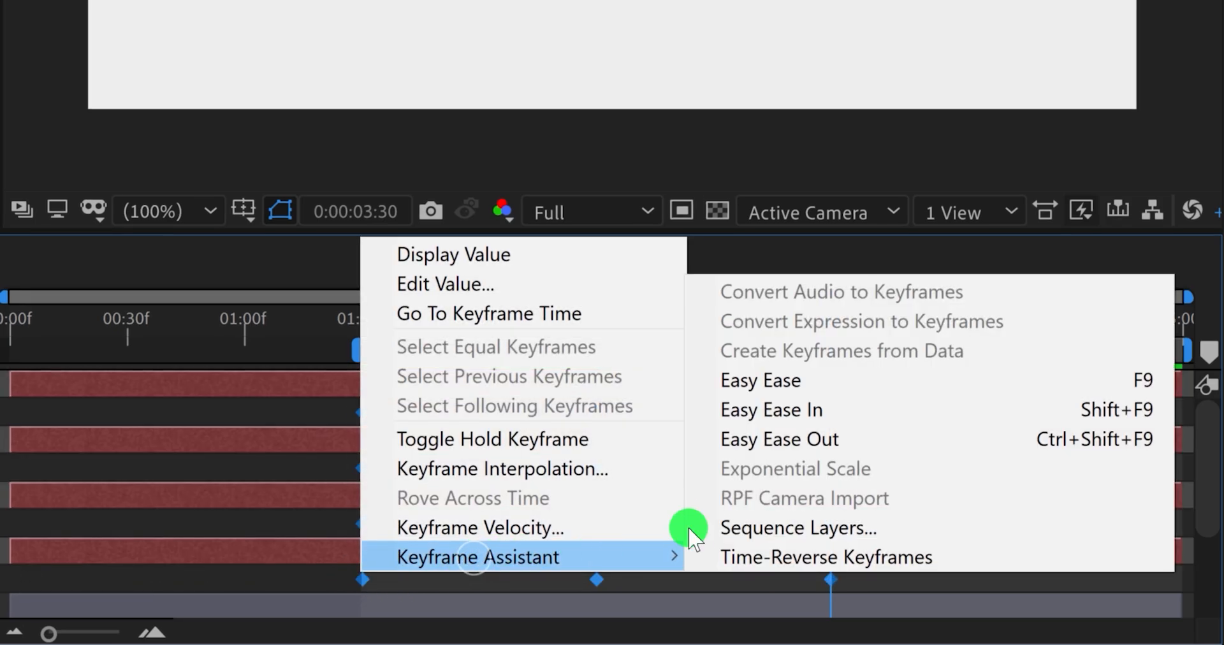
{"action": "left_click", "coordinate": [862, 381]}
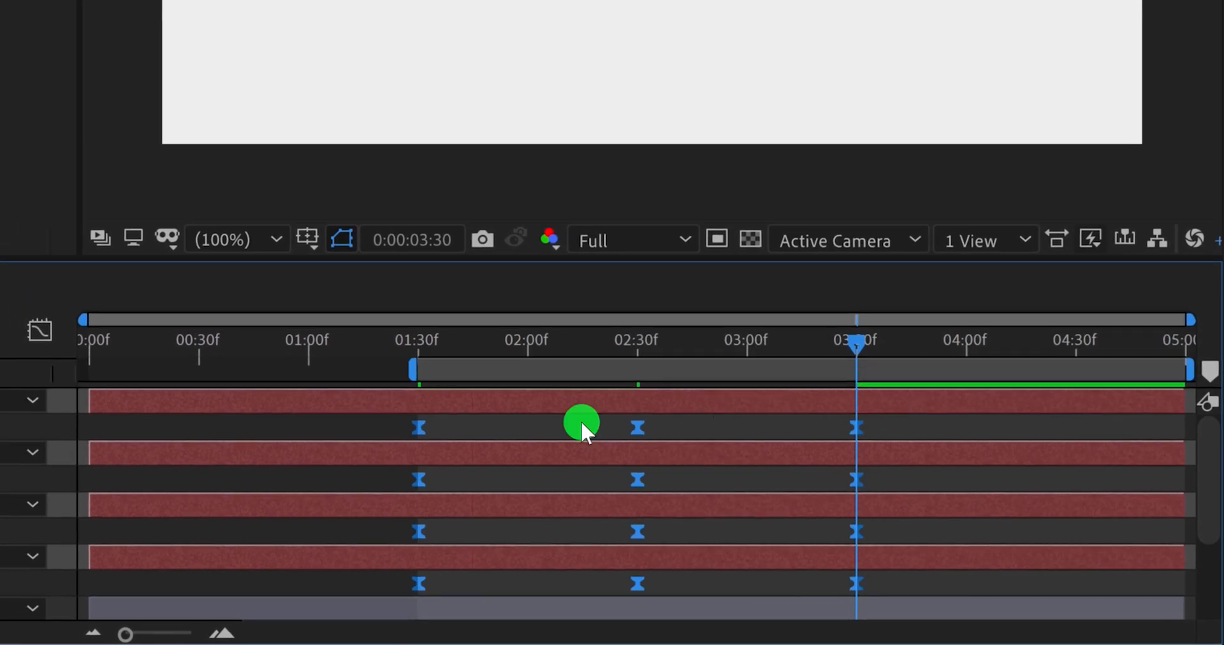
Step: In the speed graph, lengthen the influence handles of the particle layers' Scale keyframes so both speed curves peak sharply midway
{"action": "left_click", "coordinate": [60, 336]}
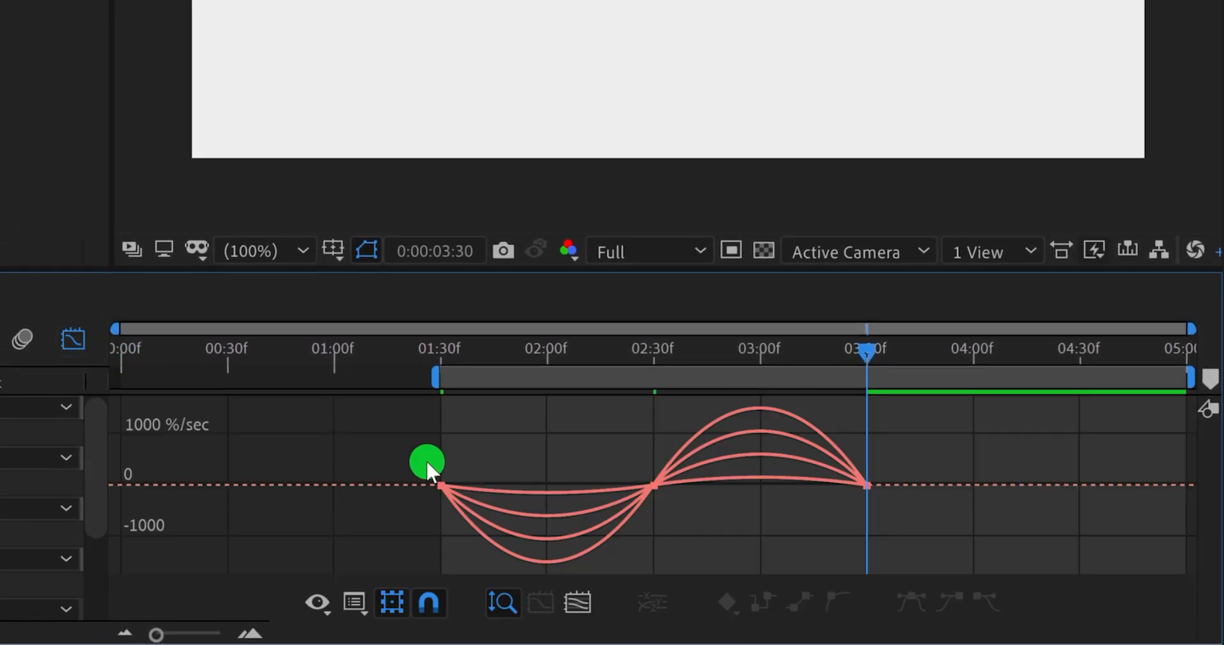
{"action": "left_click_drag", "start_coordinate": [470, 506], "coordinate": [471, 507]}
{"action": "left_click_drag", "start_coordinate": [477, 485], "coordinate": [554, 485]}
{"action": "left_click_drag", "start_coordinate": [610, 416], "coordinate": [668, 472]}
{"action": "left_click_drag", "start_coordinate": [617, 450], "coordinate": [552, 453]}
{"action": "left_click_drag", "start_coordinate": [626, 404], "coordinate": [758, 426]}
{"action": "left_click_drag", "start_coordinate": [891, 414], "coordinate": [770, 433]}
{"action": "left_click", "coordinate": [79, 341]}
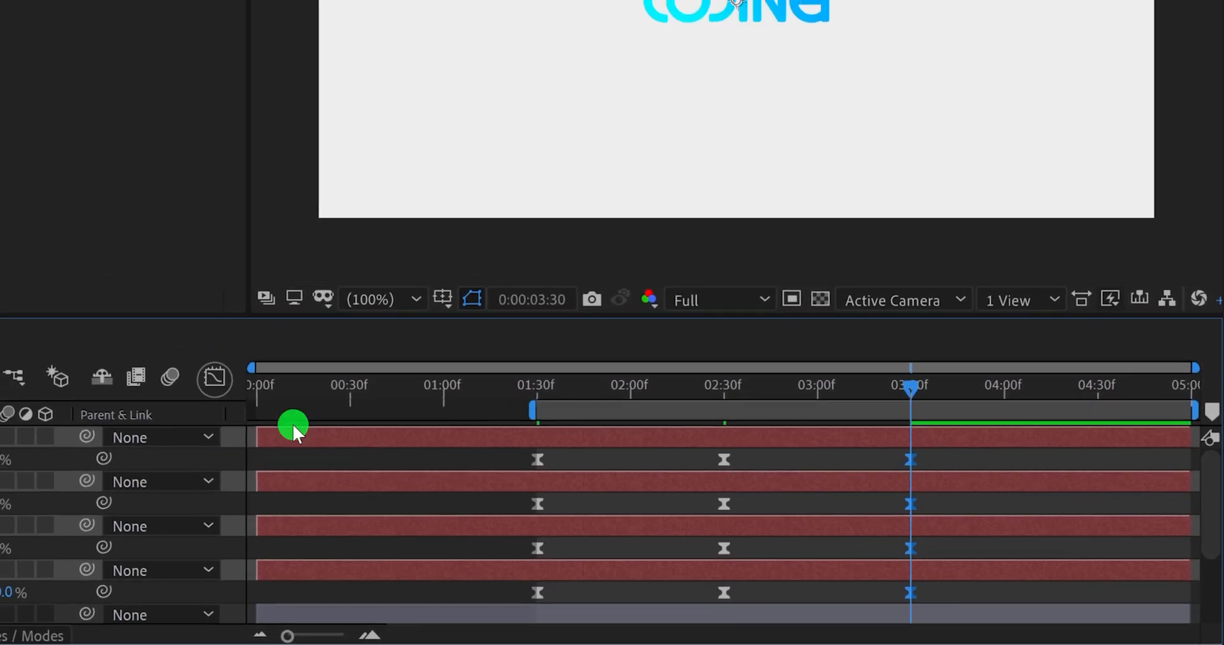
Step: Preview the particles, set the work area from the composition's start to just past 0:00:03:30, and play back the intro
{"action": "key", "text": "space"}
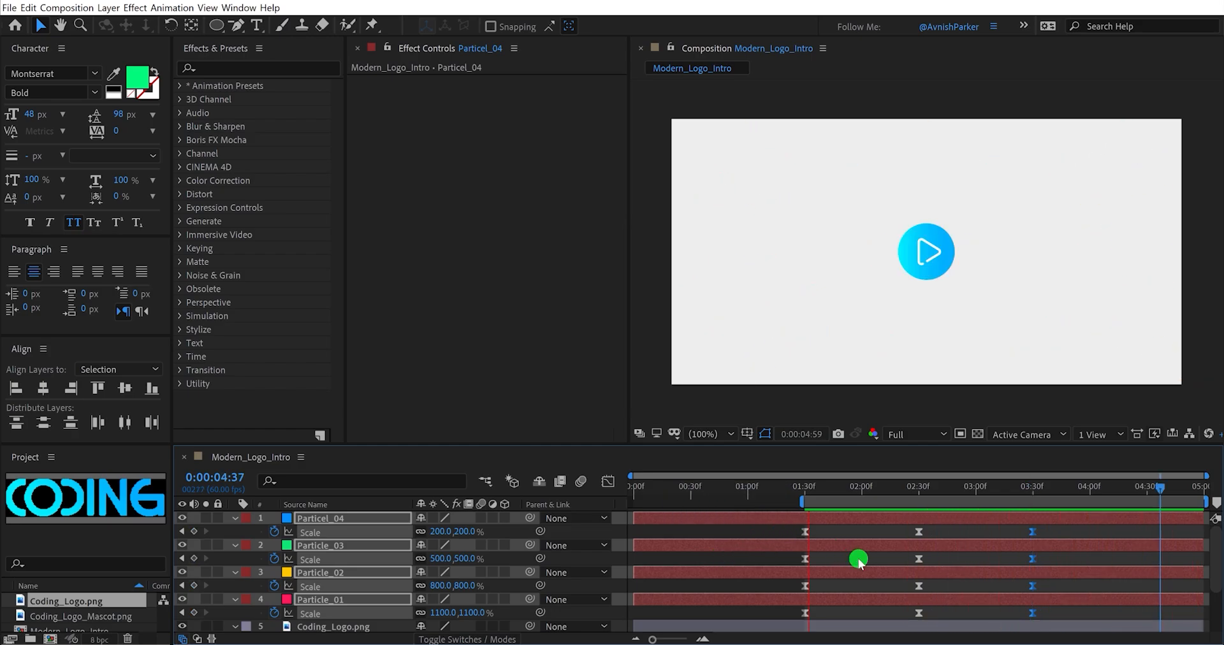
{"action": "left_click", "coordinate": [970, 532]}
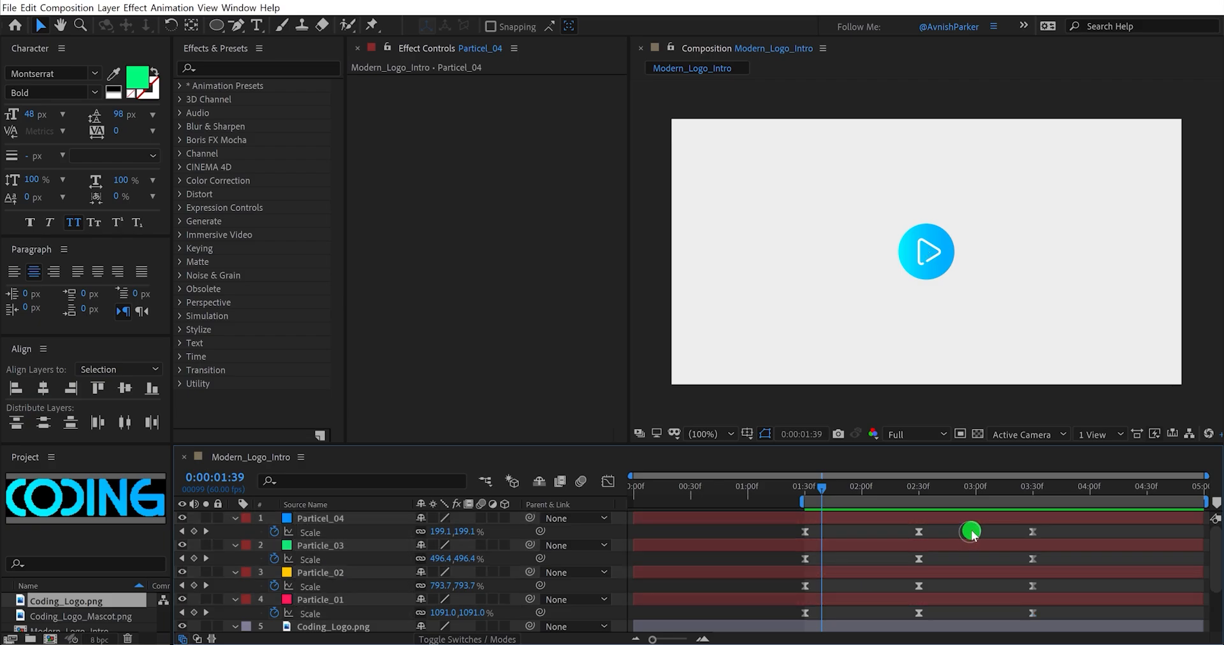
{"action": "left_click", "coordinate": [792, 523]}
{"action": "left_click_drag", "start_coordinate": [802, 504], "coordinate": [604, 522]}
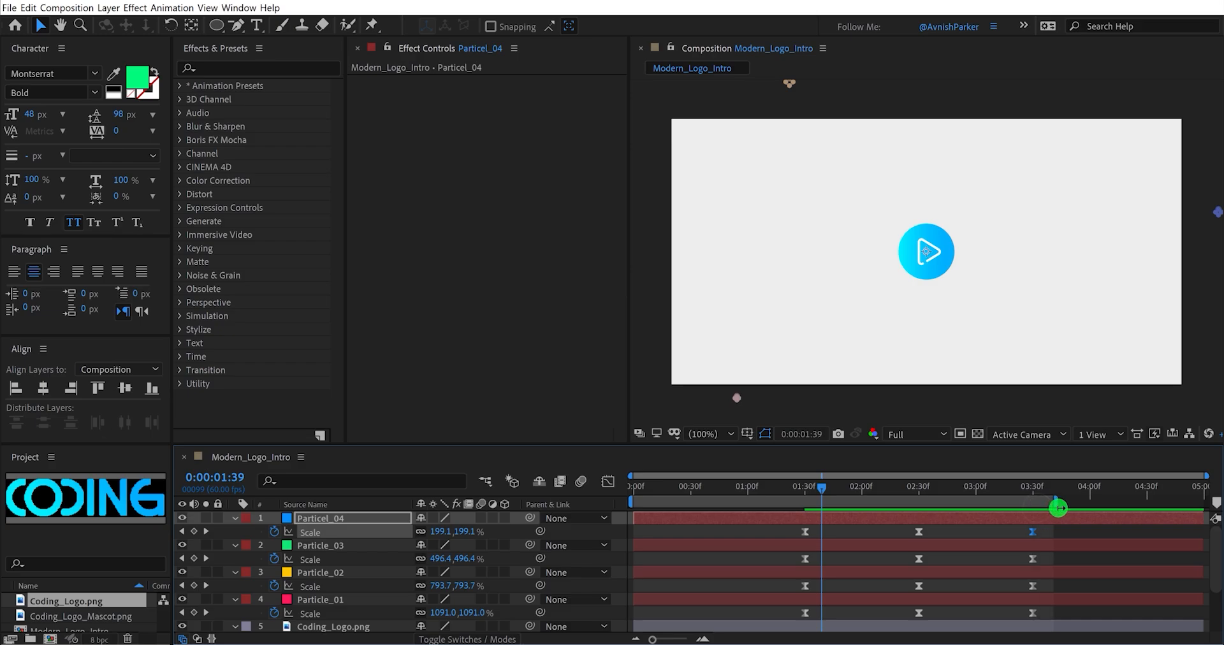
{"action": "key", "text": "space"}
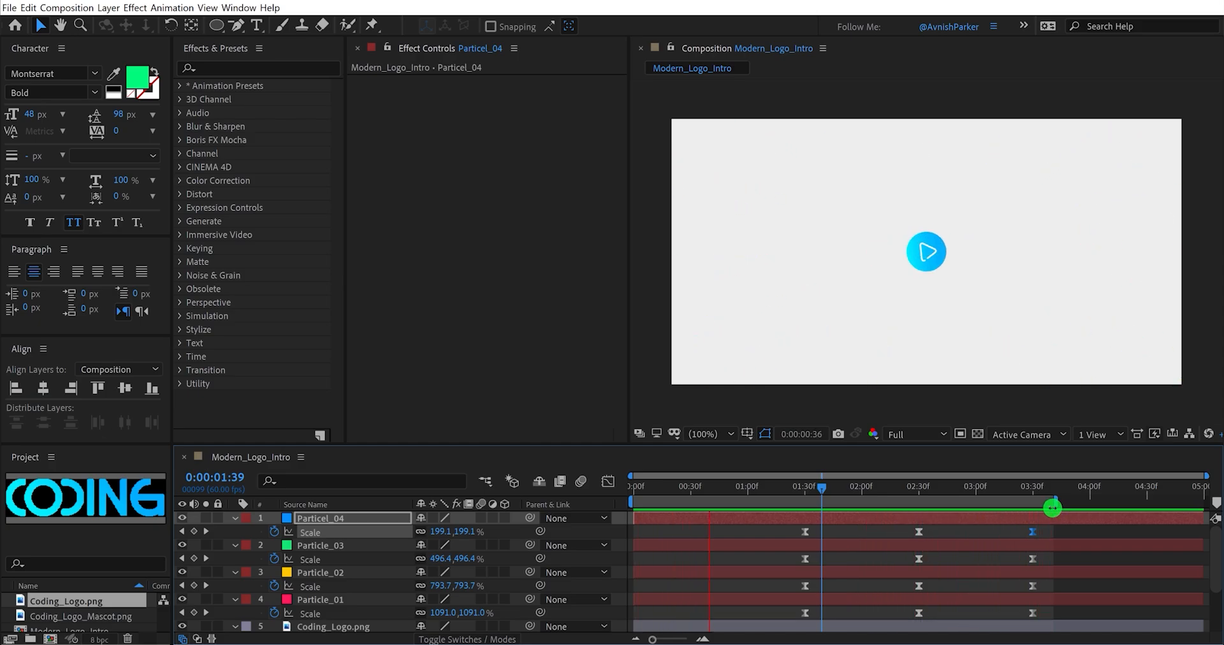
{"action": "left_click", "coordinate": [671, 492]}
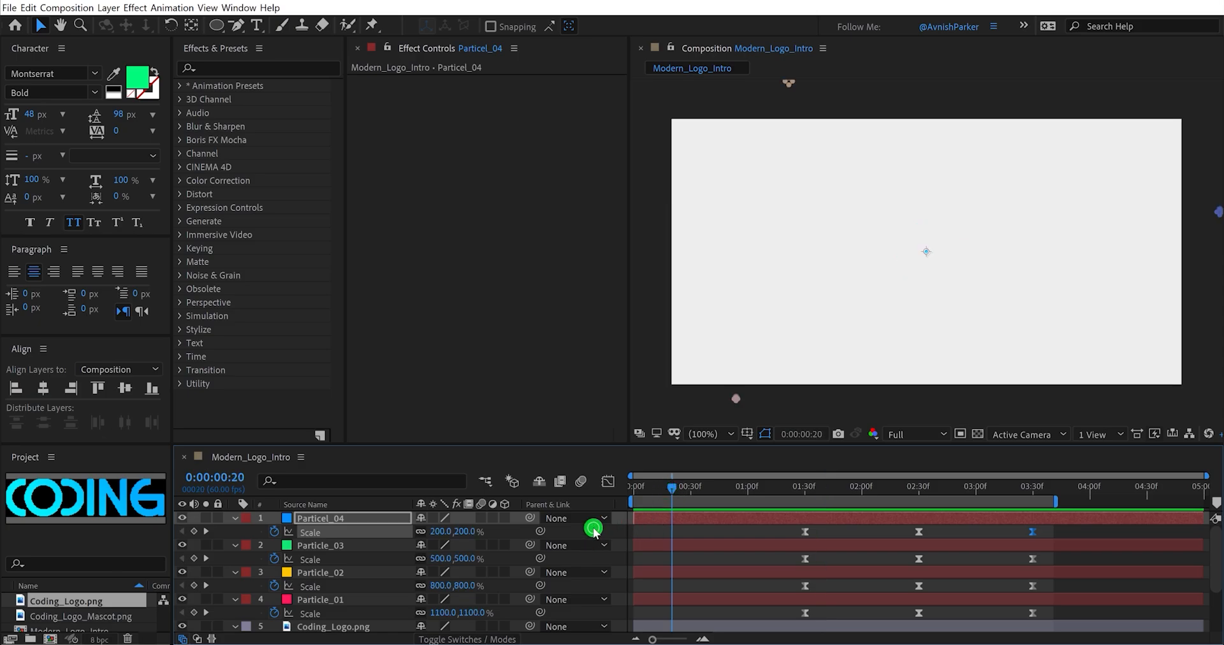
Step: Collapse the layer properties and add an adjustment layer named Focus between Particle_01 and Coding_Logo.png
{"action": "key", "text": "u"}
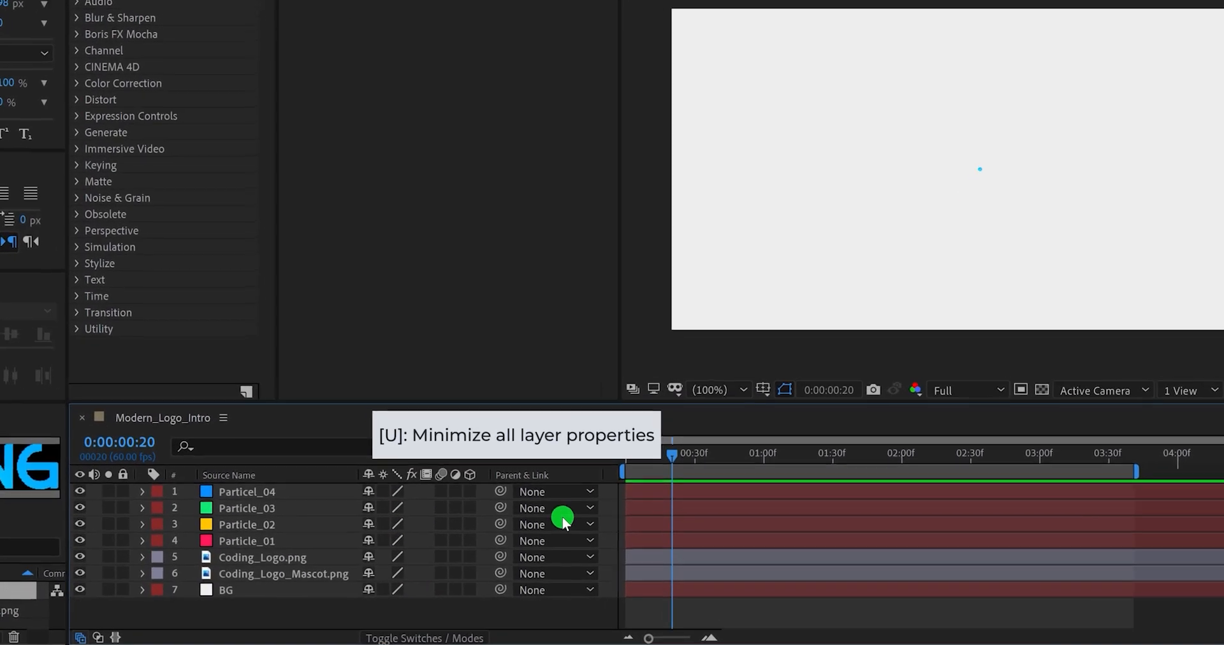
{"action": "right_click", "coordinate": [313, 615]}
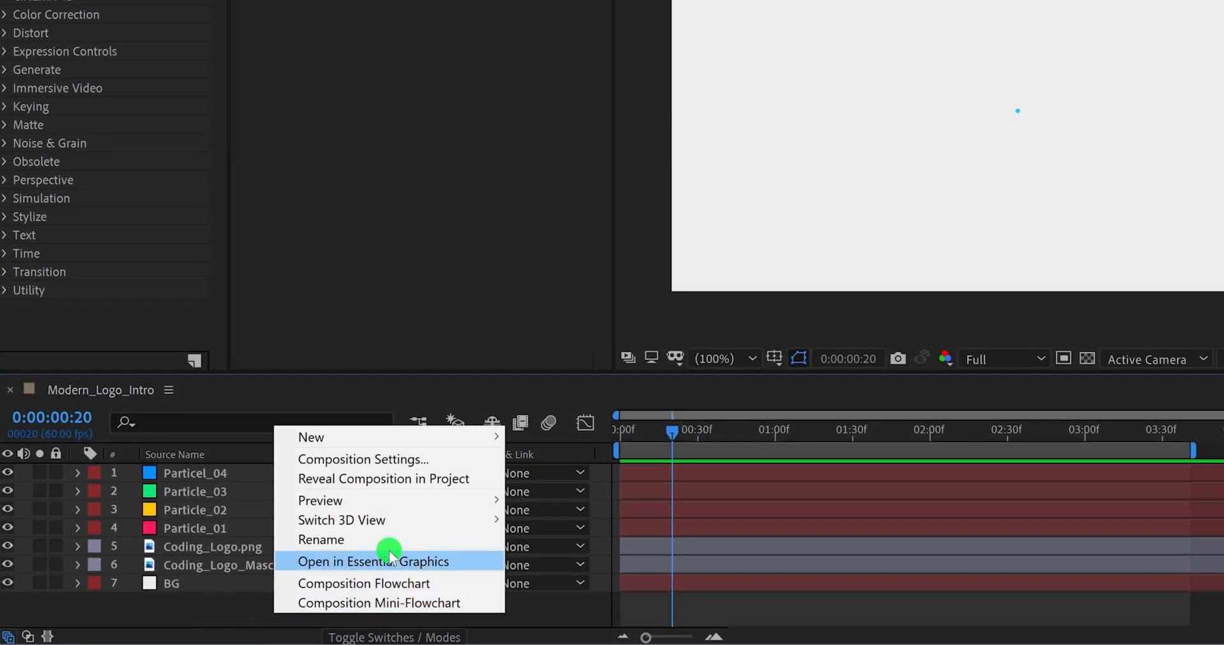
{"action": "mouse_move", "coordinate": [403, 434]}
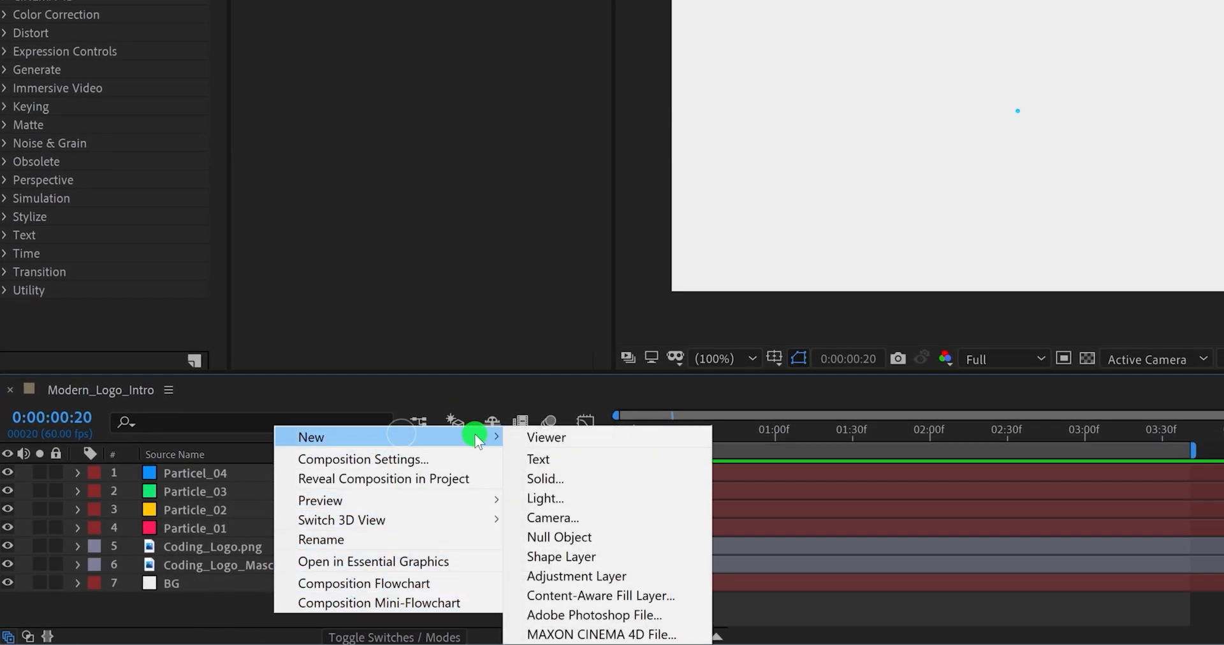
{"action": "left_click", "coordinate": [649, 577]}
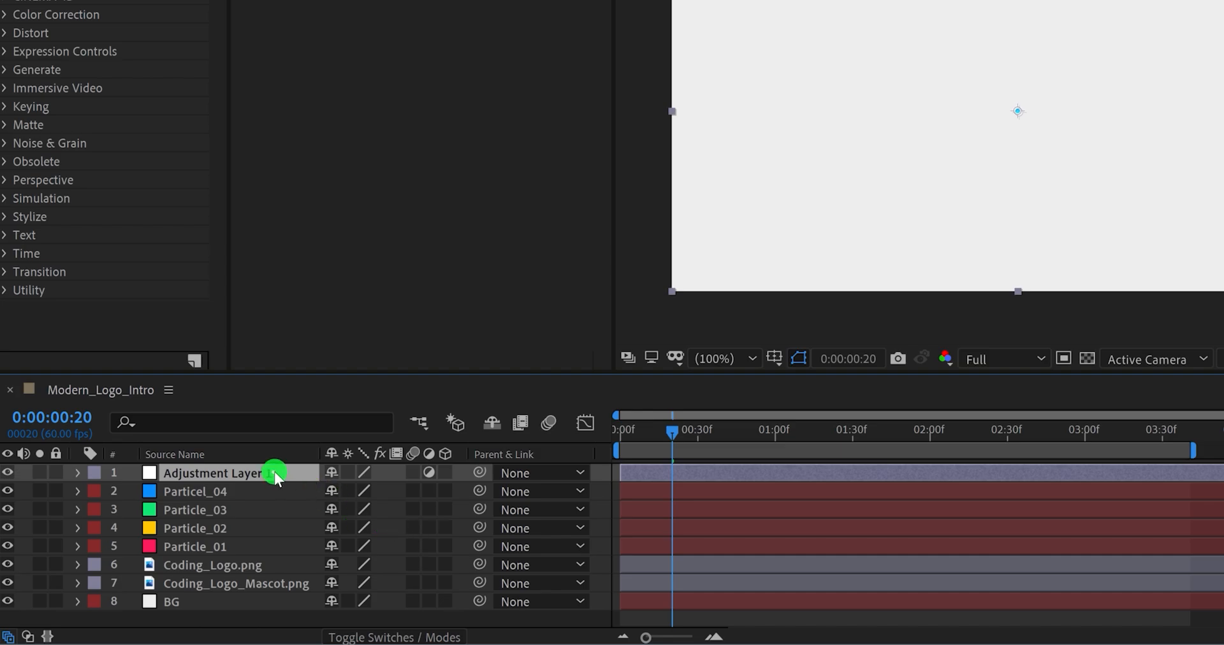
{"action": "left_click_drag", "start_coordinate": [276, 474], "coordinate": [278, 560]}
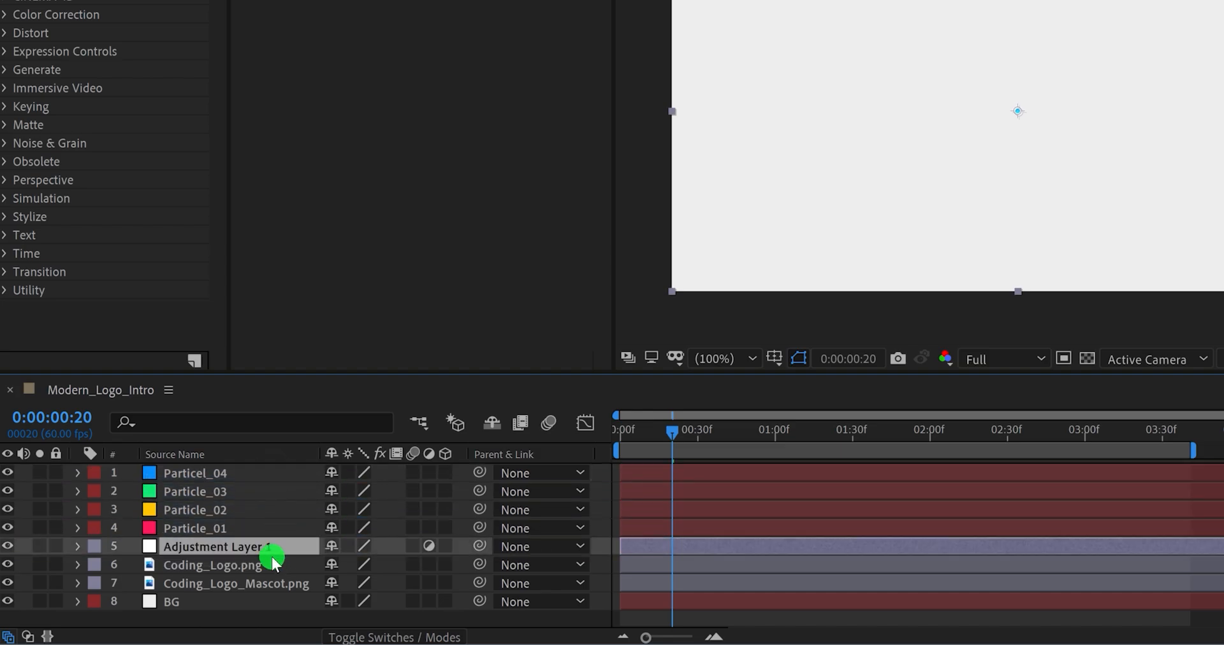
{"action": "key", "text": "Return"}
{"action": "type", "text": "Focus"}
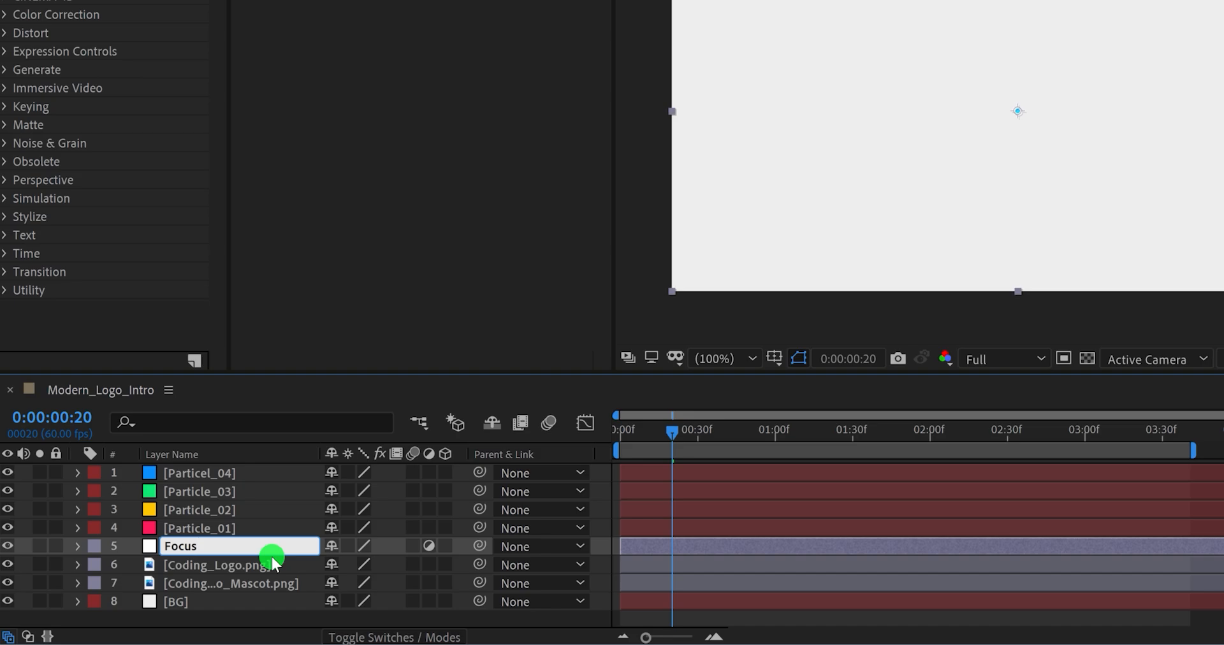
{"action": "key", "text": "Return"}
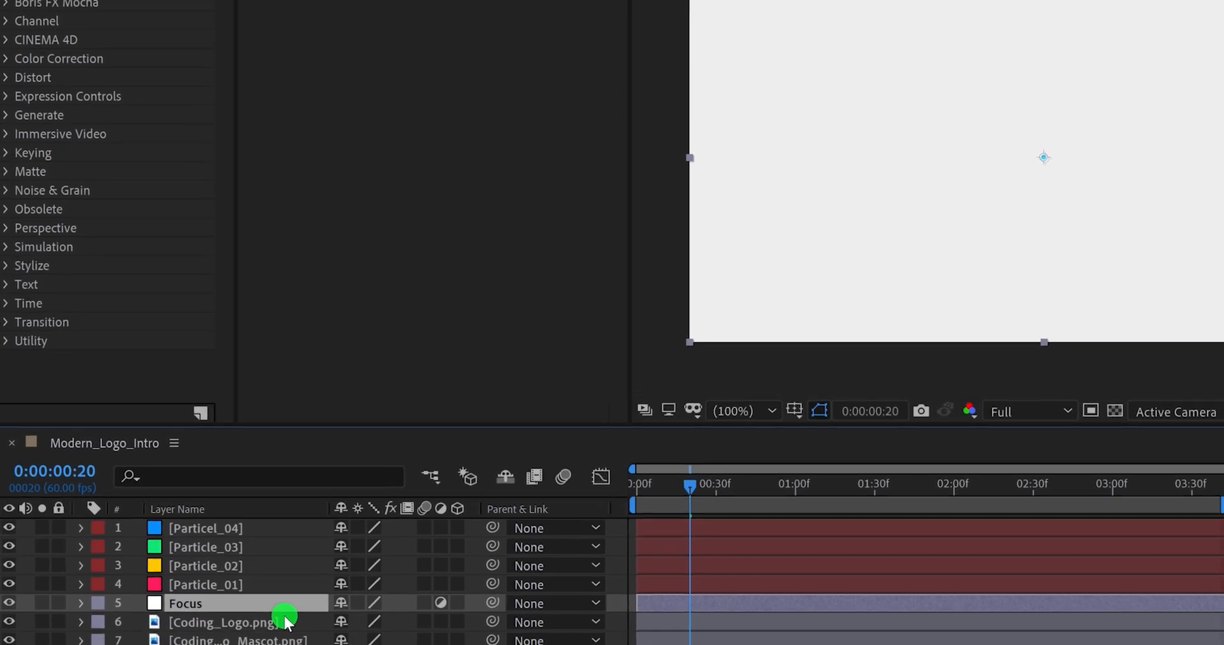
Step: Find the Fast Box Blur effect and apply it to the Focus layer
{"action": "left_click", "coordinate": [122, 19]}
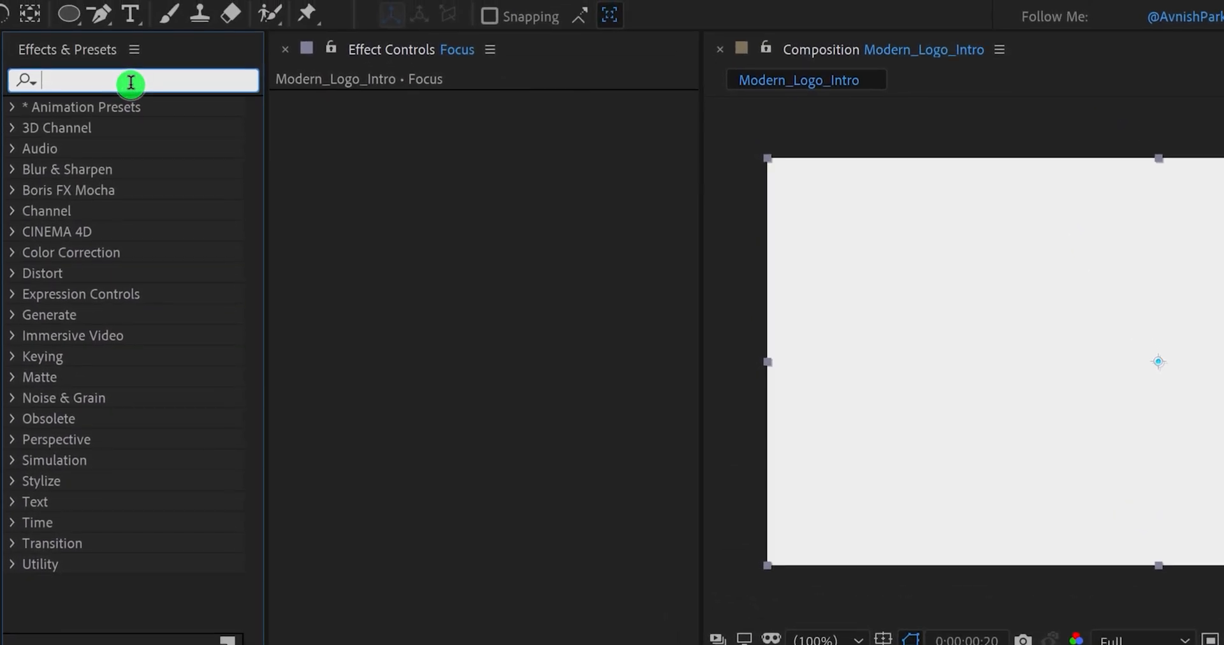
{"action": "type", "text": "fast"}
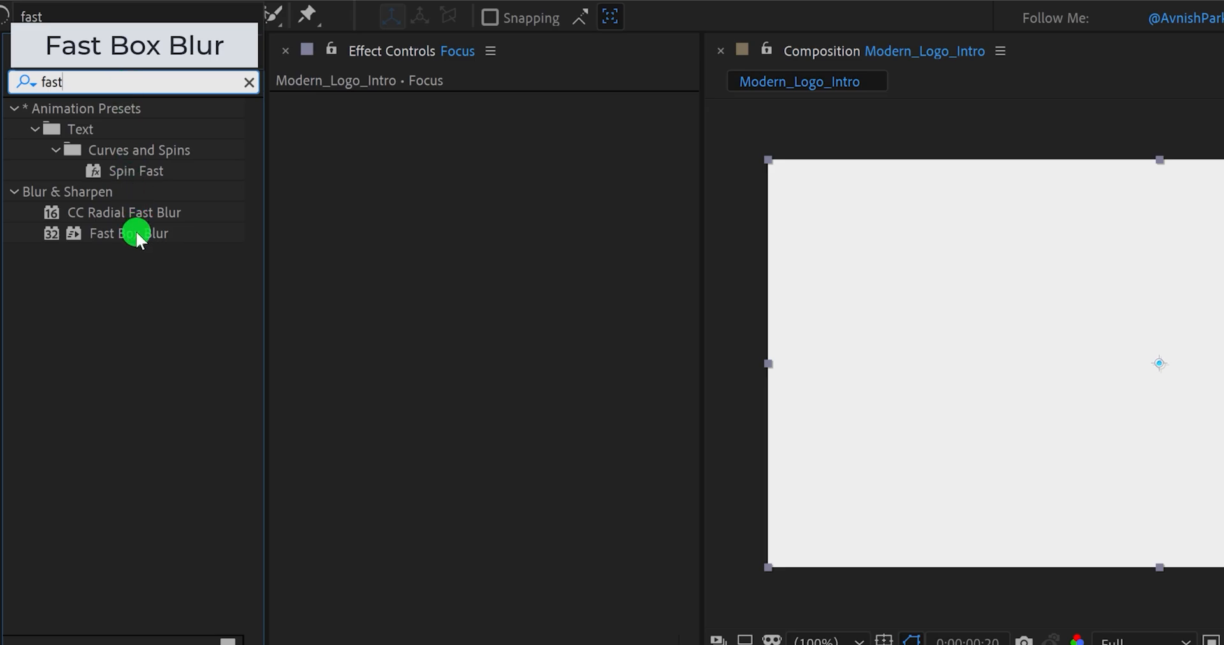
{"action": "left_click_drag", "start_coordinate": [134, 232], "coordinate": [350, 212]}
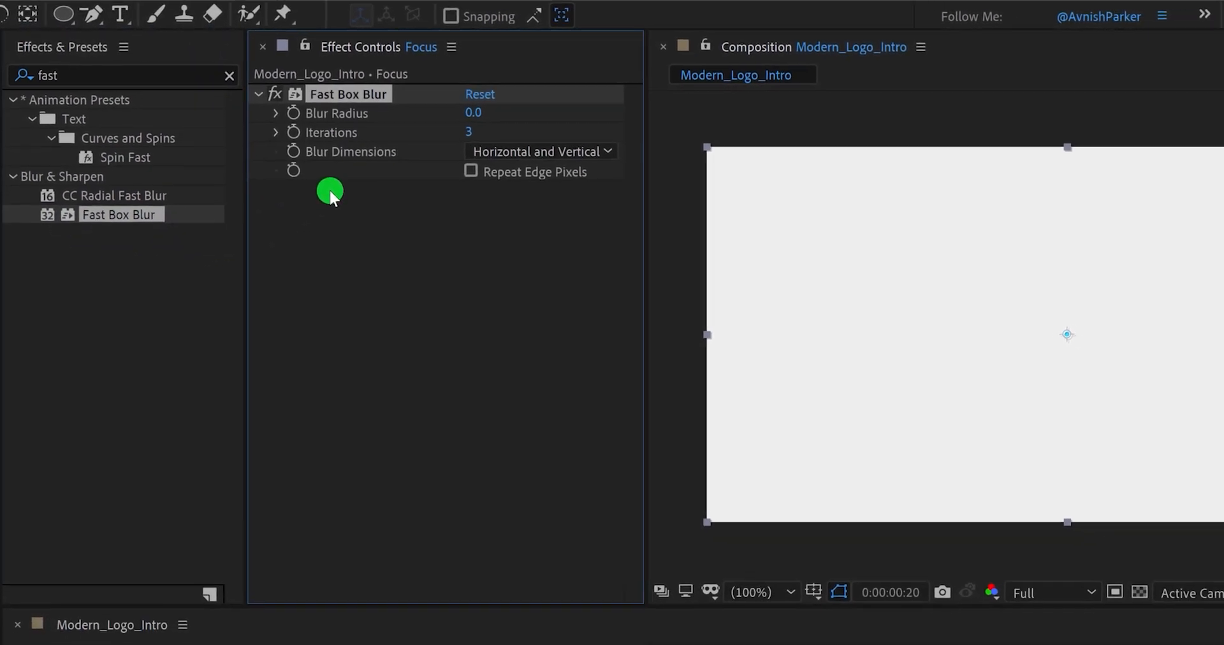
Step: Add a Blur Radius keyframe of 0 on the Focus layer at 0:00:00:36 and reveal it in the timeline
{"action": "left_click_drag", "start_coordinate": [580, 556], "coordinate": [611, 587]}
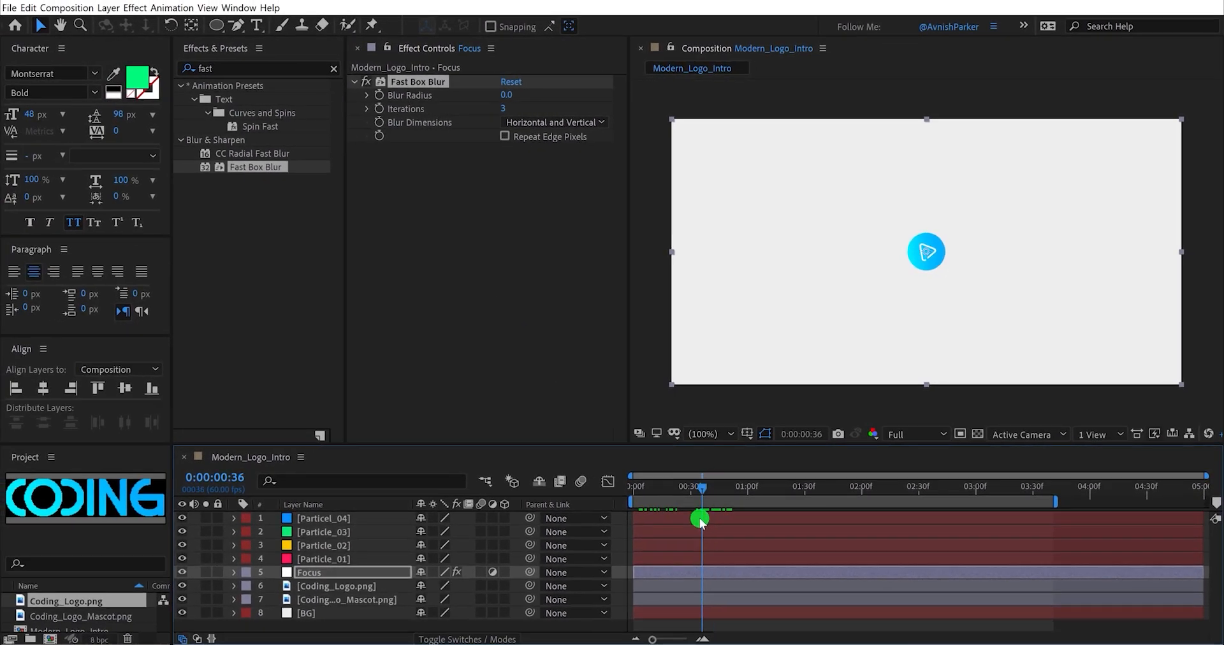
{"action": "left_click", "coordinate": [382, 96]}
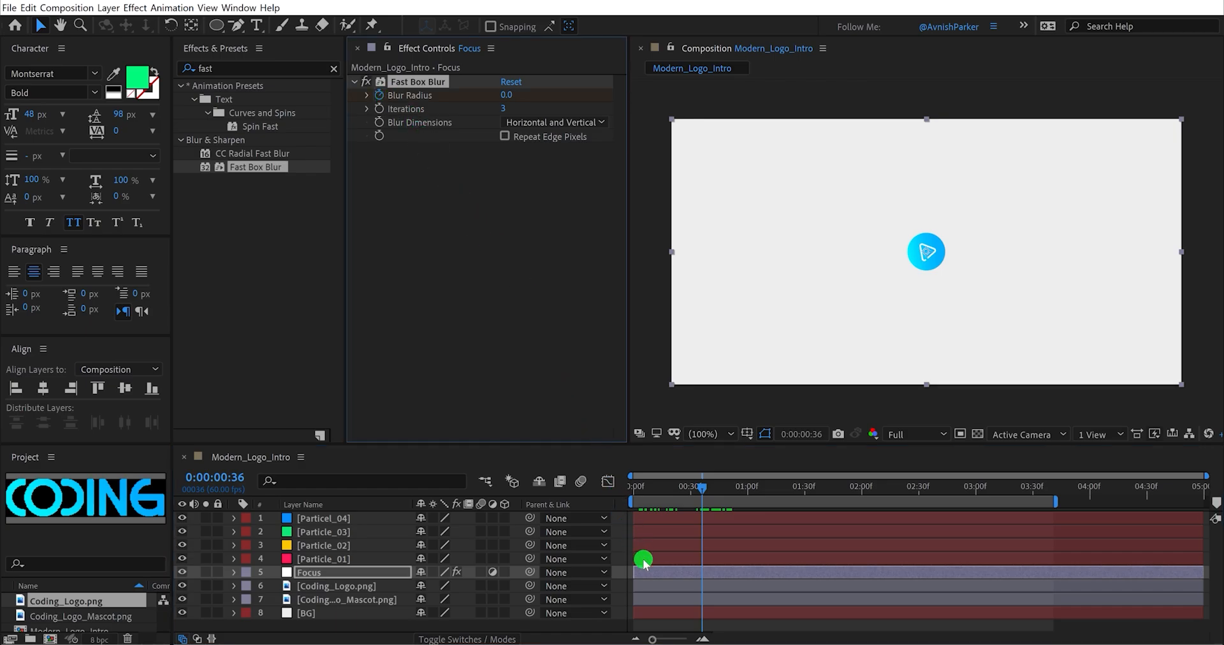
{"action": "key", "text": "u"}
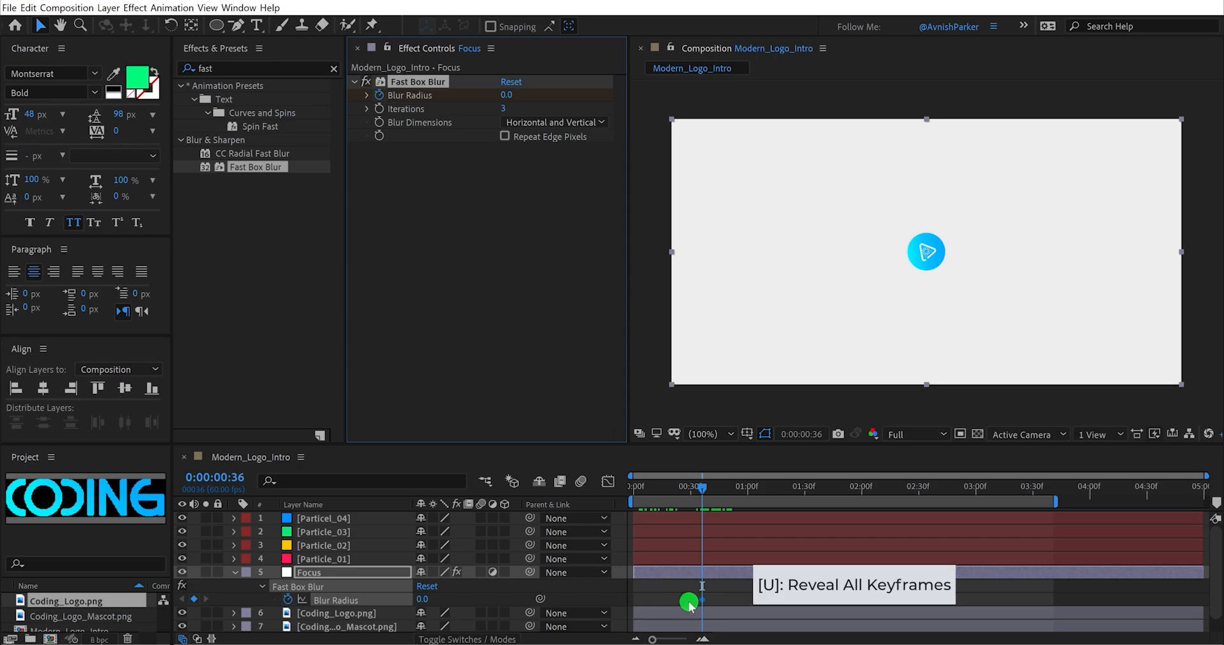
{"action": "left_click", "coordinate": [701, 598]}
Step: Add Blur Radius keyframes on the Focus layer with a value of 3 at 0:00:00:26 and 0 at 0:00:01:17
{"action": "left_click_drag", "start_coordinate": [696, 503], "coordinate": [677, 496]}
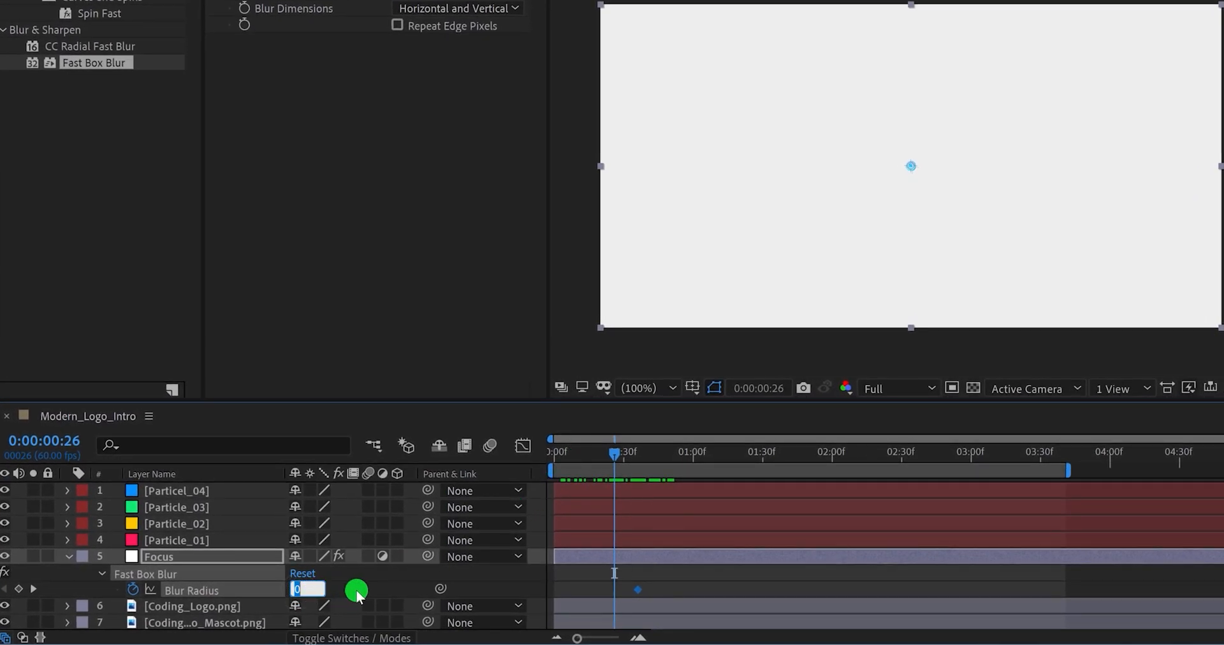
{"action": "key", "text": "Return"}
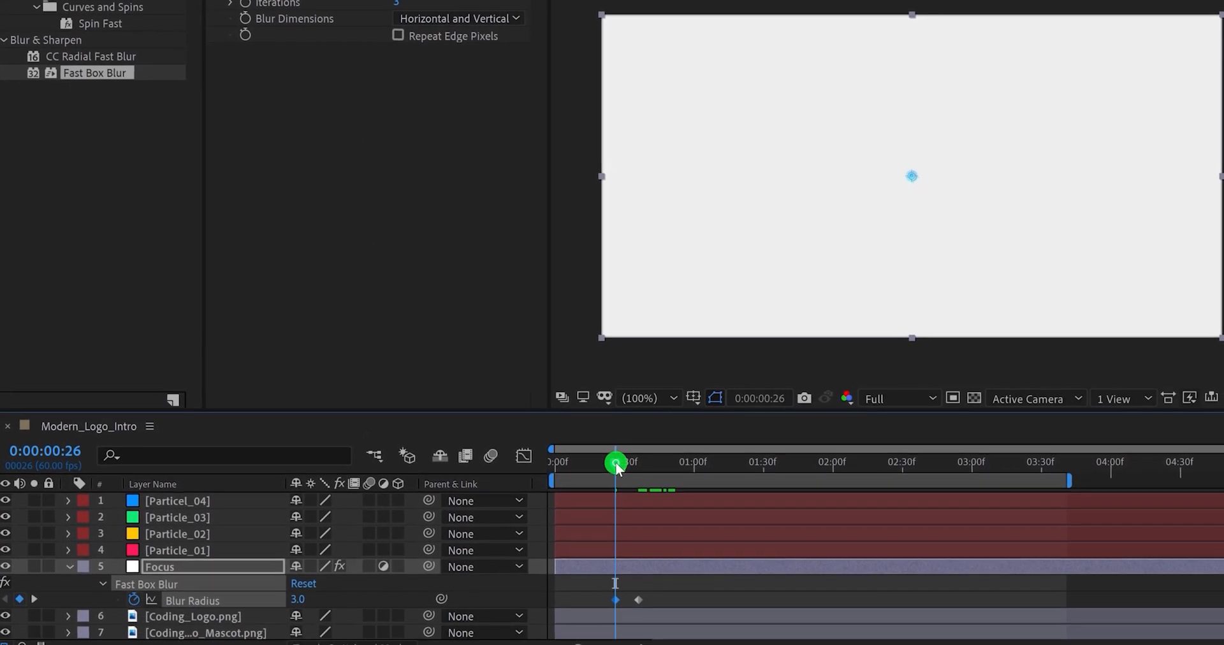
{"action": "left_click_drag", "start_coordinate": [616, 465], "coordinate": [734, 480]}
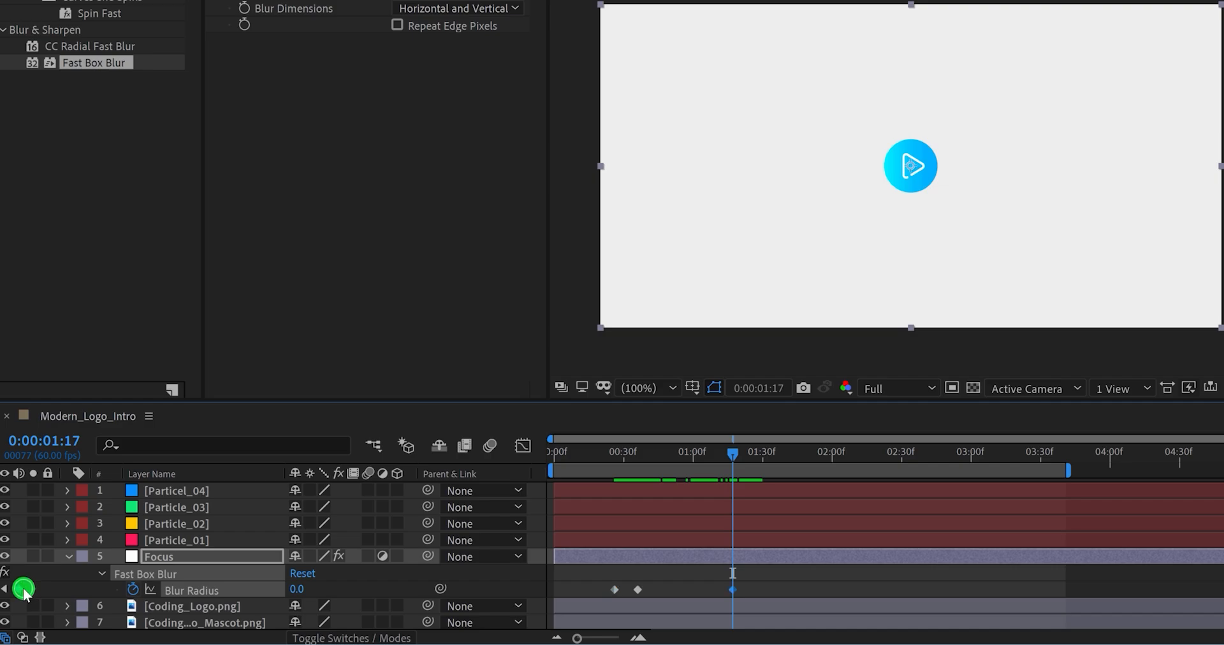
Step: Add a Blur Radius keyframe of 3 at 0:00:01:24 and enable Repeat Edge Pixels for the Fast Box Blur
{"action": "left_click_drag", "start_coordinate": [735, 452], "coordinate": [752, 460]}
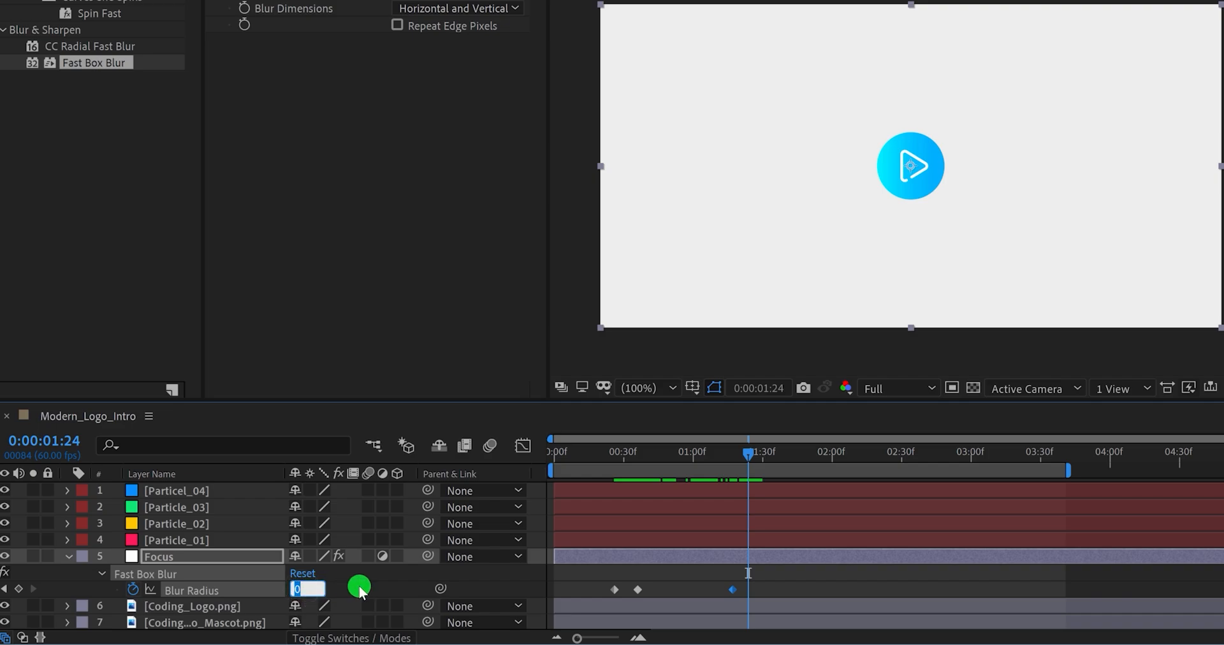
{"action": "key", "text": "Return"}
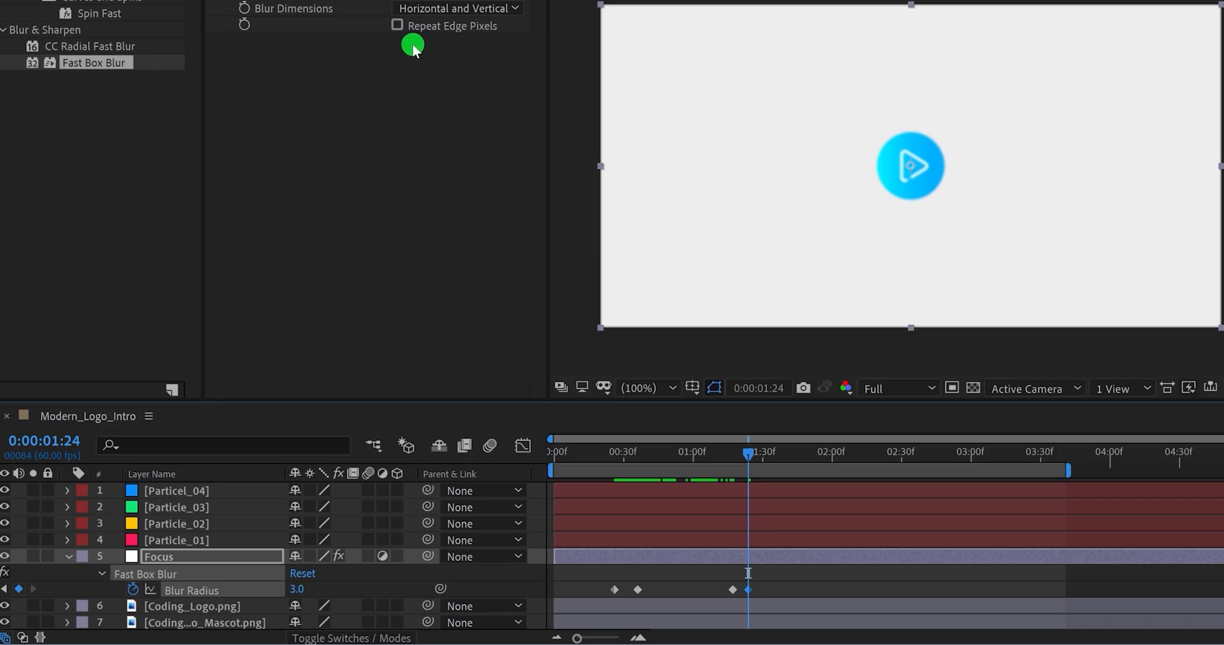
{"action": "left_click", "coordinate": [399, 25]}
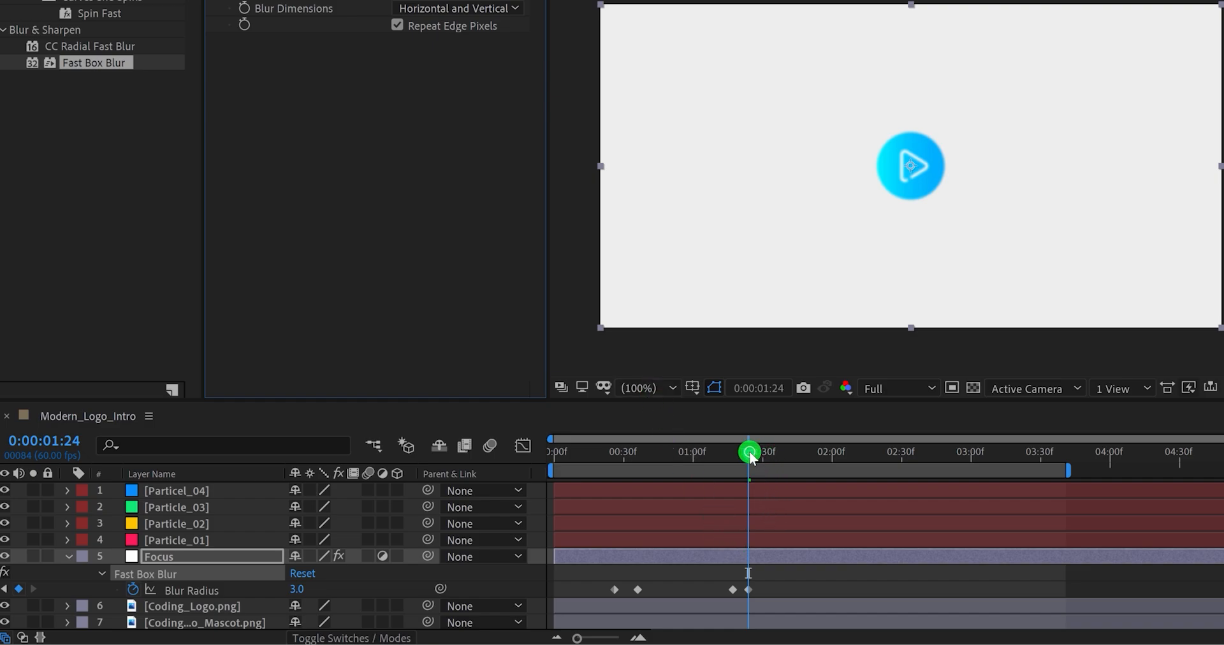
Step: Add a Blur Radius keyframe of 0 on the Focus layer at 0:00:01:30
{"action": "left_click_drag", "start_coordinate": [750, 454], "coordinate": [762, 459]}
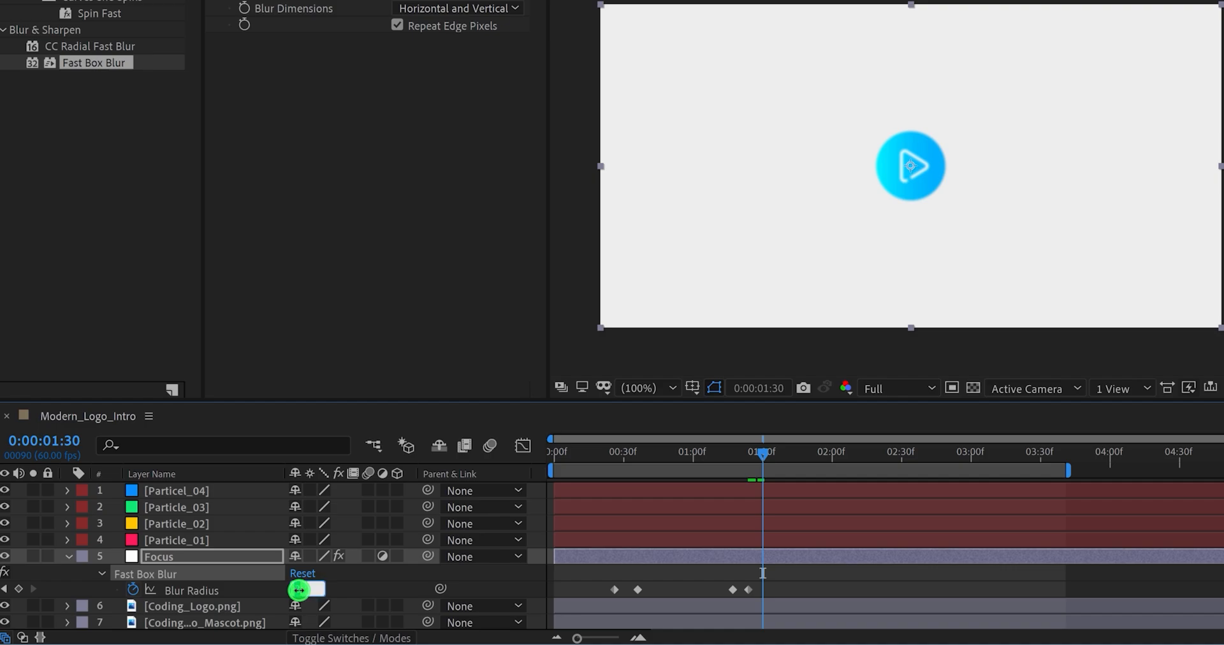
{"action": "type", "text": "0"}
{"action": "key", "text": "Return"}
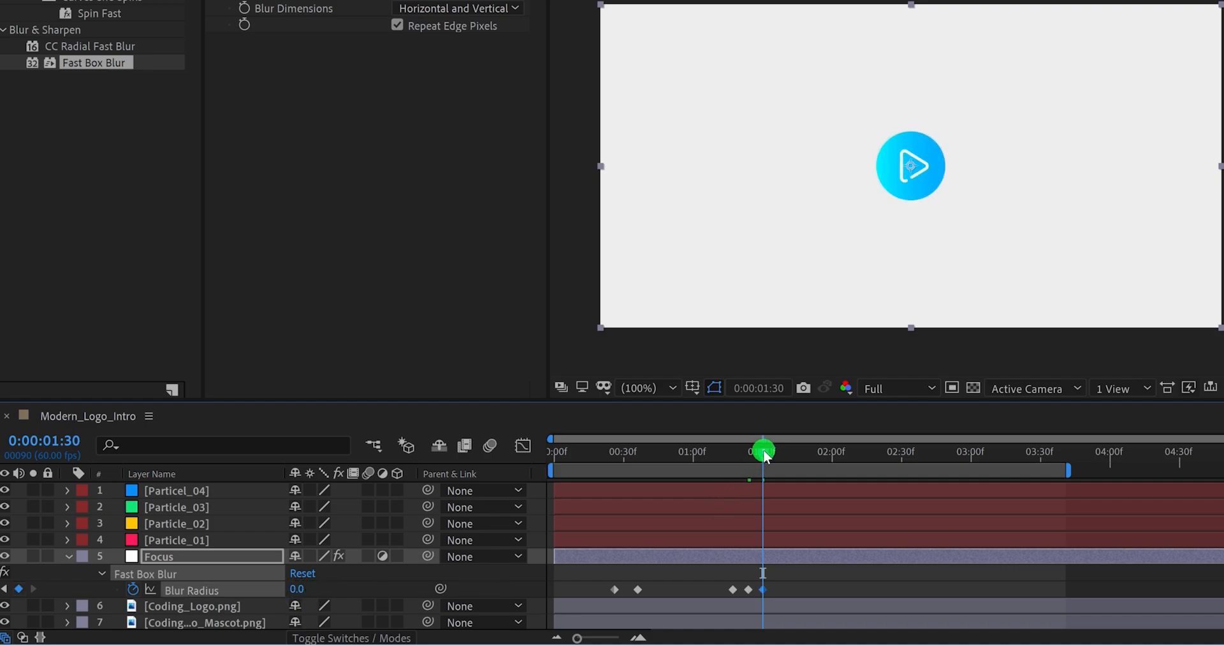
Step: Copy the three Blur Radius keyframes from 0:00:01:17 to 0:00:01:30 and paste them at 0:00:01:54 and again at 0:00:03:01
{"action": "left_click_drag", "start_coordinate": [765, 451], "coordinate": [821, 469]}
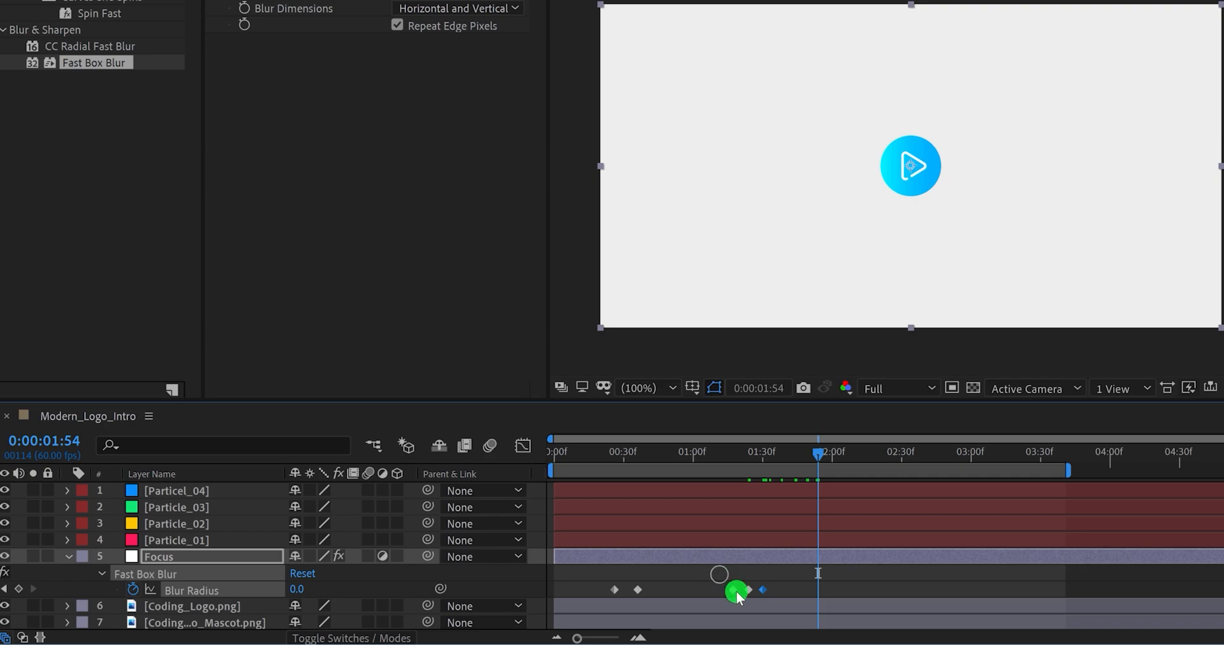
{"action": "left_click_drag", "start_coordinate": [736, 596], "coordinate": [773, 593]}
{"action": "key", "text": "ctrl+c"}
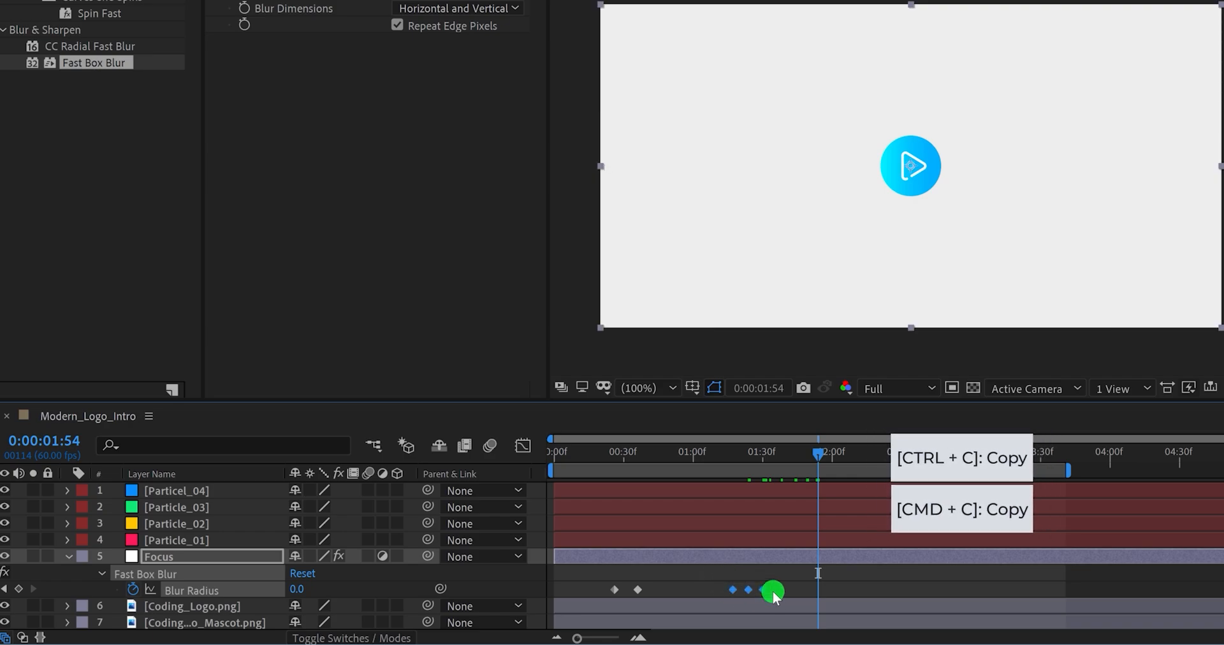
{"action": "key", "text": "ctrl+v"}
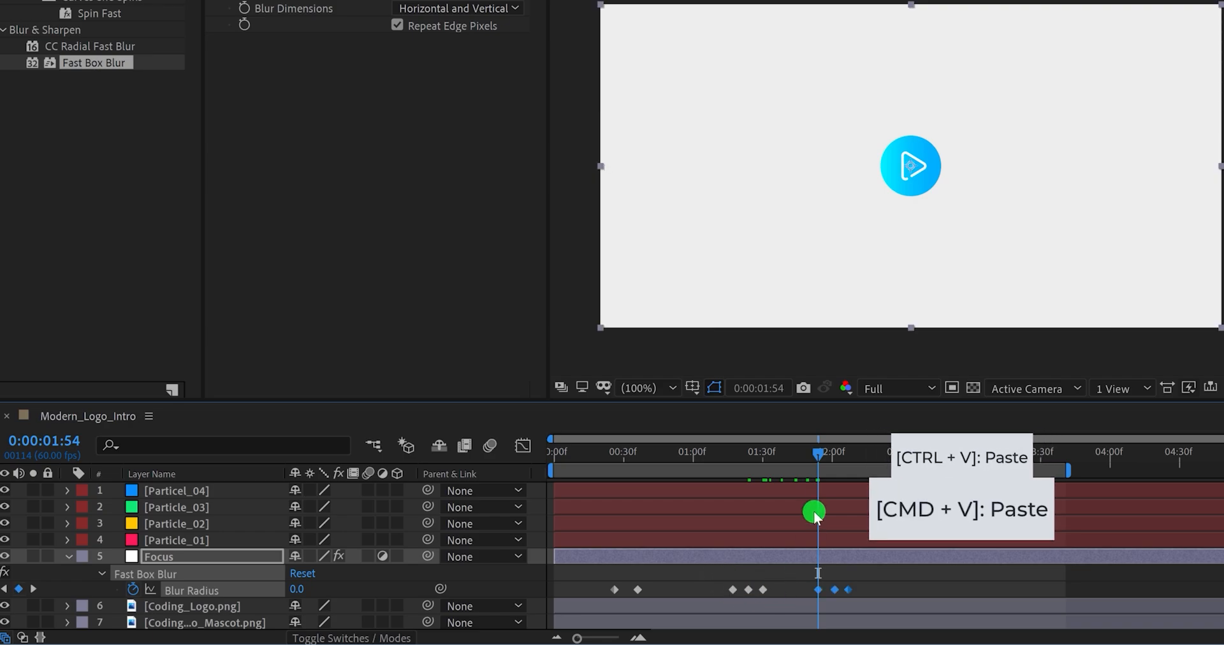
{"action": "left_click_drag", "start_coordinate": [828, 454], "coordinate": [979, 496]}
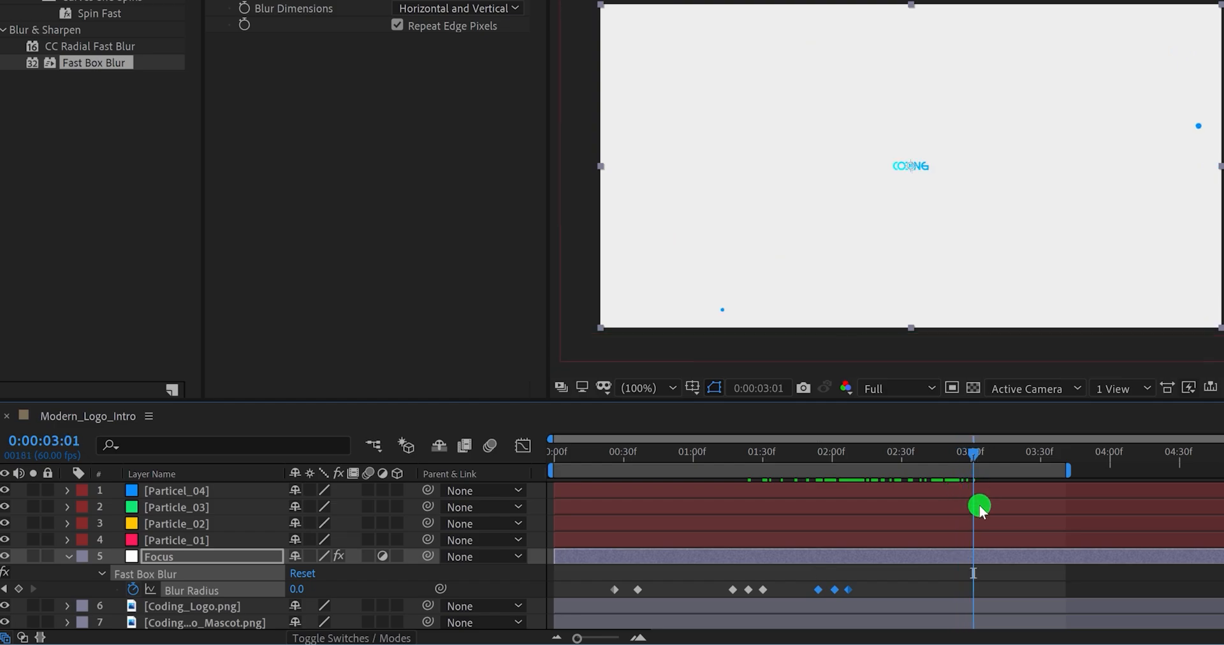
{"action": "key", "text": "ctrl+v"}
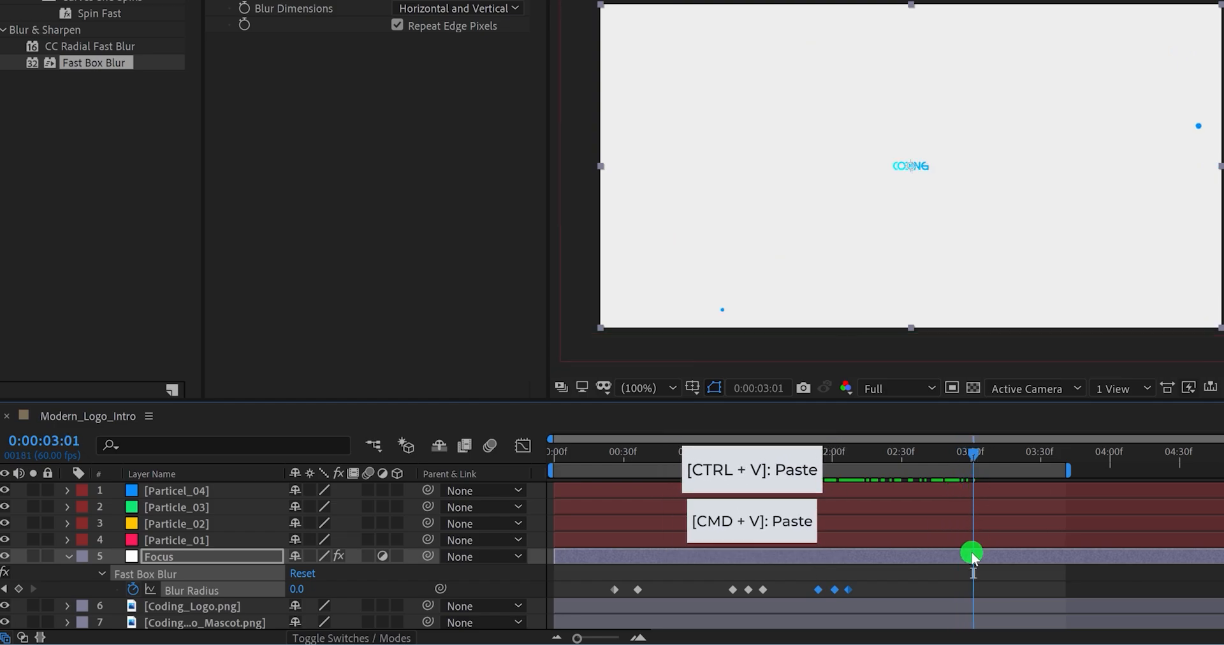
Step: Apply Easy Ease to all Blur Radius keyframes on the Focus layer and play back the intro
{"action": "left_click_drag", "start_coordinate": [1013, 586], "coordinate": [607, 599]}
{"action": "key", "text": "F9"}
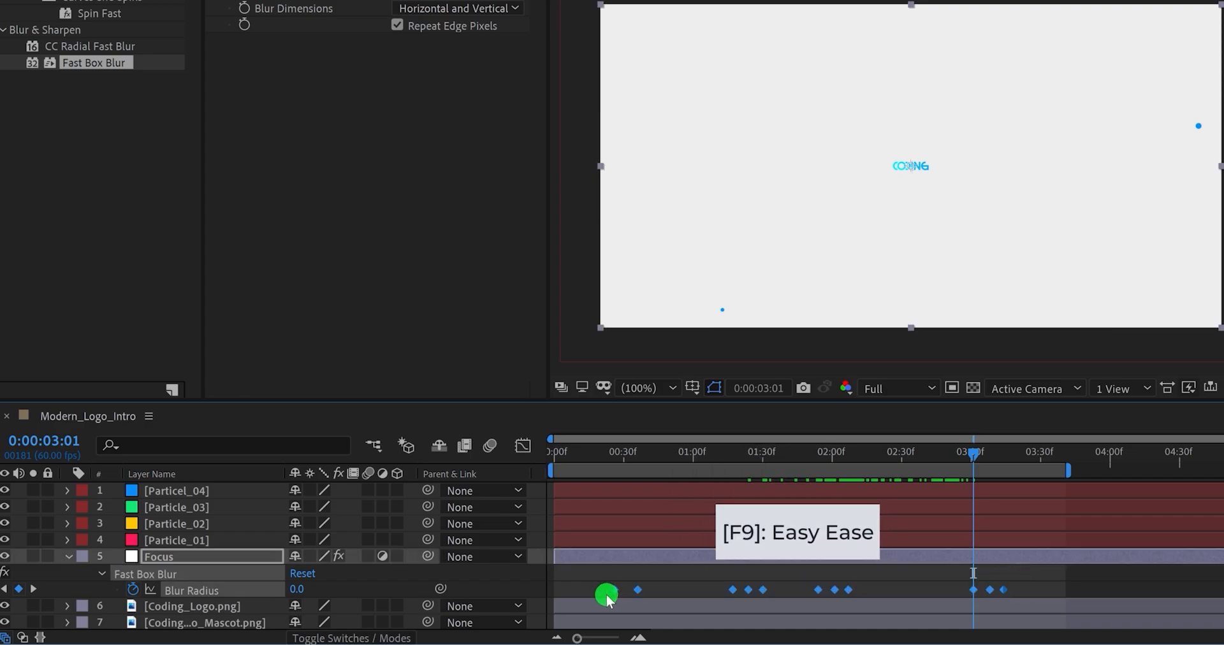
{"action": "key", "text": "space"}
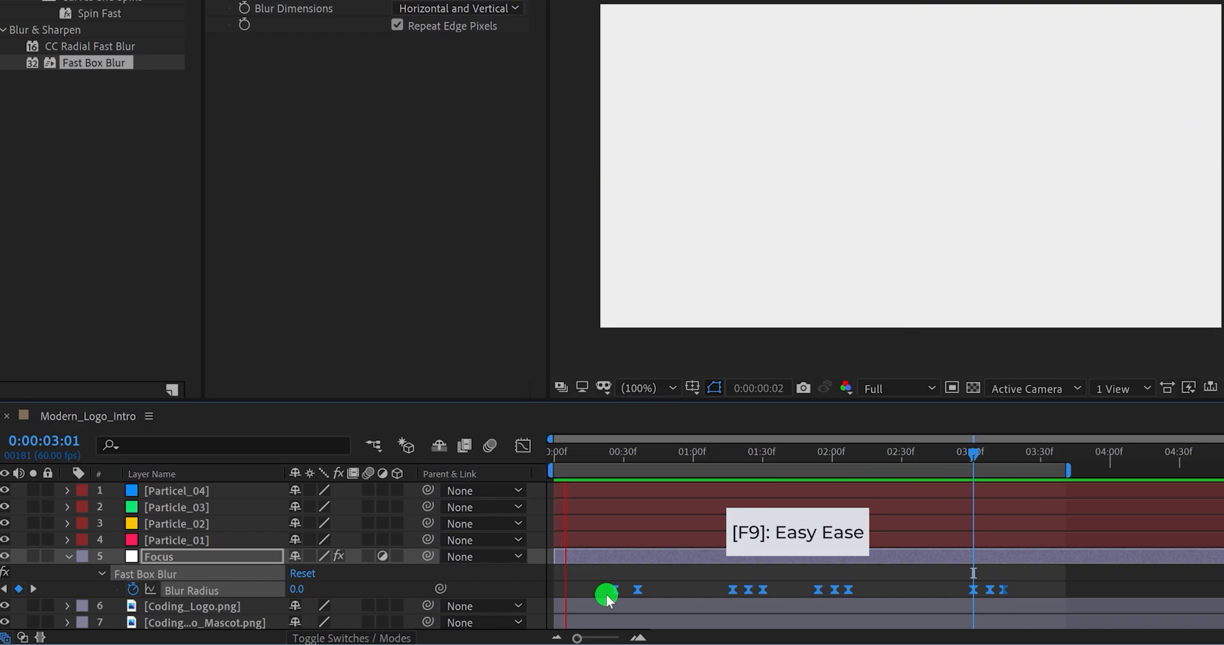